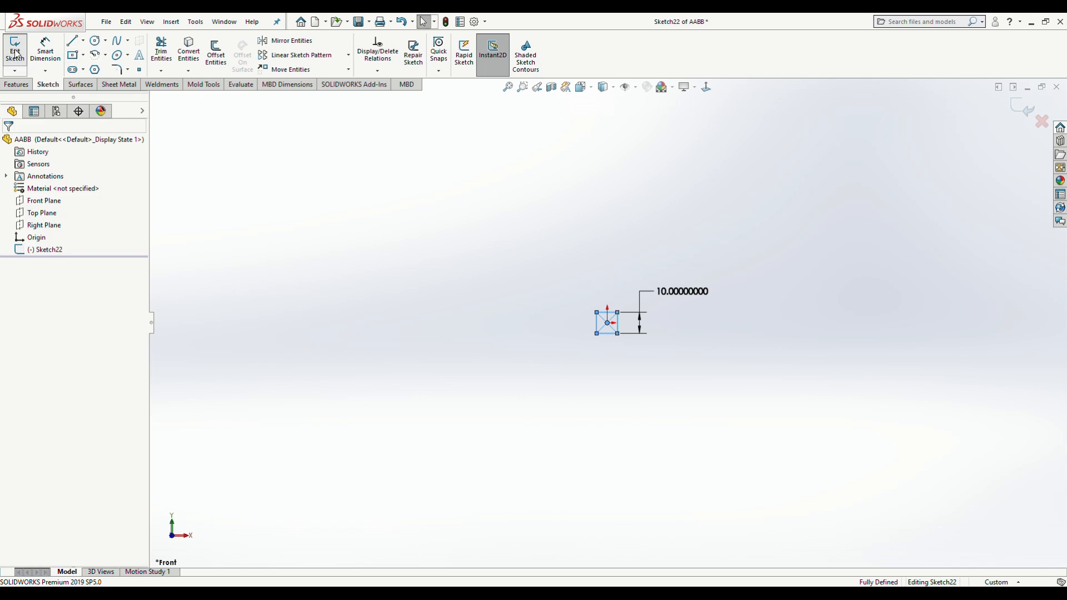
- Extrude the square sketch 10 mm with the Mid Plane end condition
click(10, 86)
click(20, 54)
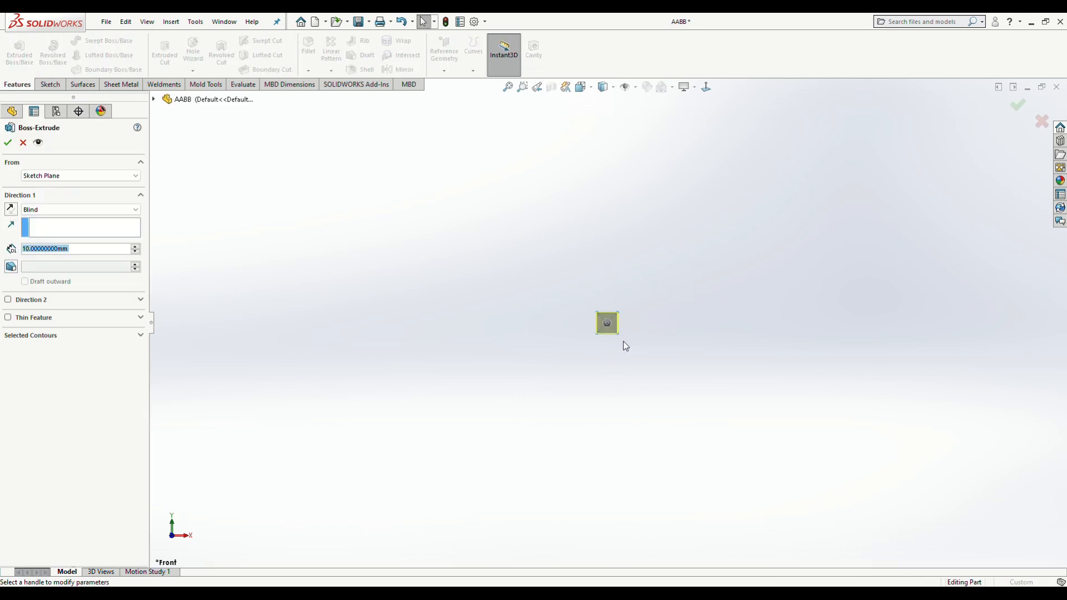
click(79, 212)
click(39, 255)
click(7, 144)
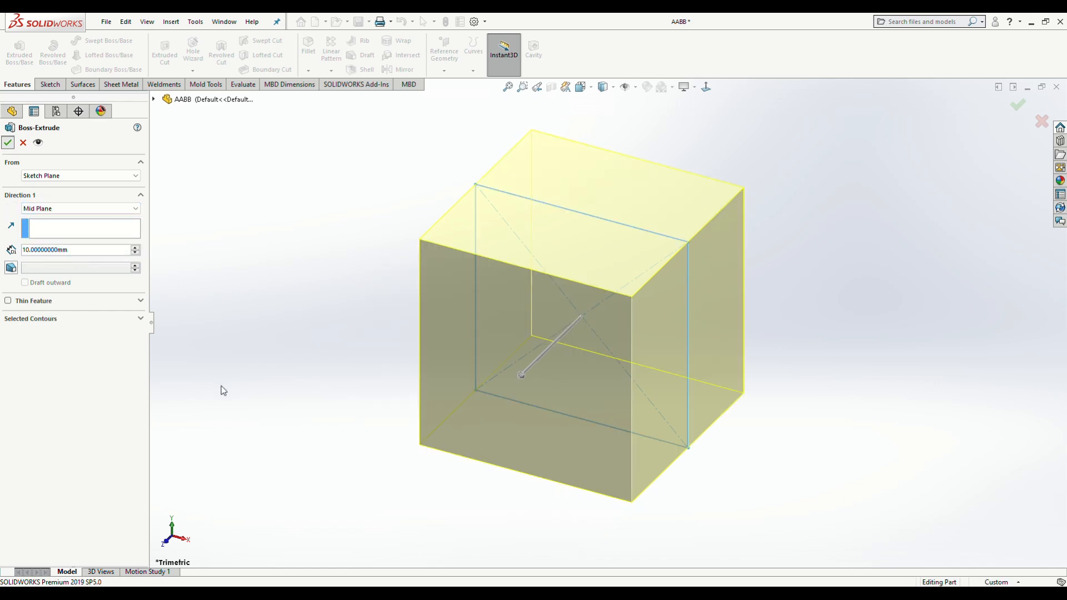
click(375, 484)
scroll(379, 493, up, 4)
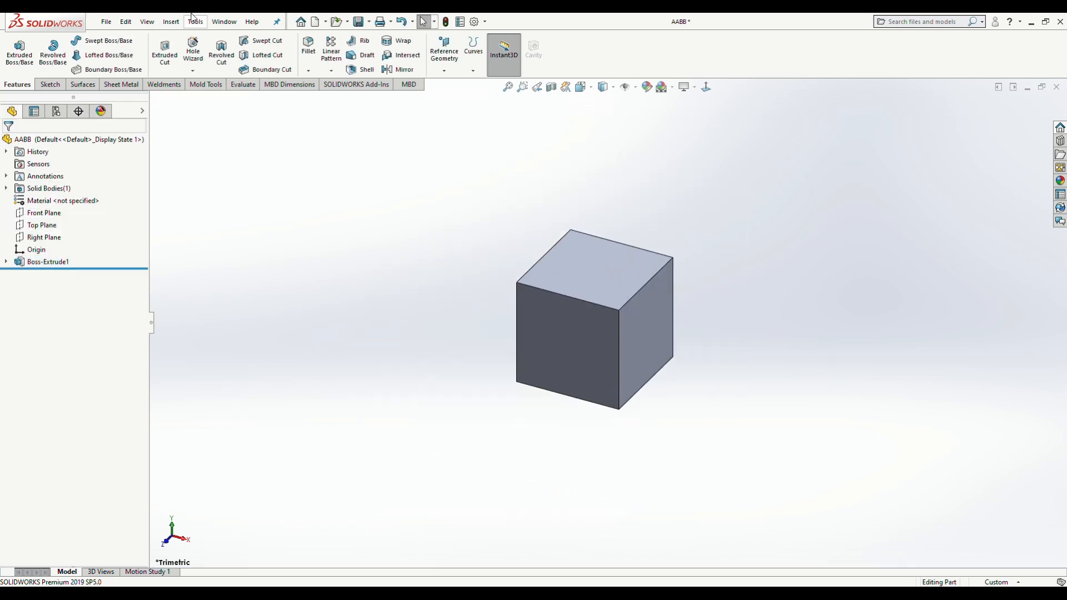
- Delete the cube's solid body with Delete/Keep Body and suppress that delete feature
click(173, 22)
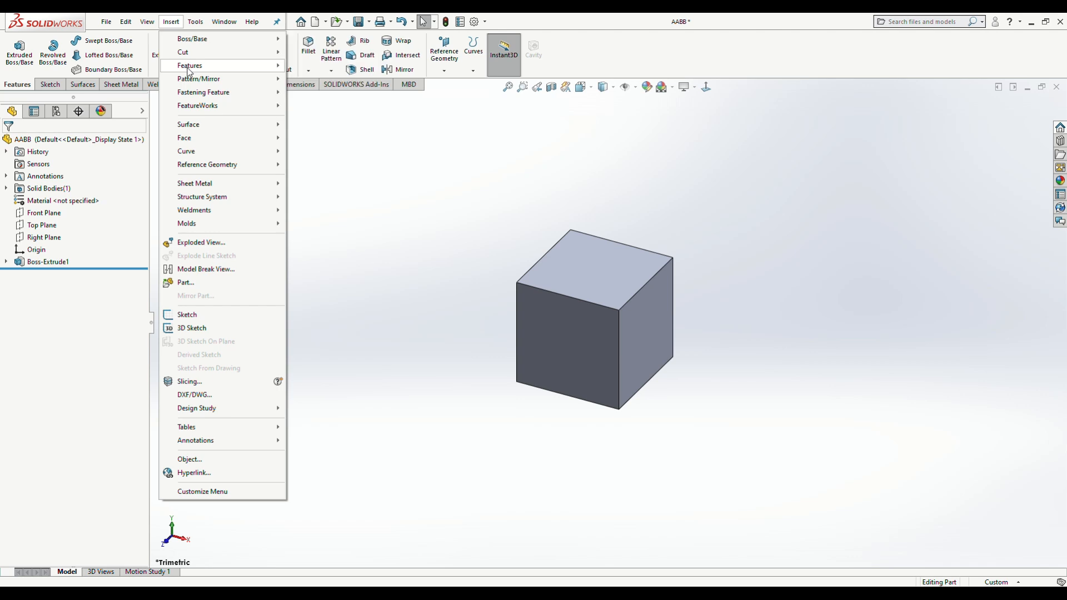
mouse_move(251, 66)
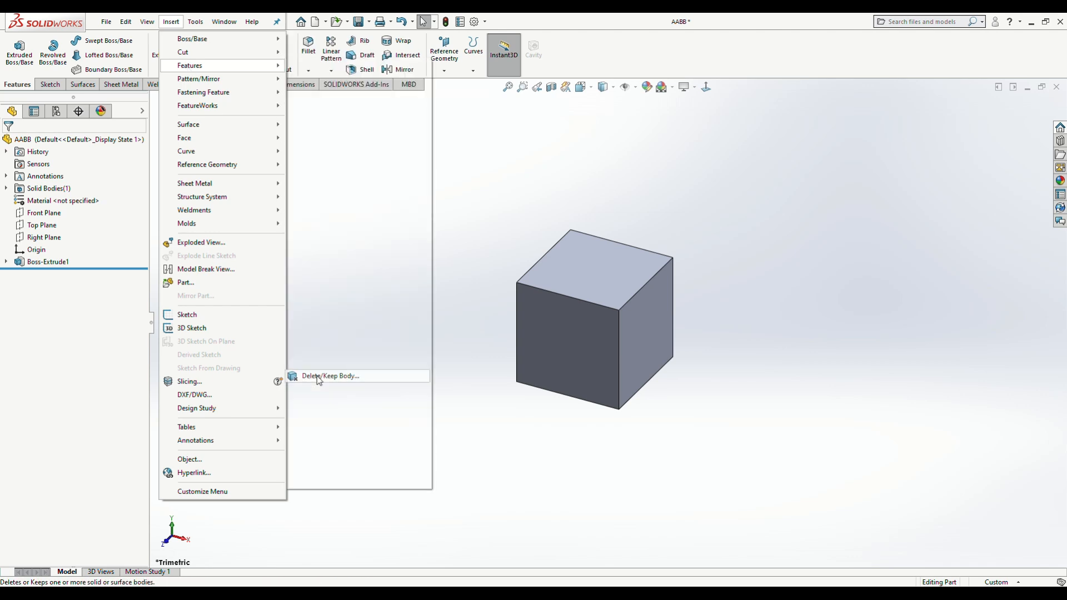
click(65, 273)
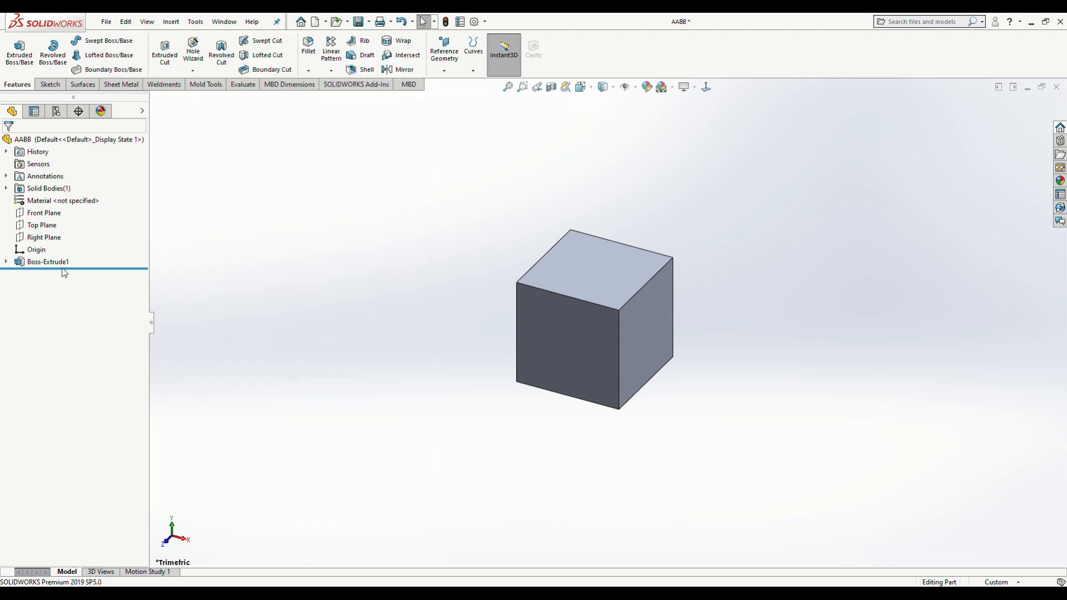
click(587, 346)
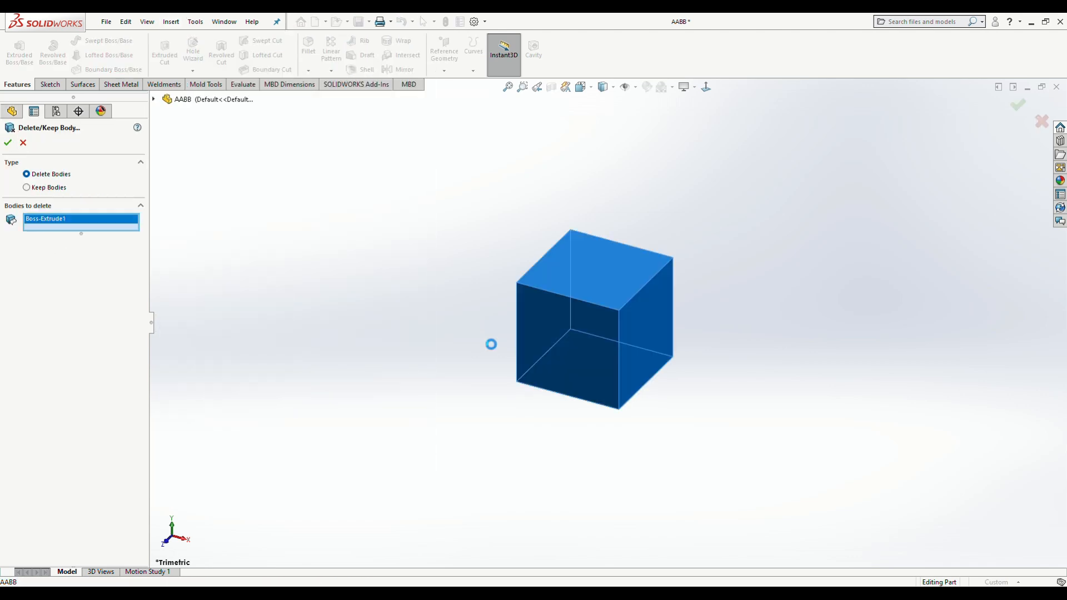
click(8, 144)
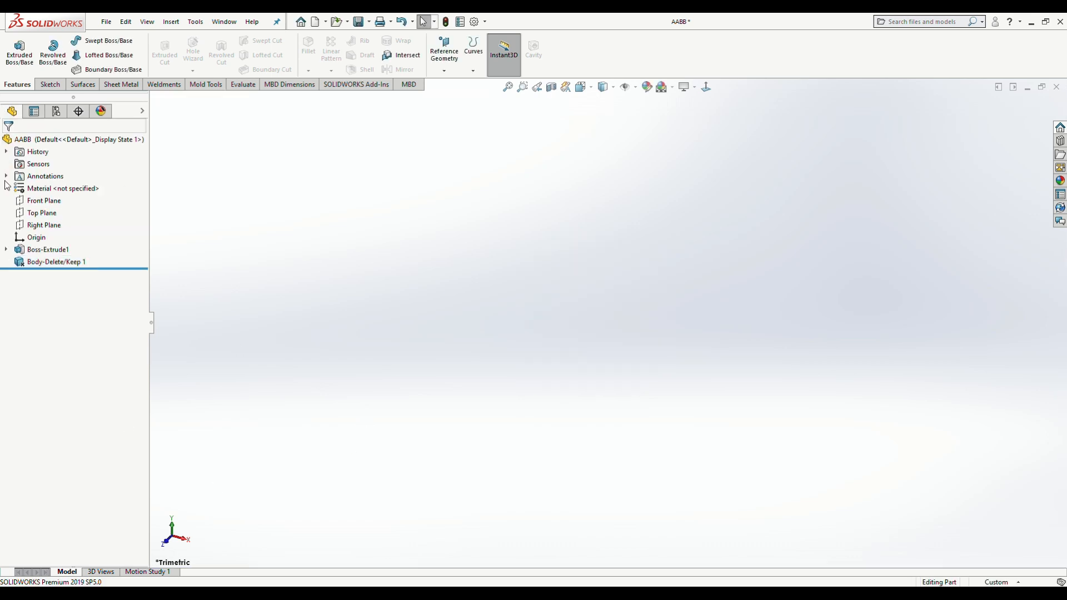
right_click(47, 260)
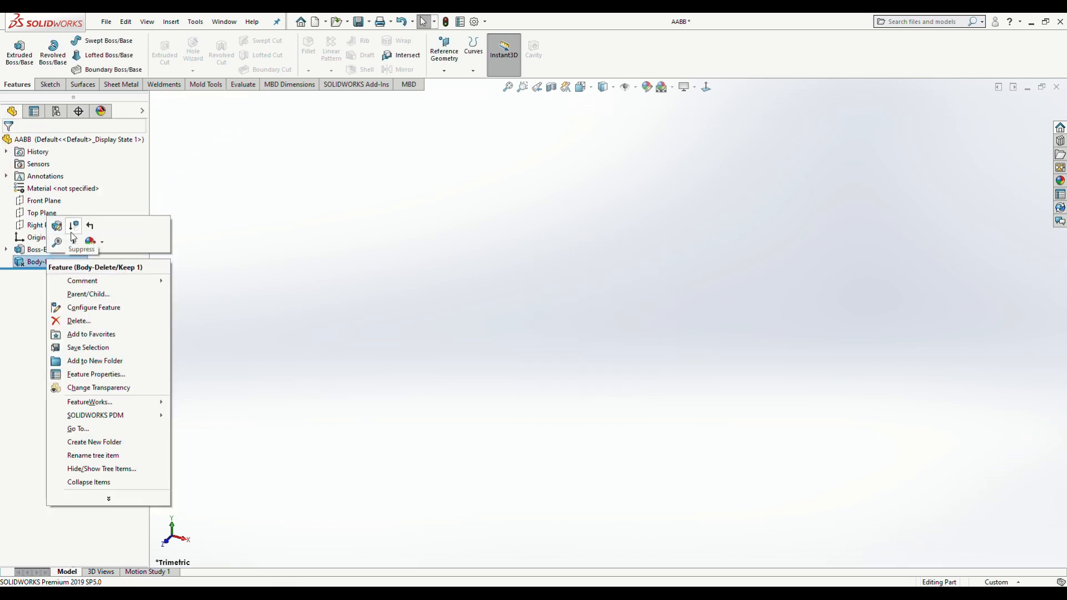
click(71, 232)
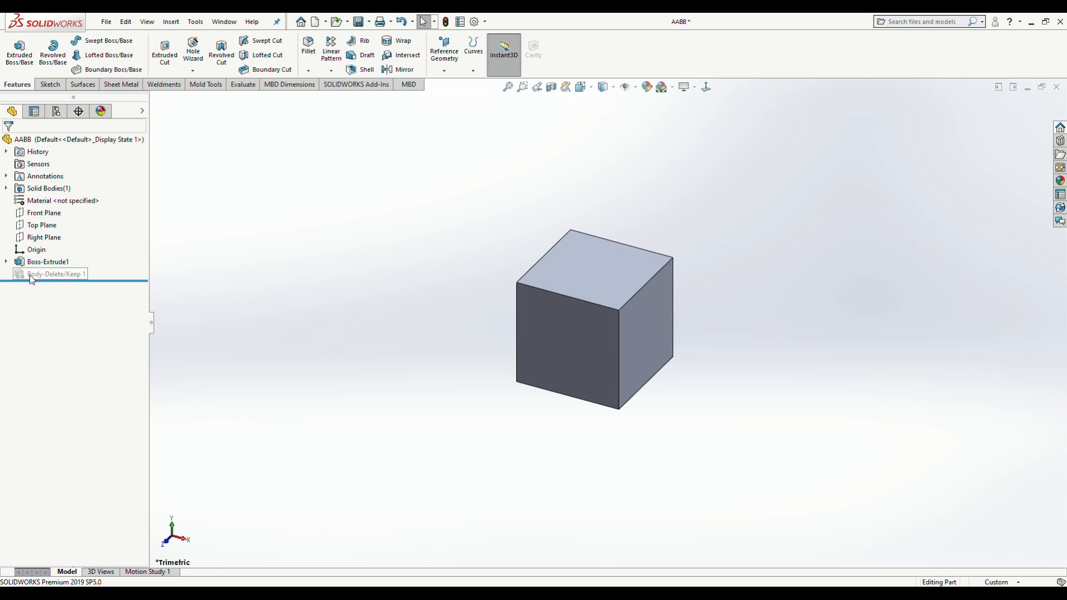
- Create a reference plane offset 5 mm from the Right Plane with the offset direction flipped
middle_drag(443, 270, 507, 131)
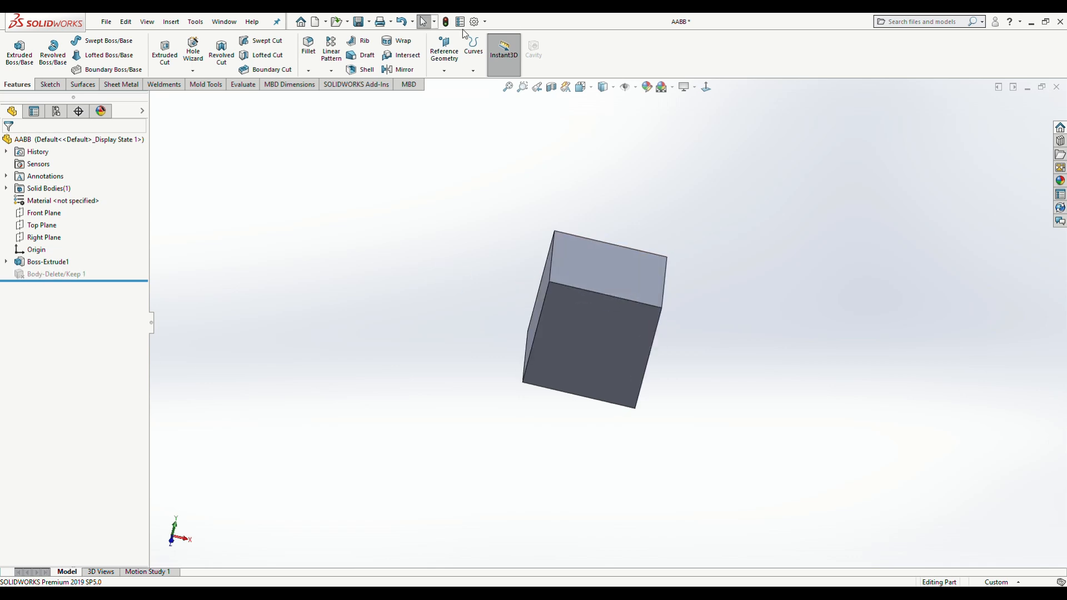
key(ctrl+4)
click(443, 41)
click(218, 100)
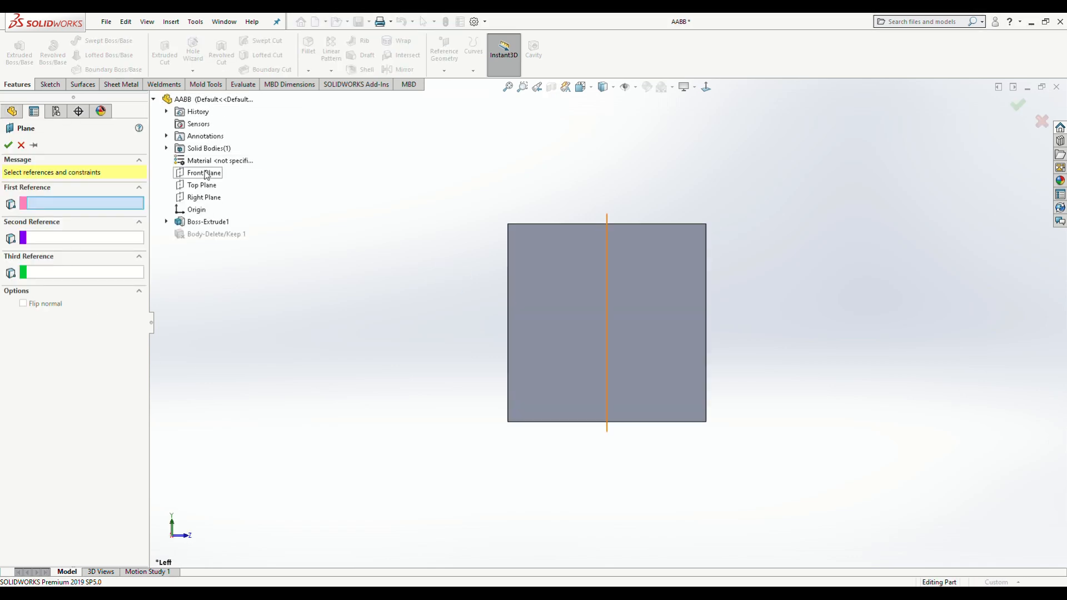
click(205, 198)
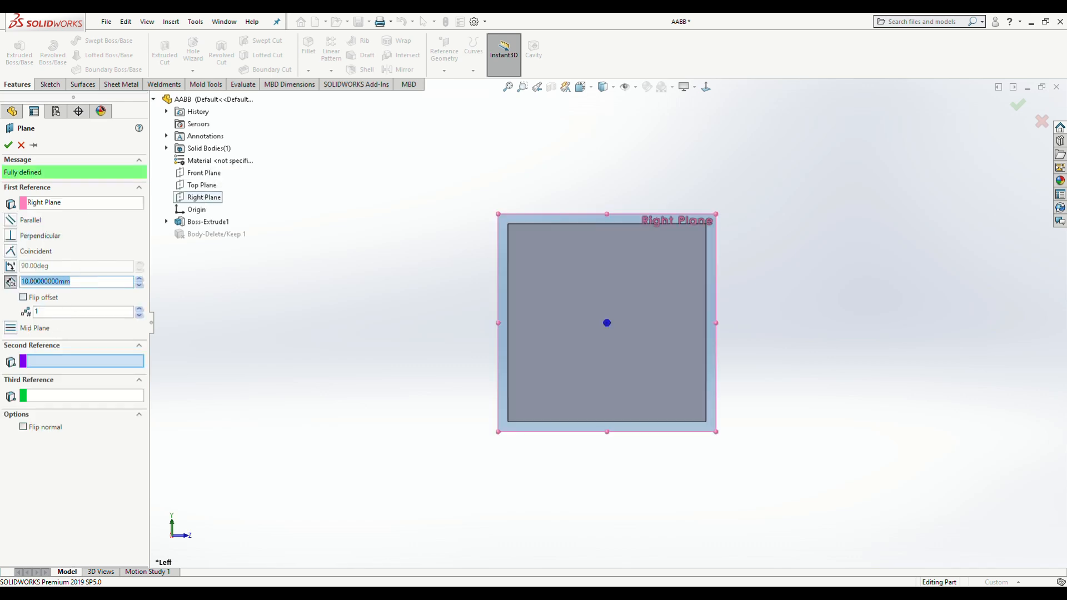
mouse_move(460, 238)
middle_down()
mouse_move(478, 261)
mouse_move(452, 224)
mouse_move(446, 239)
middle_up()
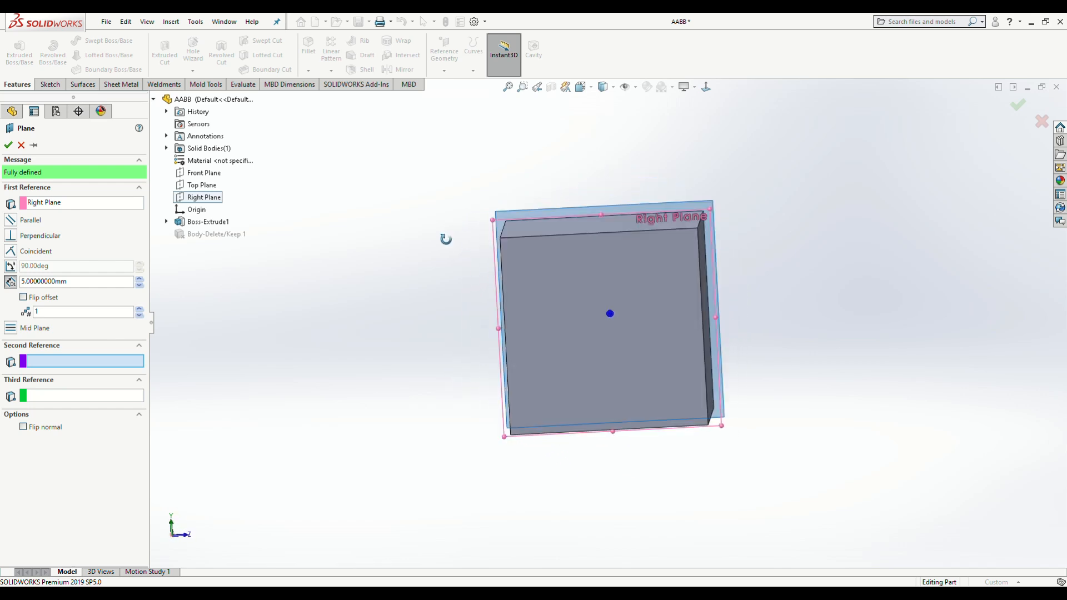
click(25, 298)
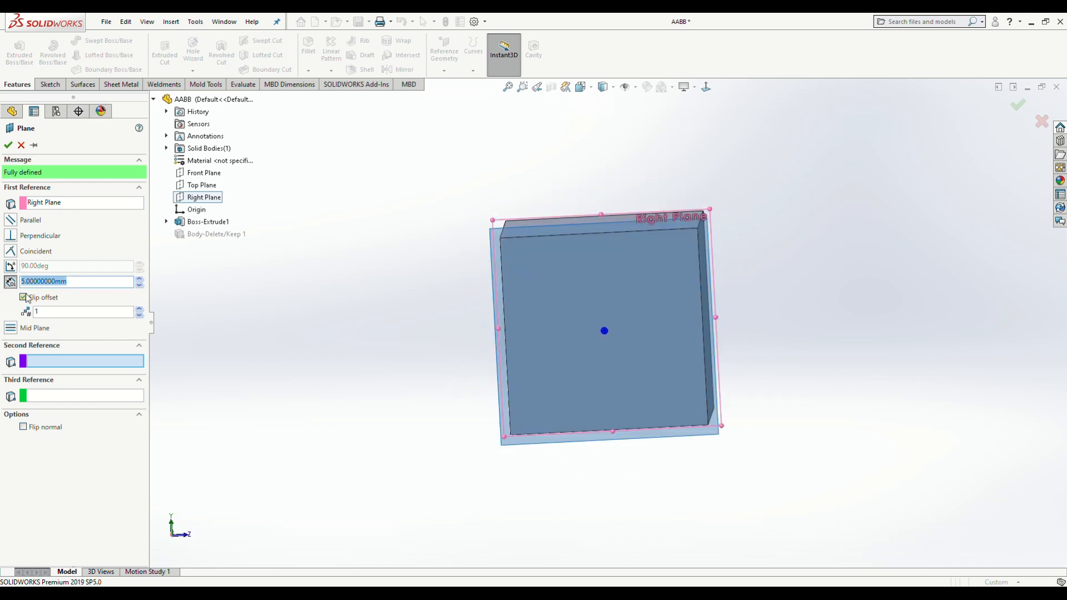
click(9, 146)
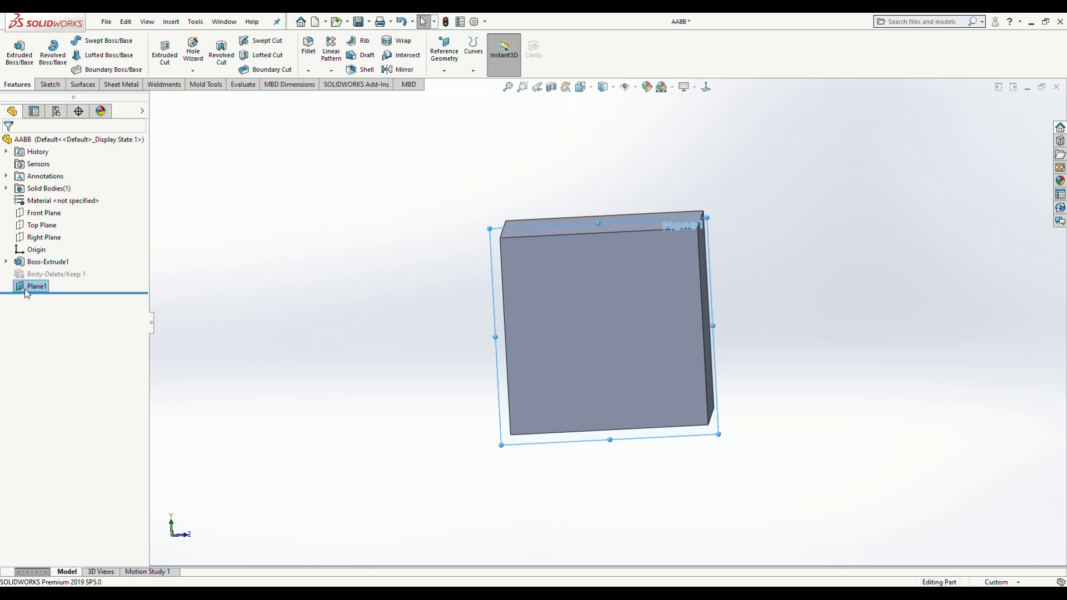
- Hide the new offset plane and start a sketch on it
right_click(26, 286)
click(52, 270)
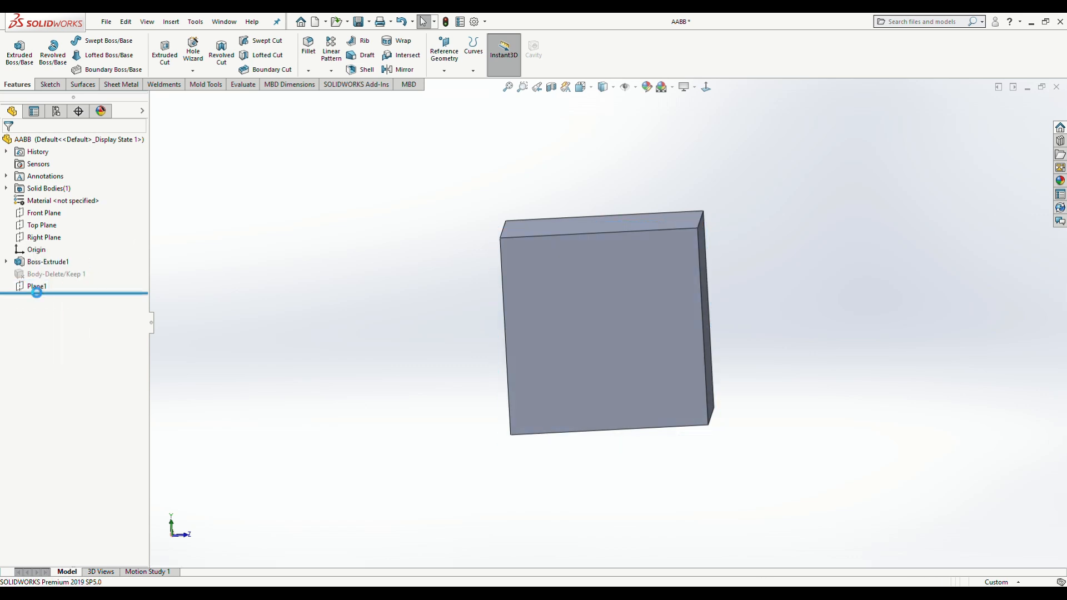
right_click(37, 287)
click(43, 274)
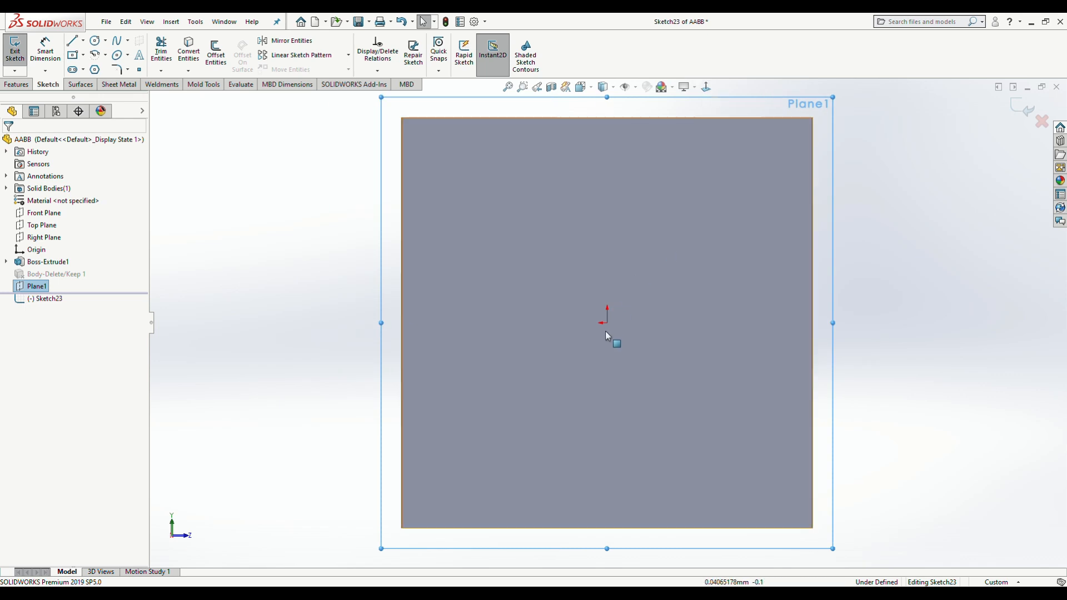
click(117, 41)
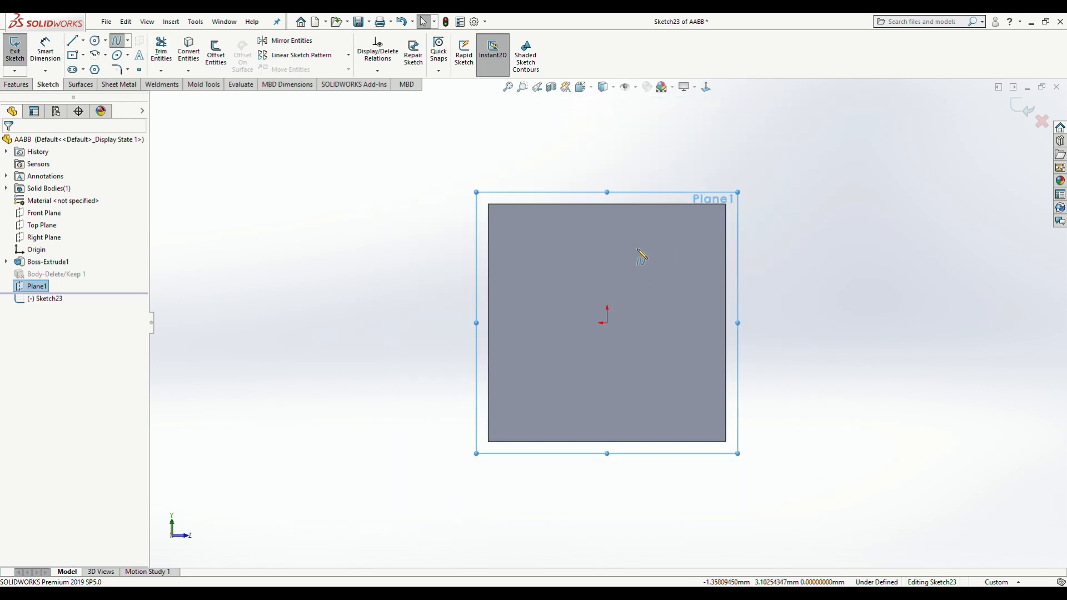
click(488, 204)
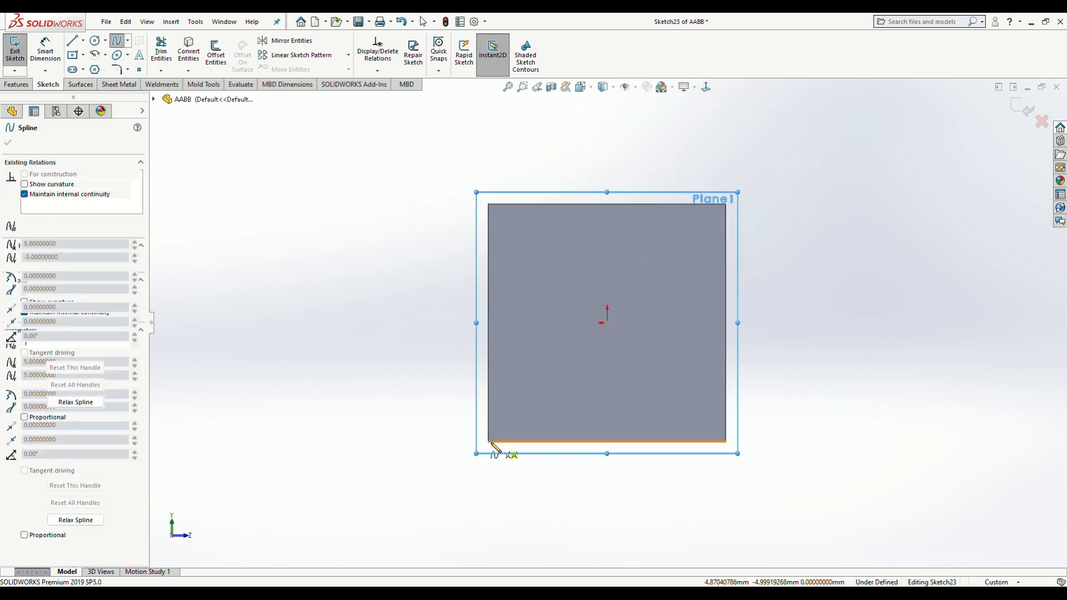
click(488, 442)
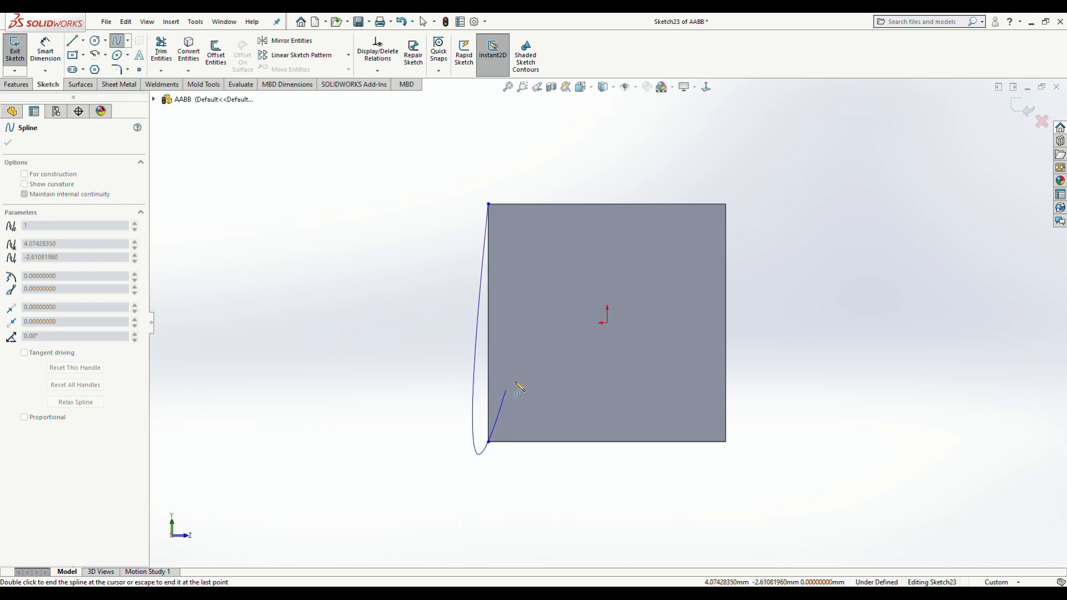
key(ctrl+z)
- Draw a two-point spline between the upper and lower corners of the cube face's left vertical edge
click(116, 41)
click(489, 204)
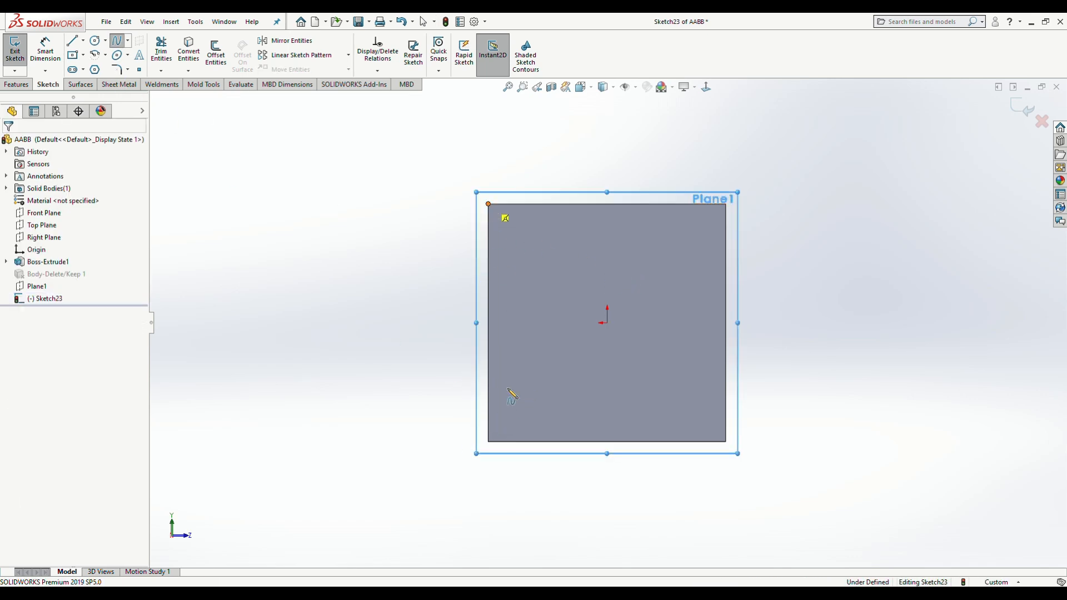
click(488, 442)
key(Escape)
- Draw two diagonal centerlines from the spline's upper endpoint to the origin and on to its lower endpoint
click(82, 41)
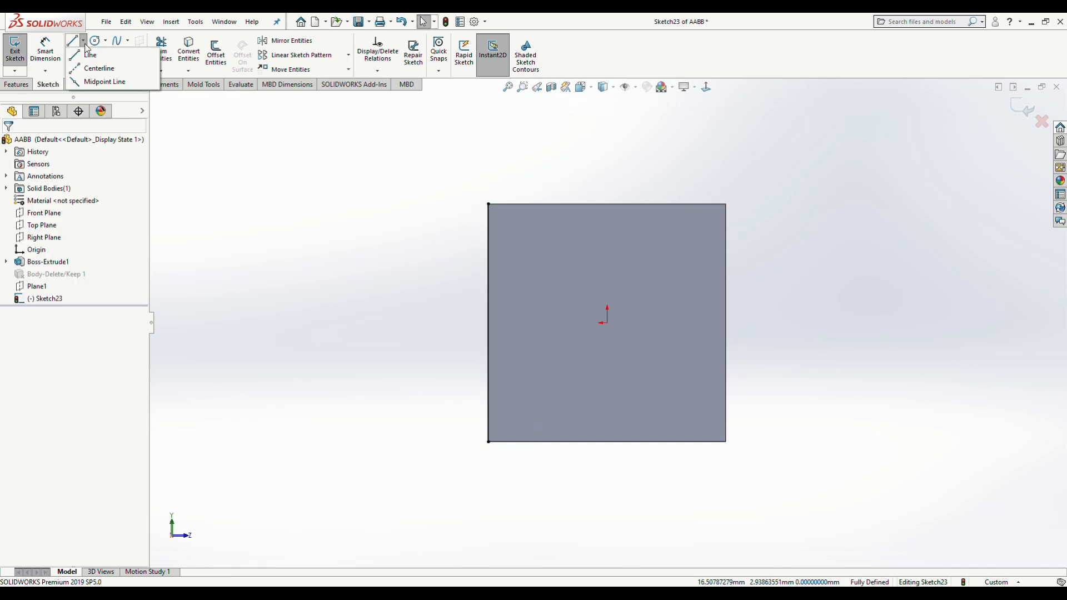
click(96, 67)
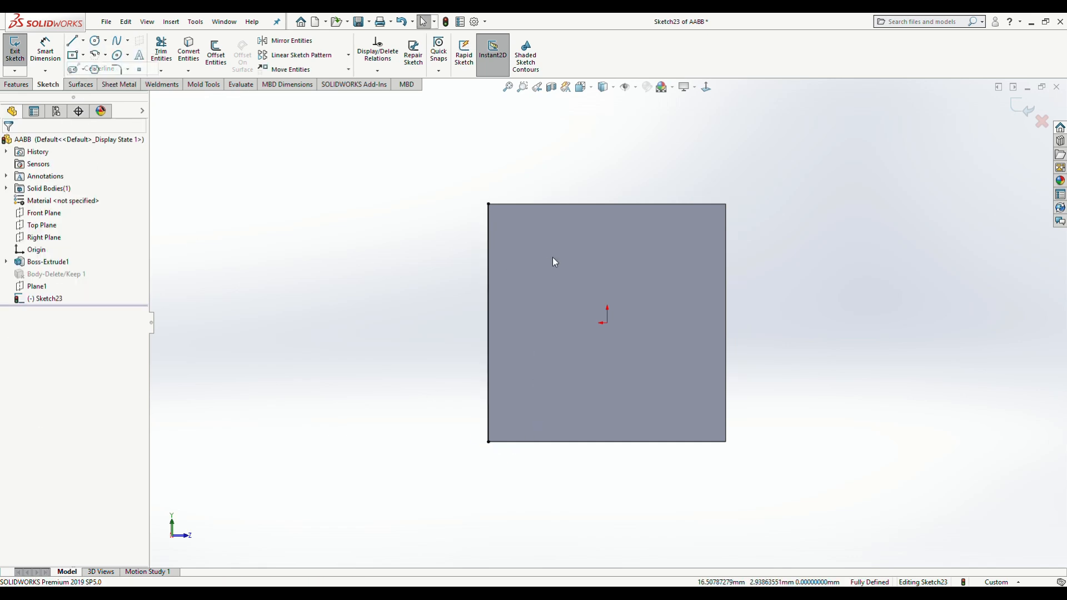
click(488, 204)
click(608, 322)
click(489, 442)
key(Escape)
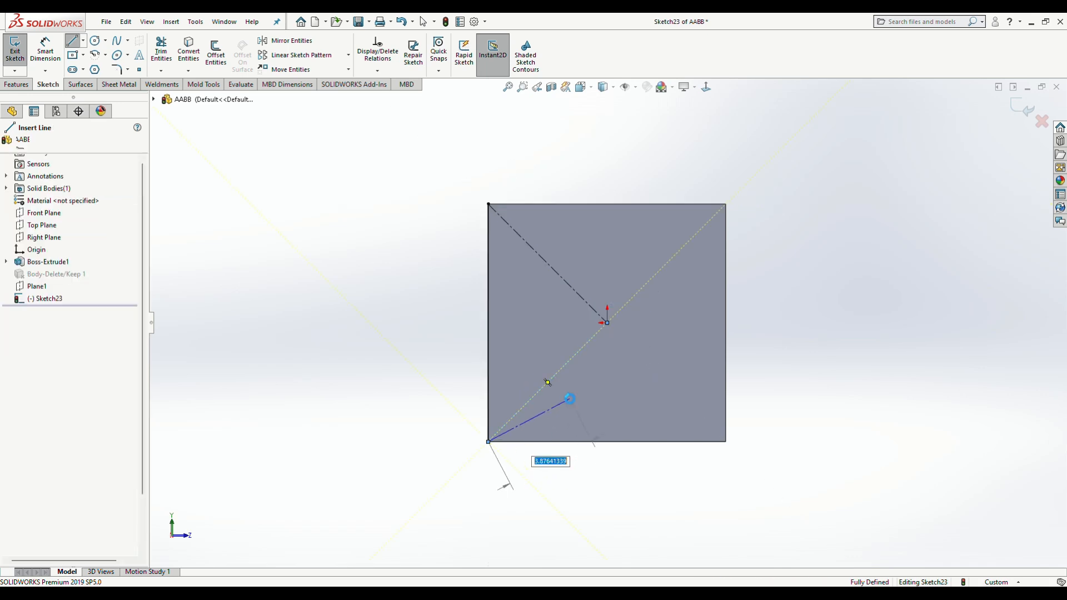
- Draw a vertical centerline connecting the midpoints of the two diagonal centerlines
click(84, 41)
click(90, 69)
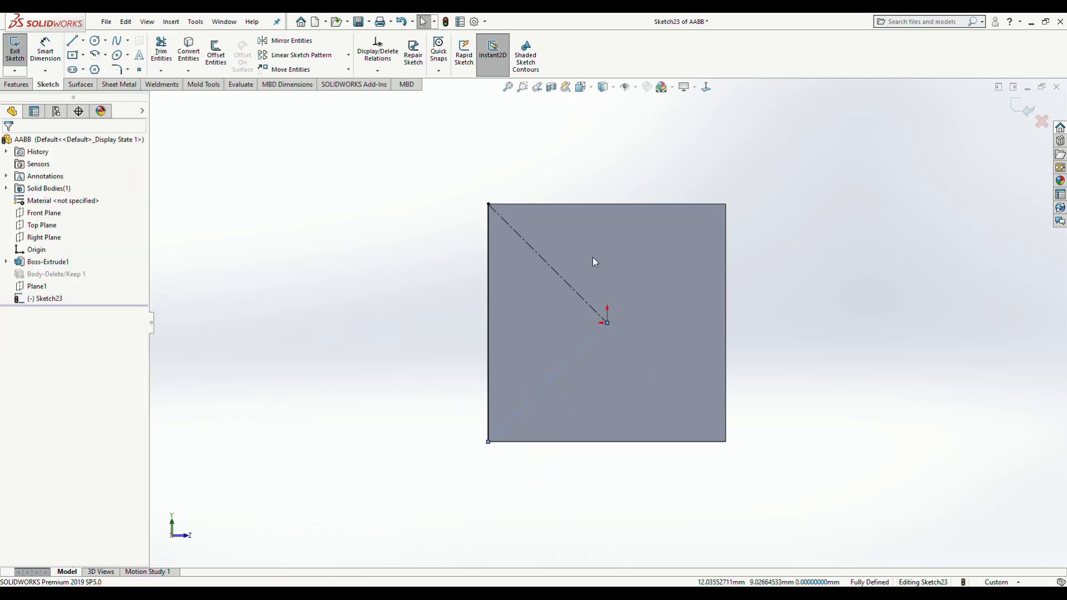
click(548, 264)
click(548, 382)
key(Escape)
key(Escape)
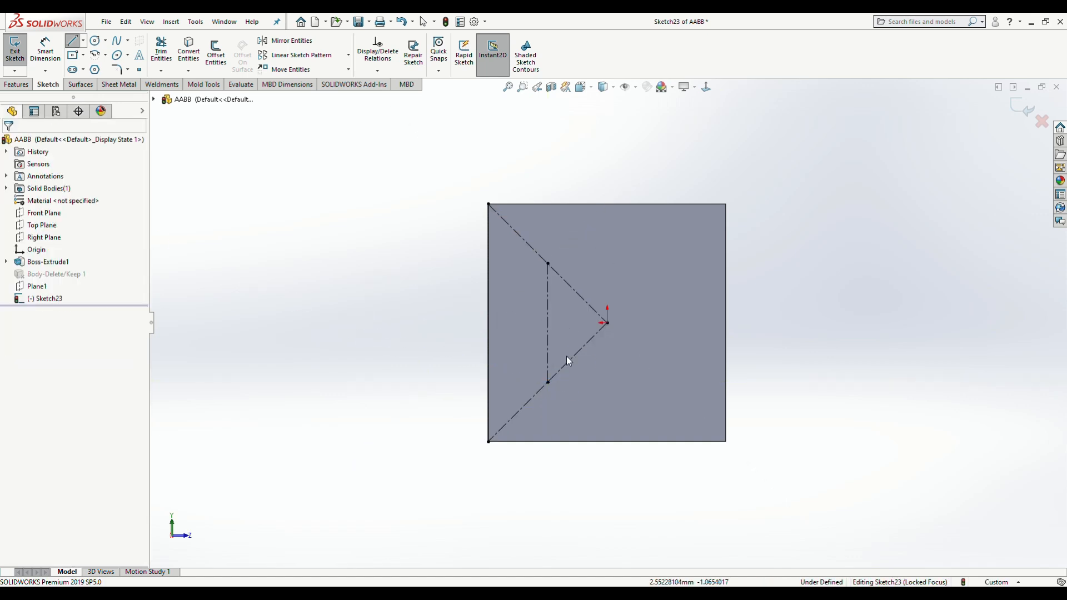
- Bend the spline with its upper tangency handle and align that handle with the upper diagonal centerline
click(488, 322)
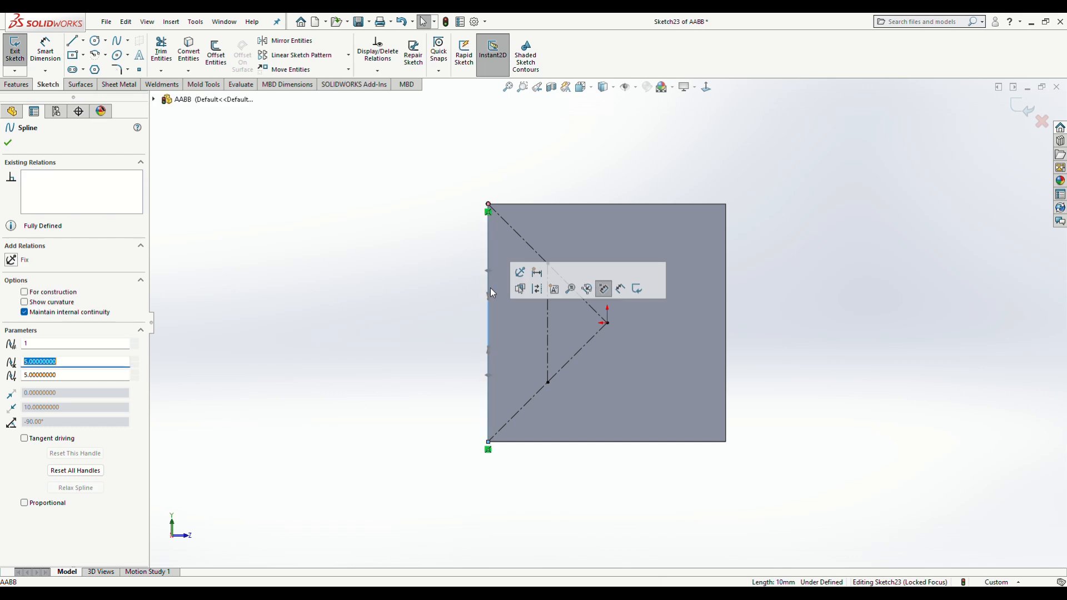
drag(491, 303, 572, 281)
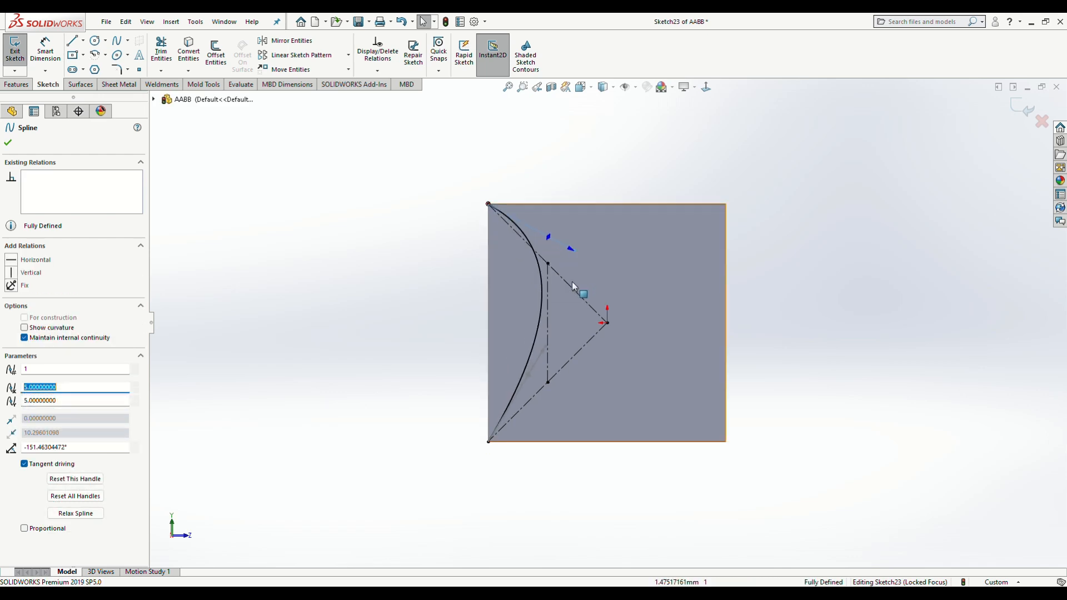
click(566, 283)
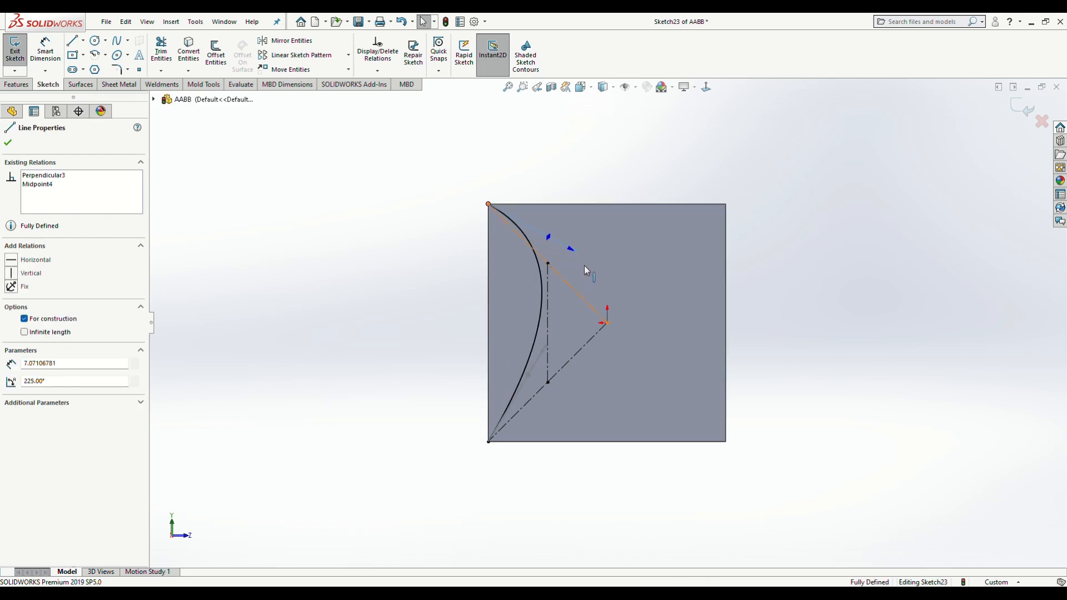
ctrl+click(572, 249)
click(631, 234)
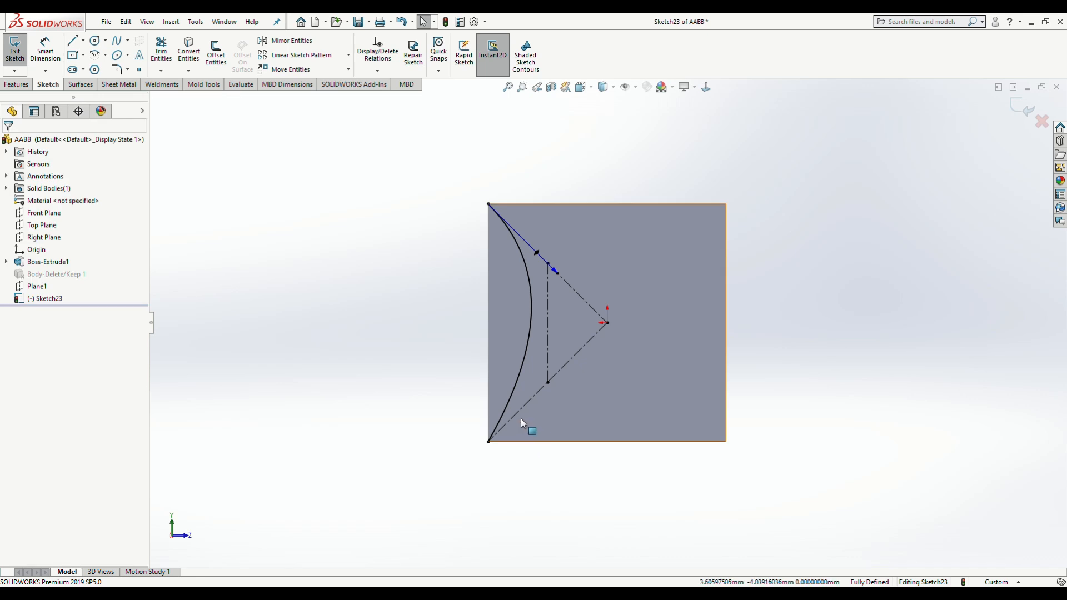
- Bend the spline with its lower tangency handle and make that handle collinear with the lower diagonal centerline
click(514, 395)
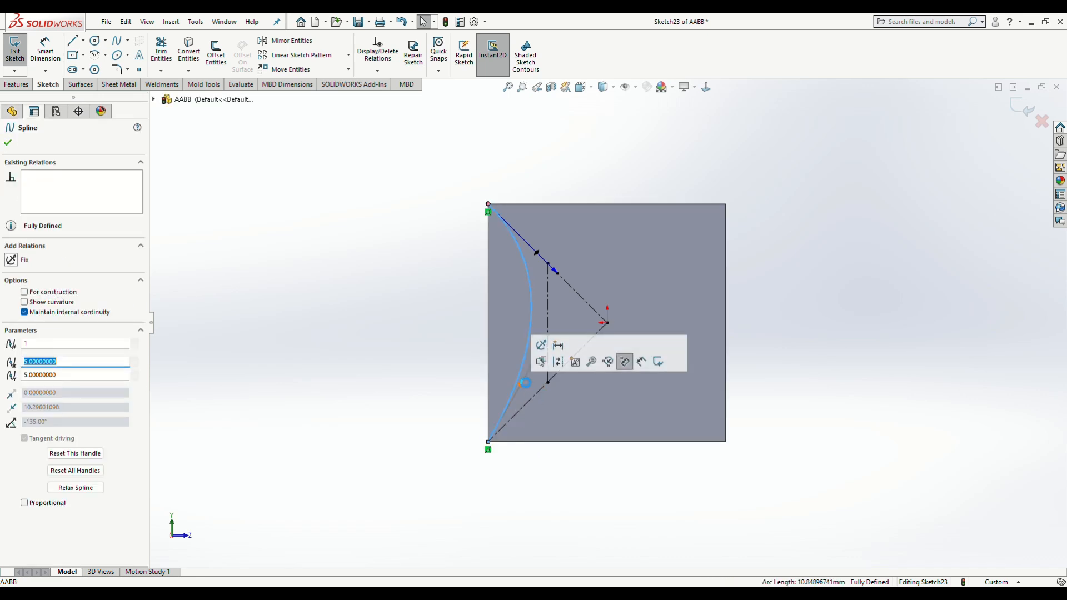
key(Escape)
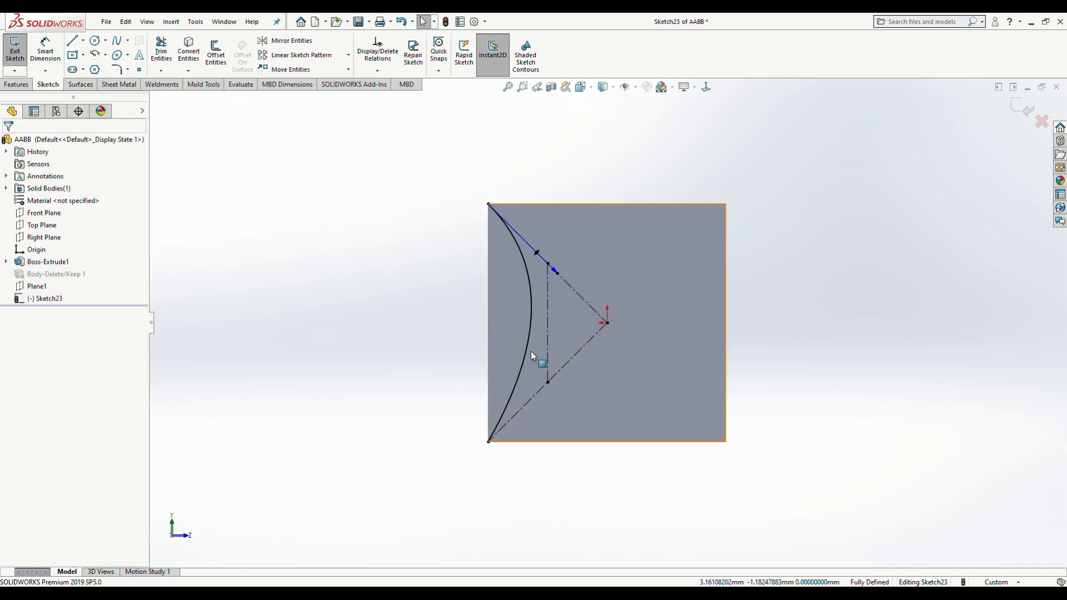
click(529, 353)
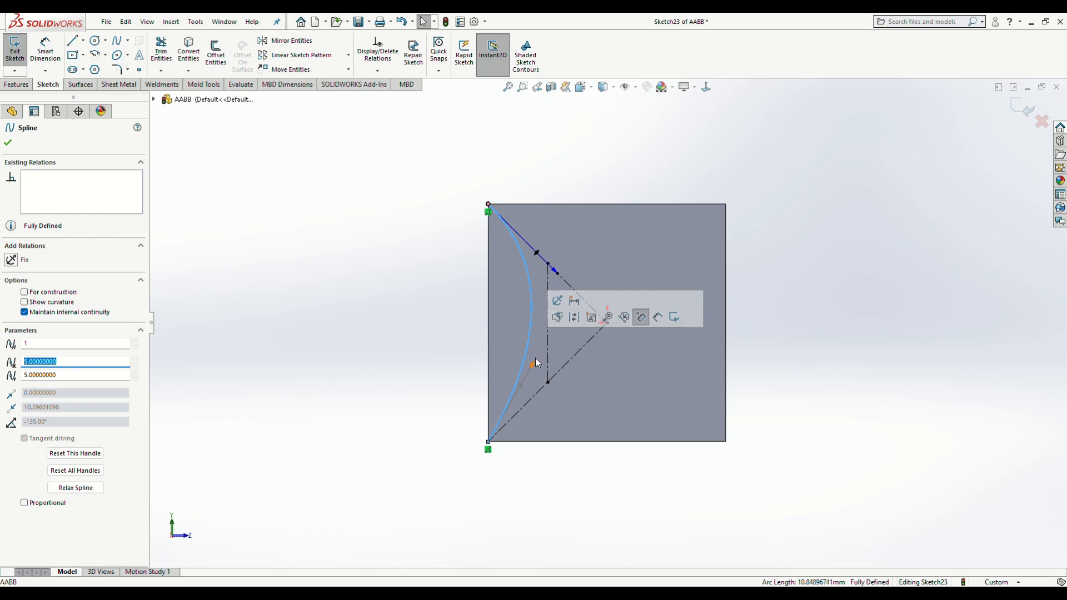
drag(538, 361, 576, 383)
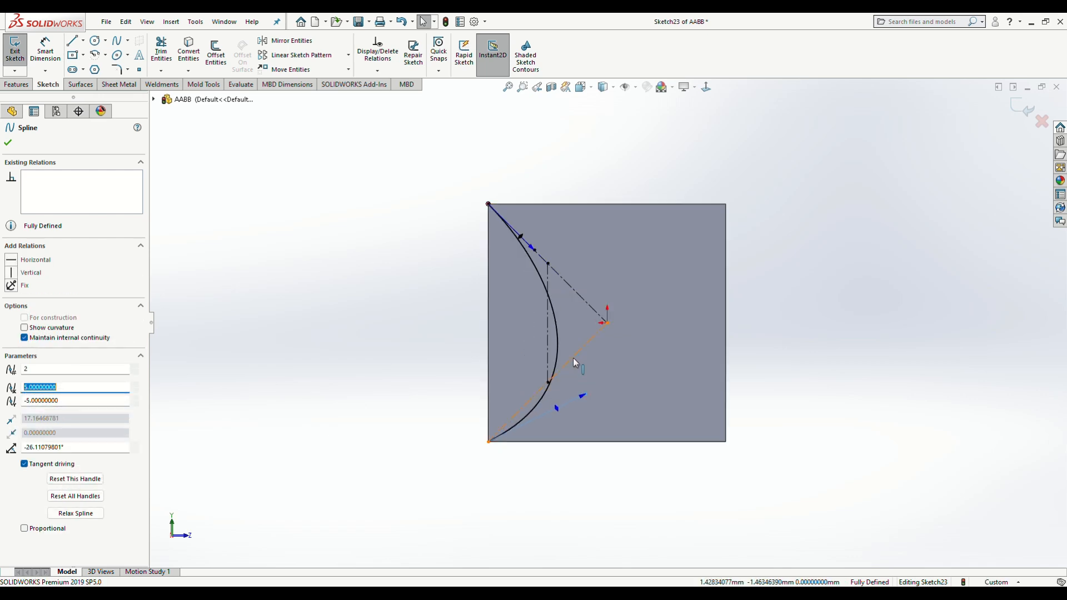
ctrl+click(572, 358)
click(640, 308)
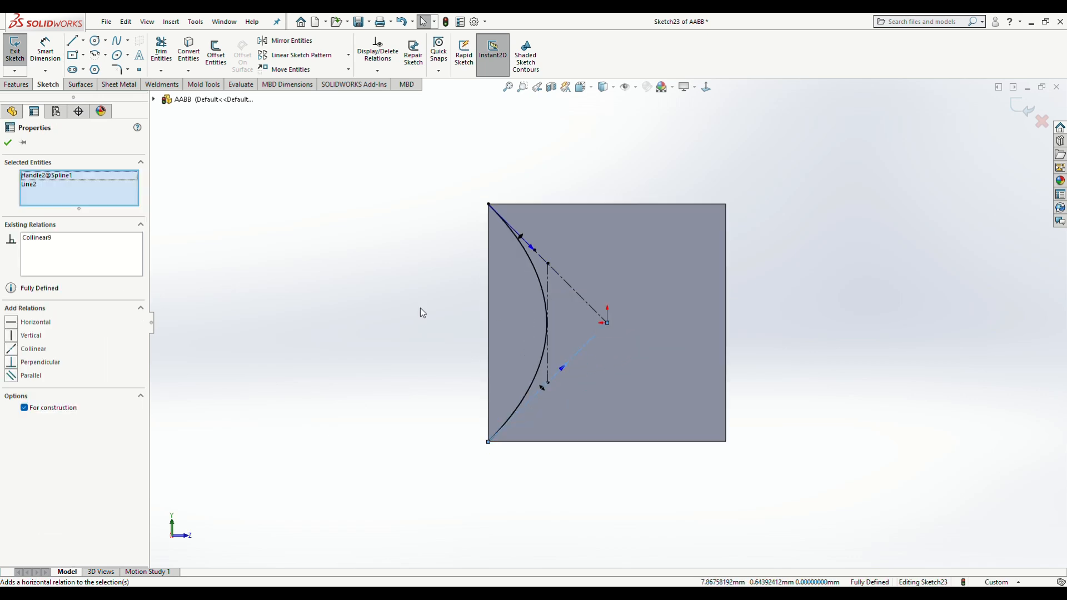
click(420, 308)
- Make the spline tangent to the vertical centerline and exit the sketch
click(548, 361)
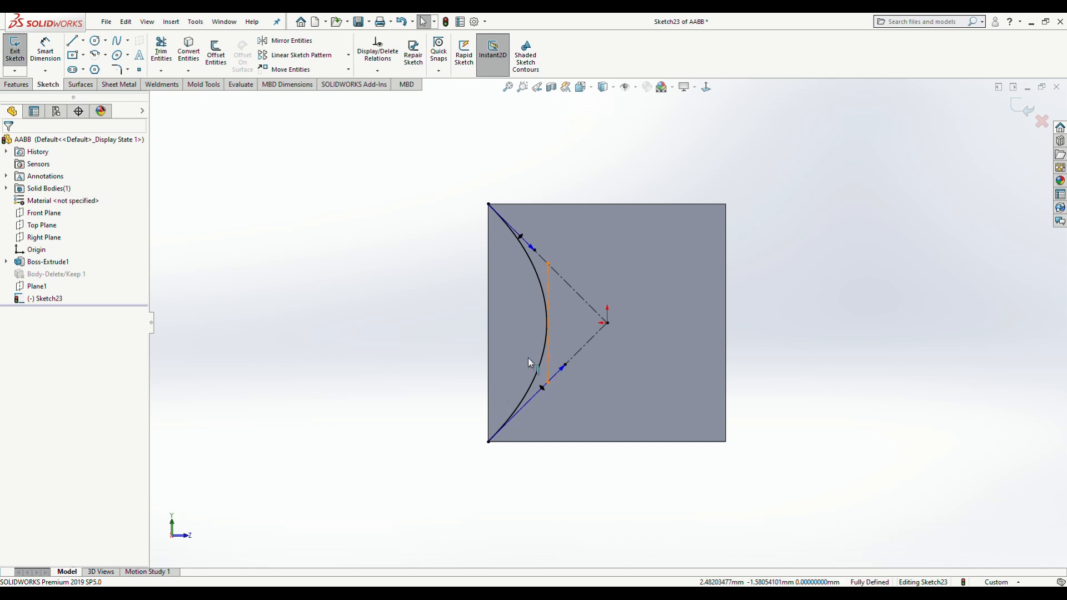
click(535, 381)
ctrl+click(604, 328)
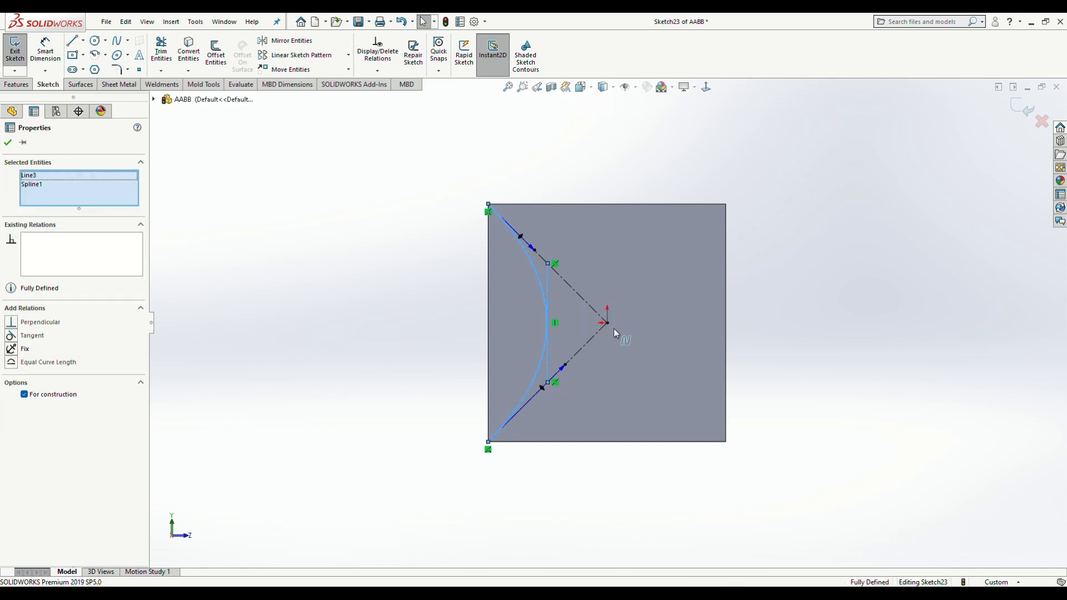
click(583, 328)
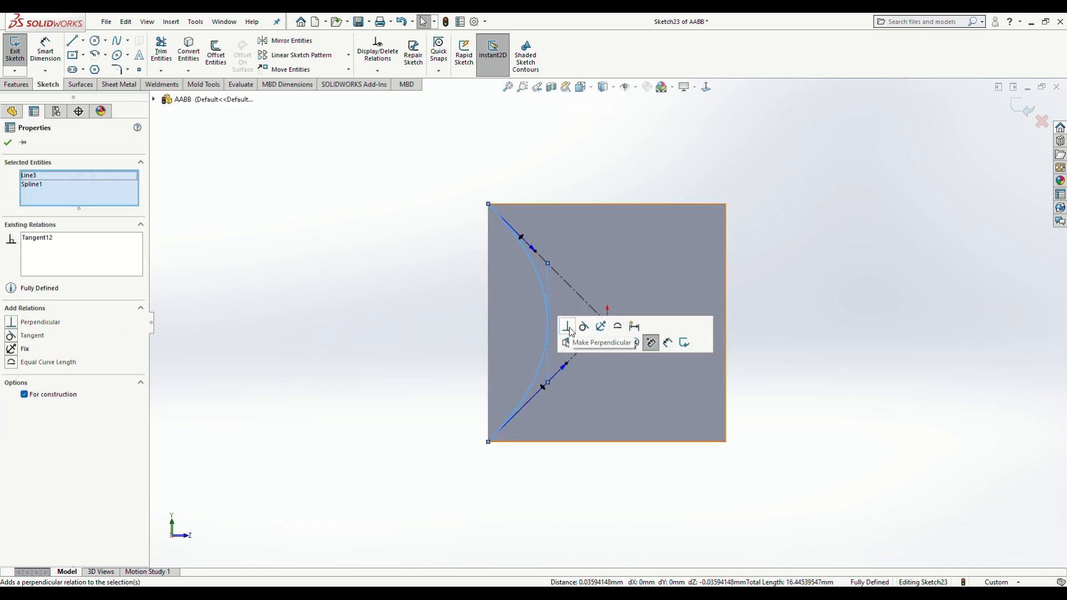
click(355, 308)
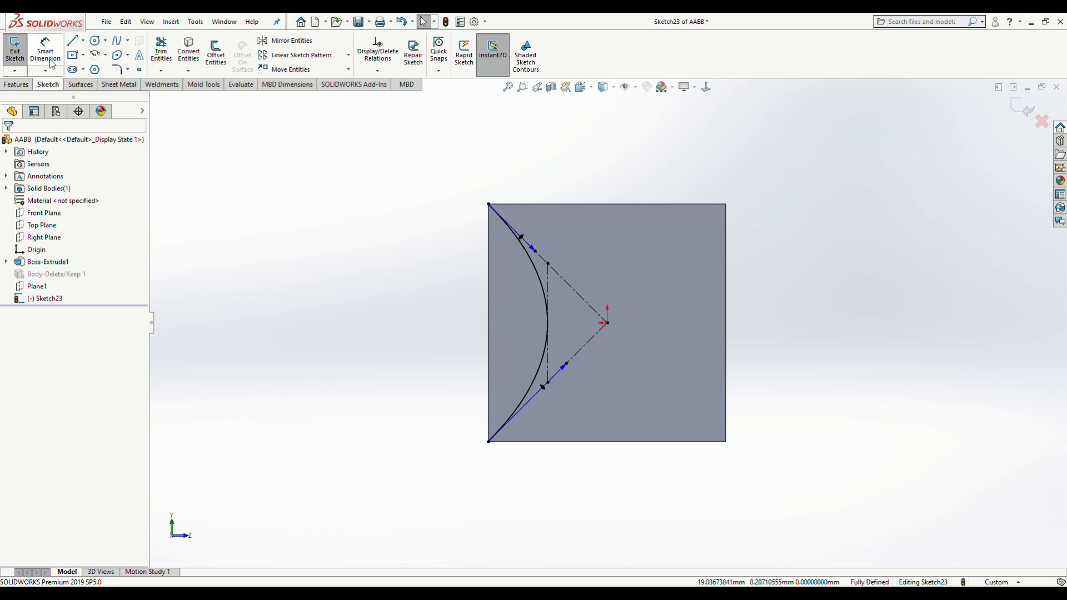
click(15, 50)
click(432, 224)
- Unsuppress the Body-Delete/Keep 1 feature to remove the solid cube and leave only the curve sketches
middle_drag(401, 236, 385, 271)
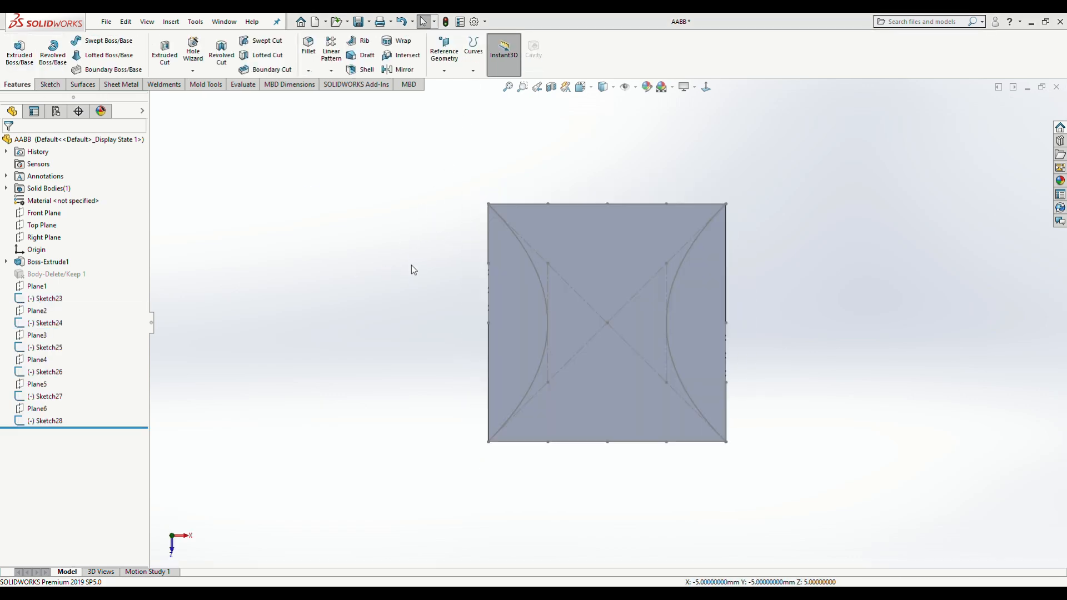
mouse_move(412, 265)
middle_down()
mouse_move(400, 374)
mouse_move(417, 493)
mouse_move(409, 485)
middle_up()
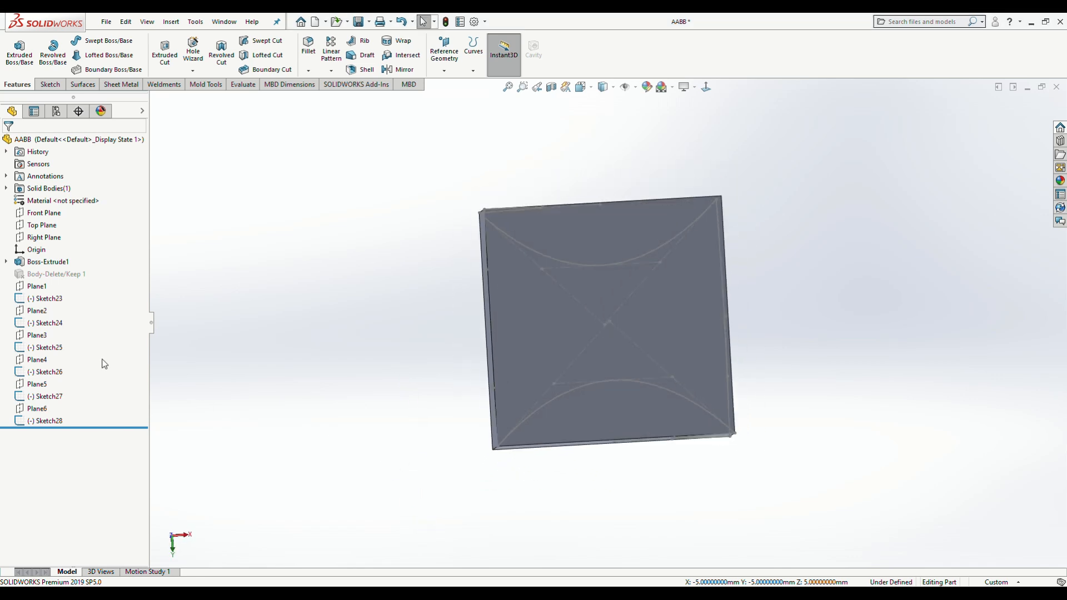
right_click(55, 274)
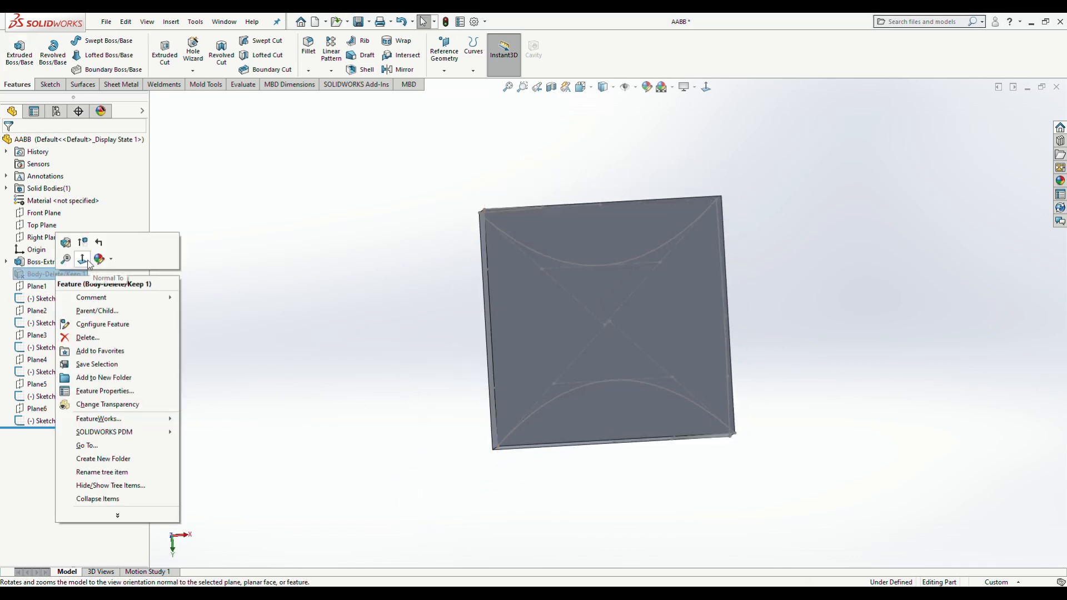
click(83, 242)
mouse_move(366, 399)
middle_down()
mouse_move(358, 429)
mouse_move(377, 515)
mouse_move(422, 439)
mouse_move(456, 577)
mouse_move(451, 362)
mouse_move(462, 417)
mouse_move(436, 393)
mouse_move(439, 384)
middle_up()
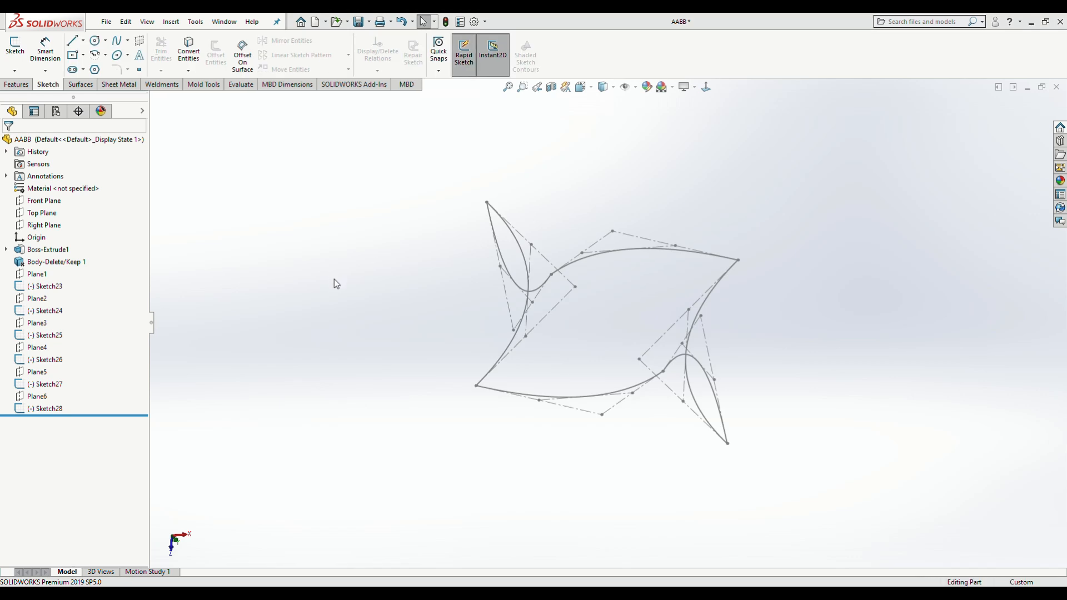
mouse_move(336, 285)
middle_down()
mouse_move(317, 348)
mouse_move(317, 298)
mouse_move(317, 339)
middle_up()
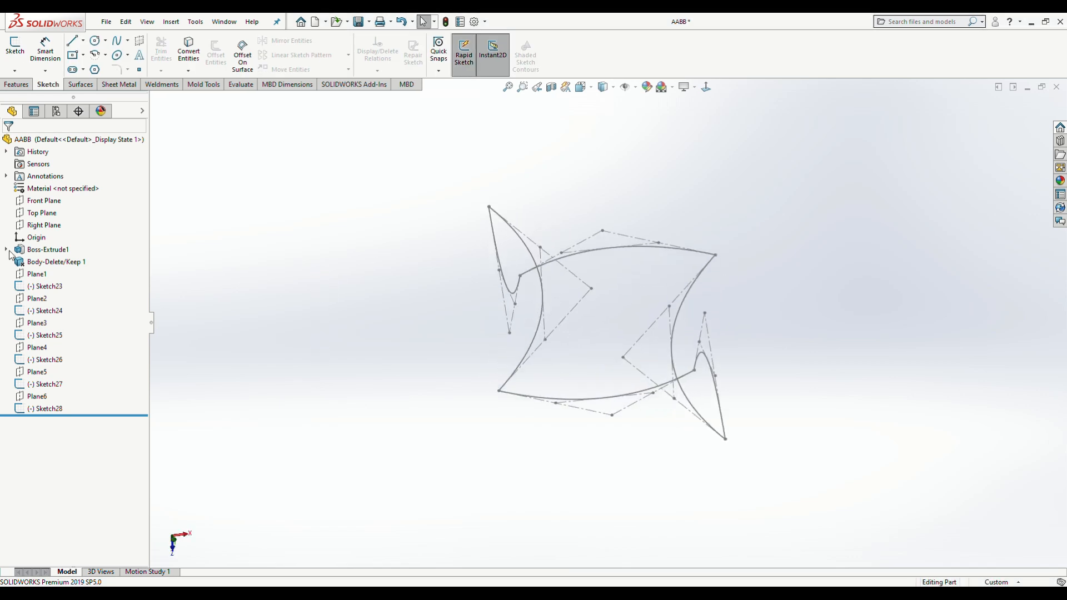
- Sketch a three-point spline on the Top Plane from the left edge curve's midpoint through the origin to the right edge curve's midpoint
click(35, 213)
click(45, 194)
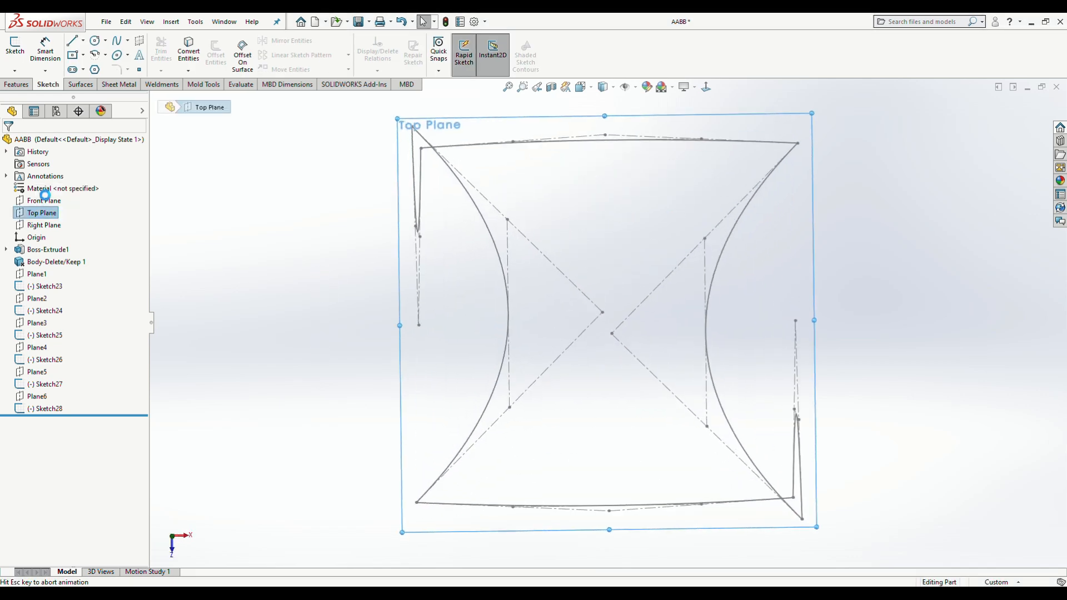
click(117, 40)
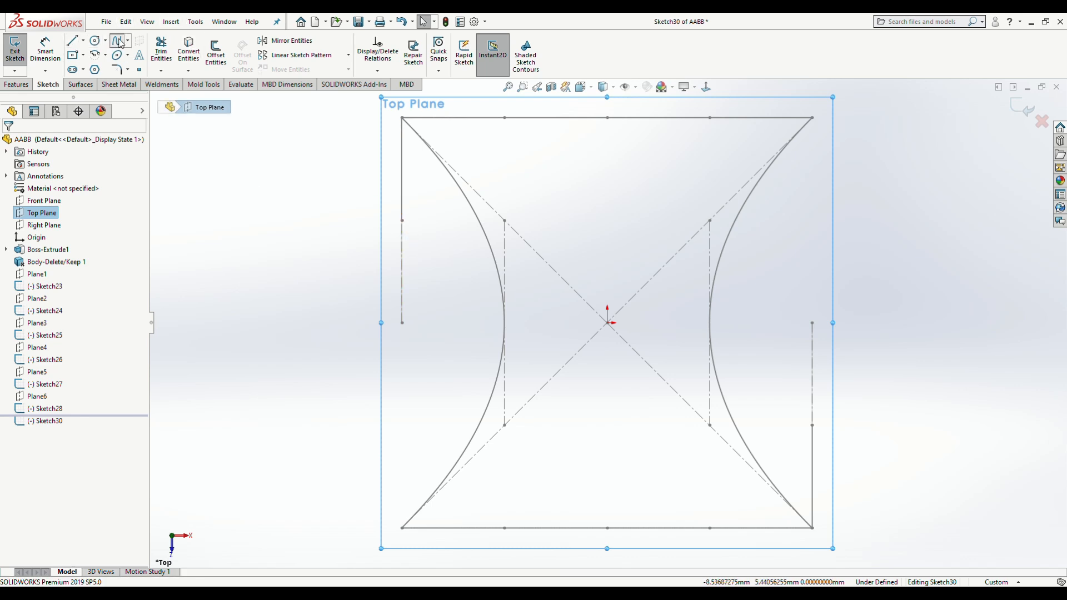
click(402, 221)
click(608, 323)
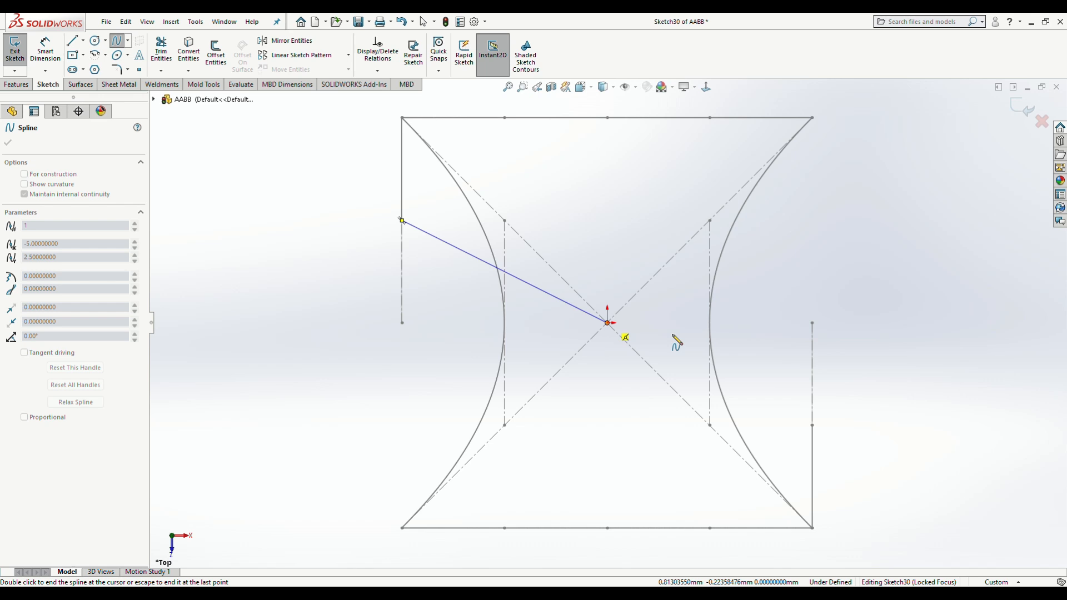
double_click(812, 426)
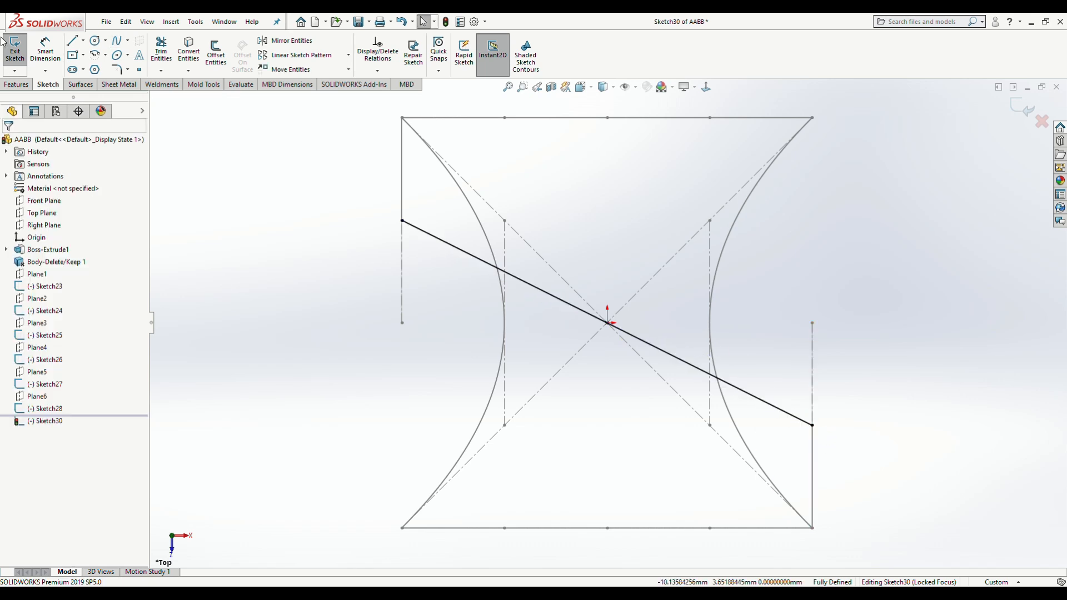
- Draw a horizontal centerline from the spline's left endpoint to the upper end of the nearby vertical construction line
click(83, 41)
click(90, 68)
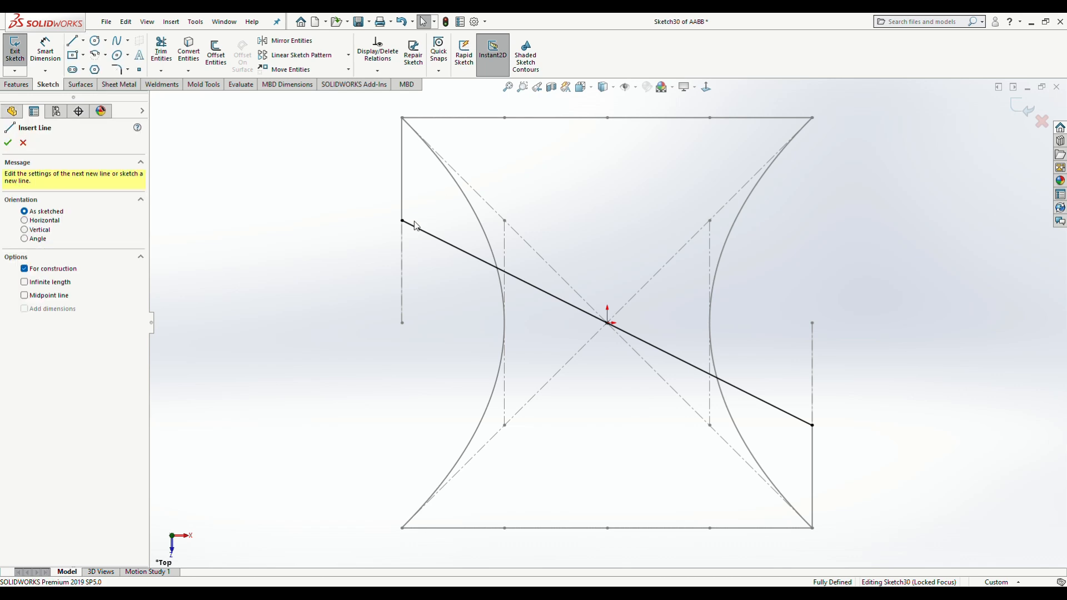
click(402, 221)
click(504, 220)
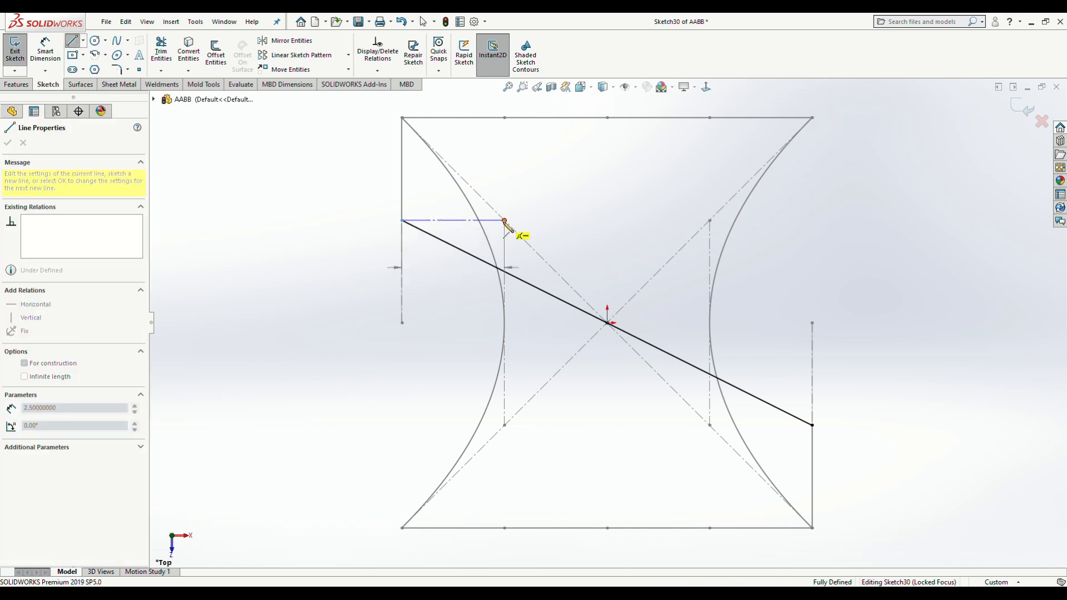
key(Escape)
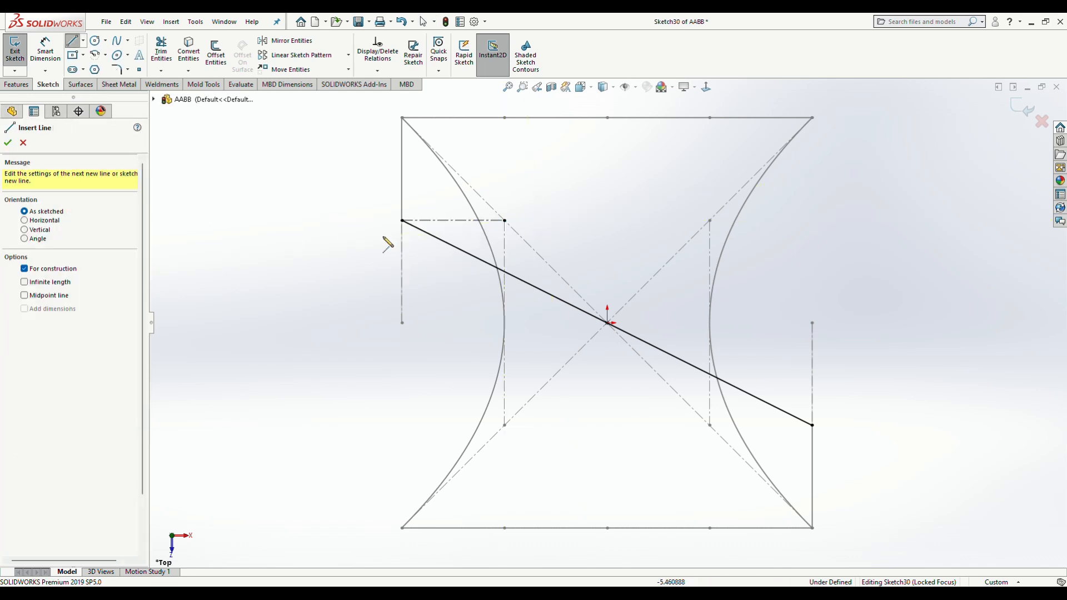
click(76, 45)
click(474, 257)
key(Escape)
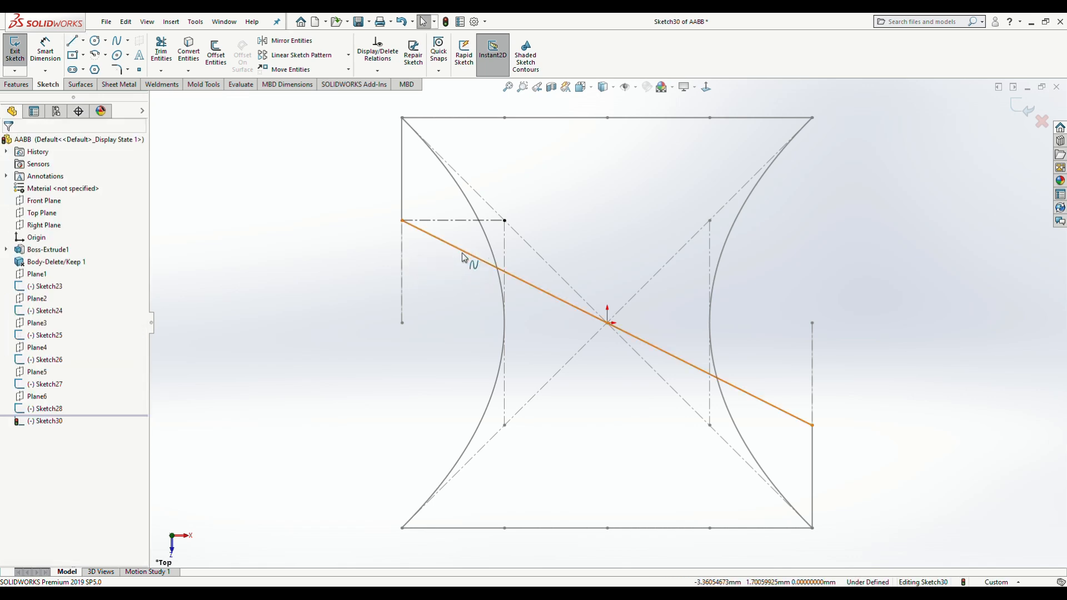
- Bend the spline with its left tangency handle, make that handle collinear with the horizontal centerline, and exit the sketch
click(462, 252)
drag(466, 246, 483, 195)
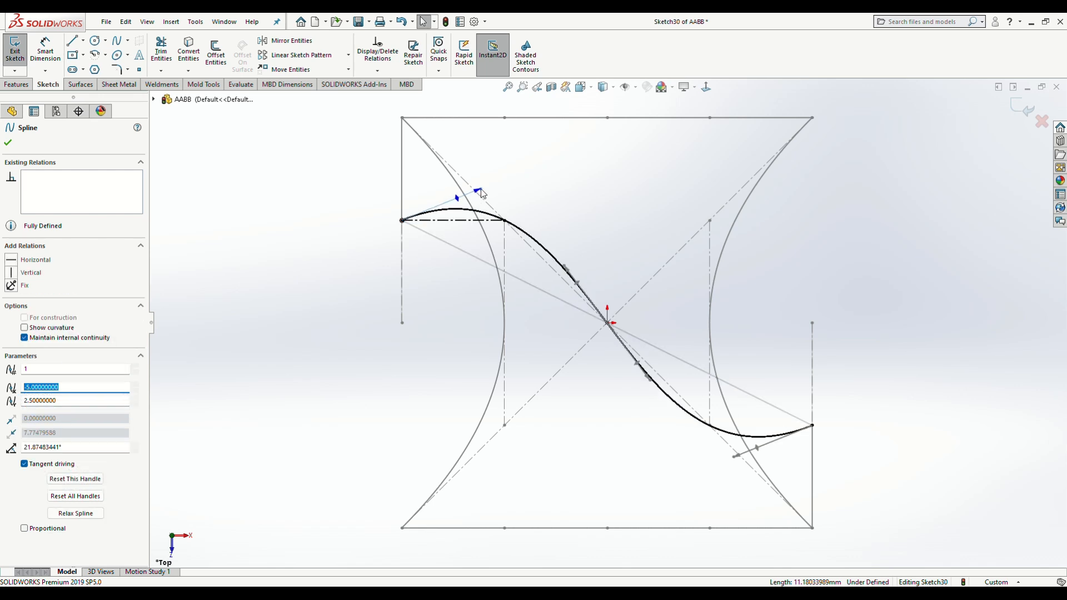
ctrl+click(477, 222)
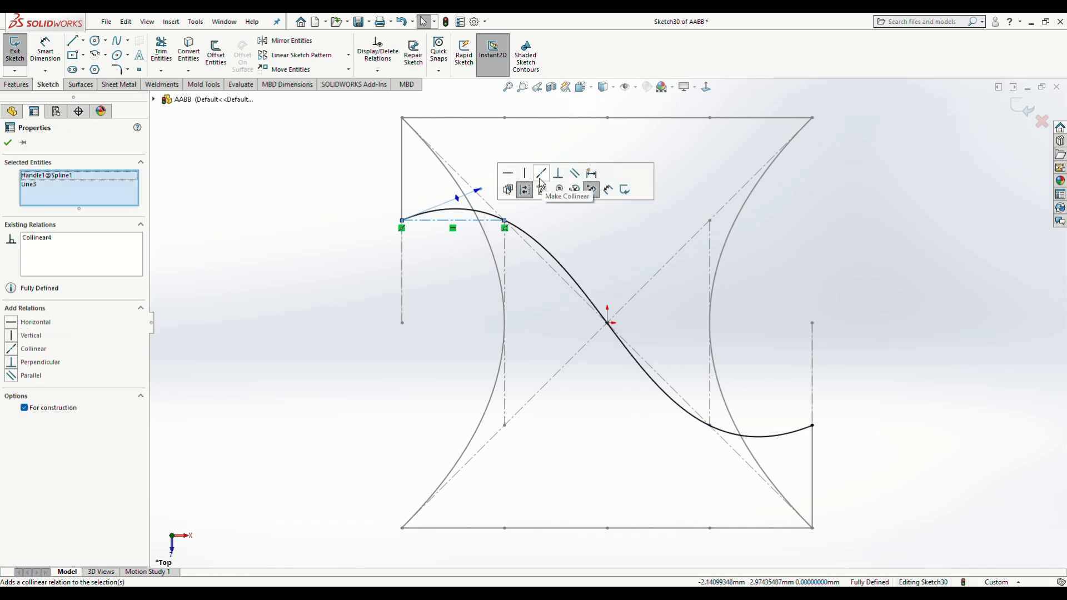
click(539, 179)
click(8, 143)
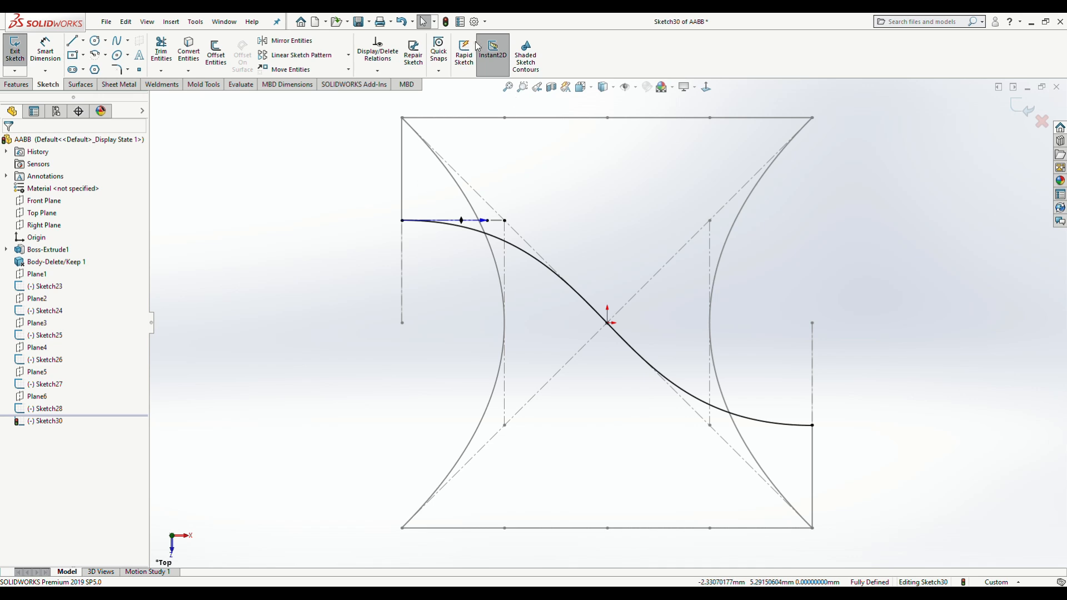
click(446, 22)
- Start a Filled Surface and select Sketch23 through Sketch27 as its patch boundary
mouse_move(420, 253)
middle_down()
mouse_move(427, 289)
mouse_move(395, 345)
mouse_move(422, 348)
mouse_move(487, 189)
middle_up()
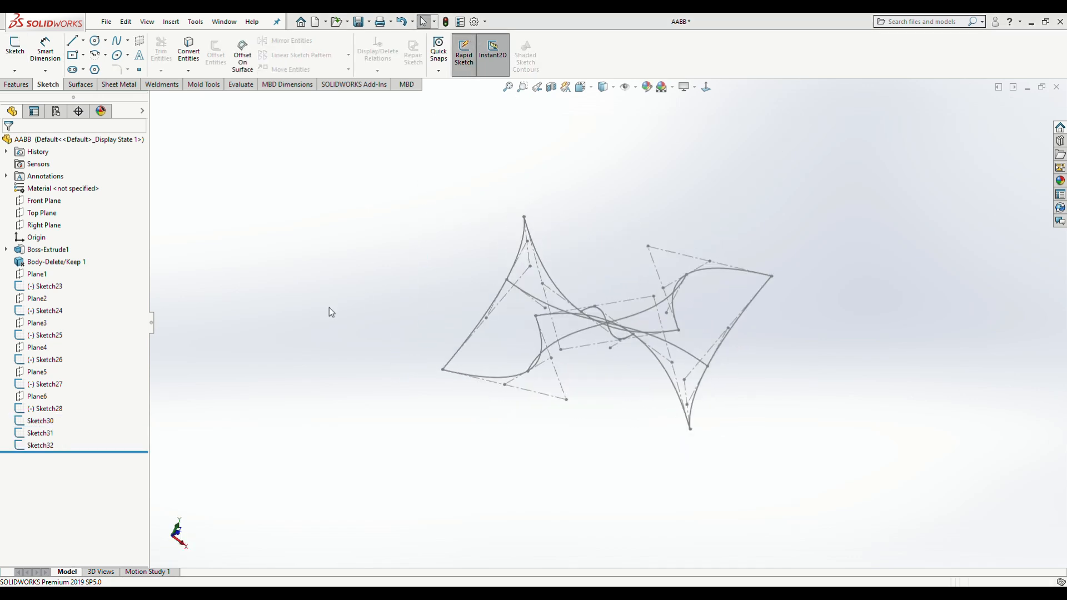
mouse_move(329, 310)
middle_down()
mouse_move(357, 407)
mouse_move(320, 305)
middle_up()
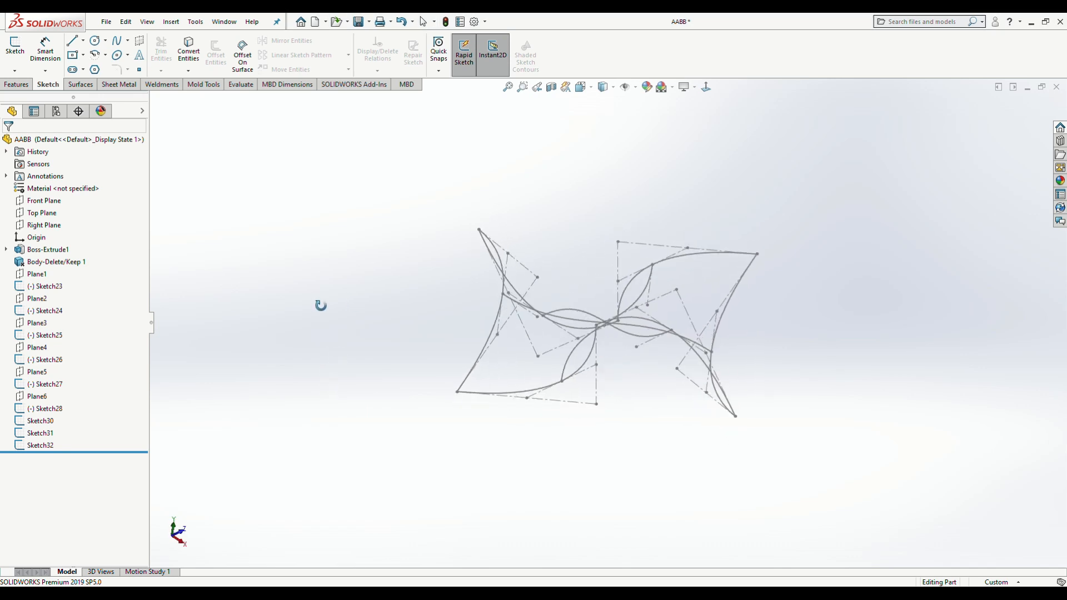
click(78, 85)
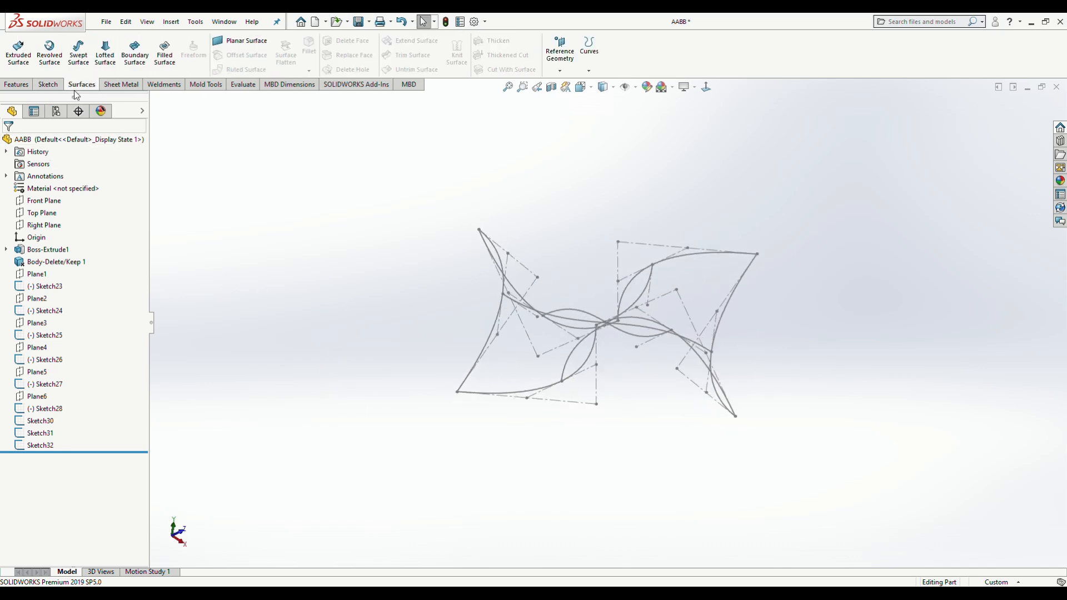
click(164, 53)
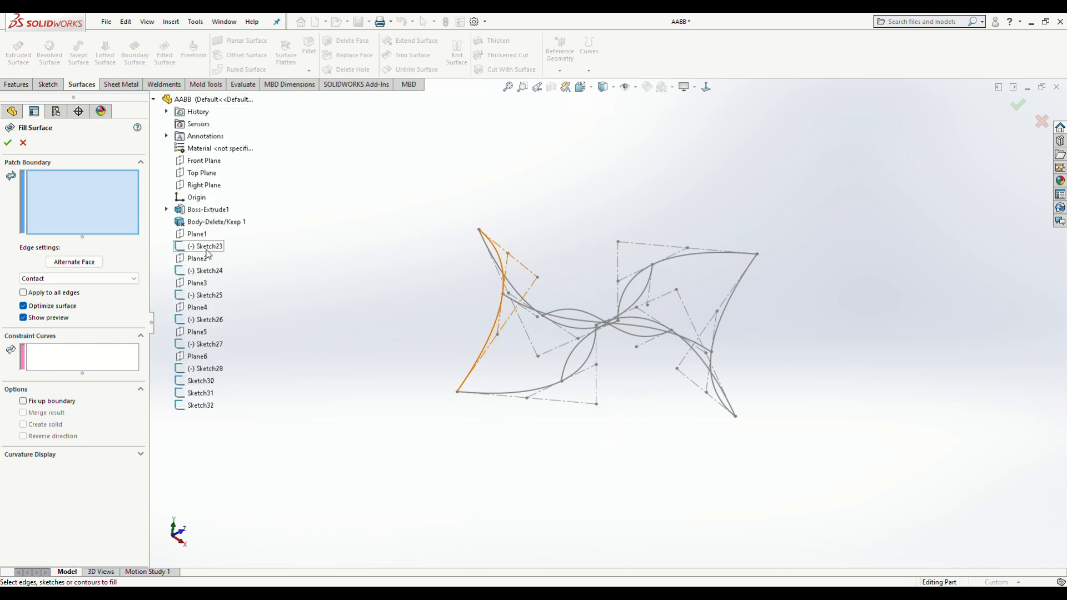
click(207, 248)
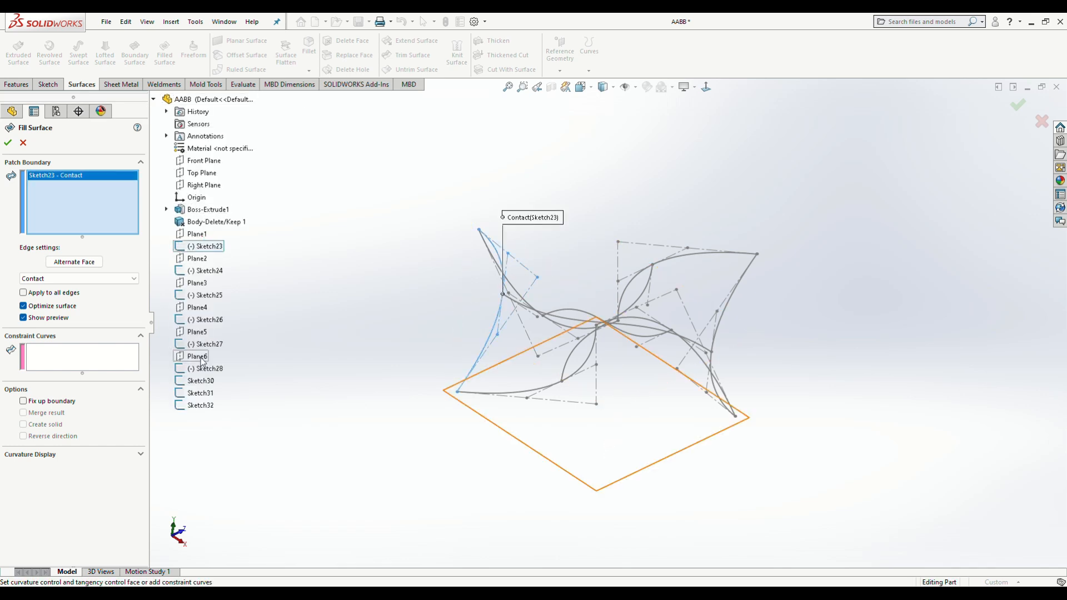
shift+click(189, 343)
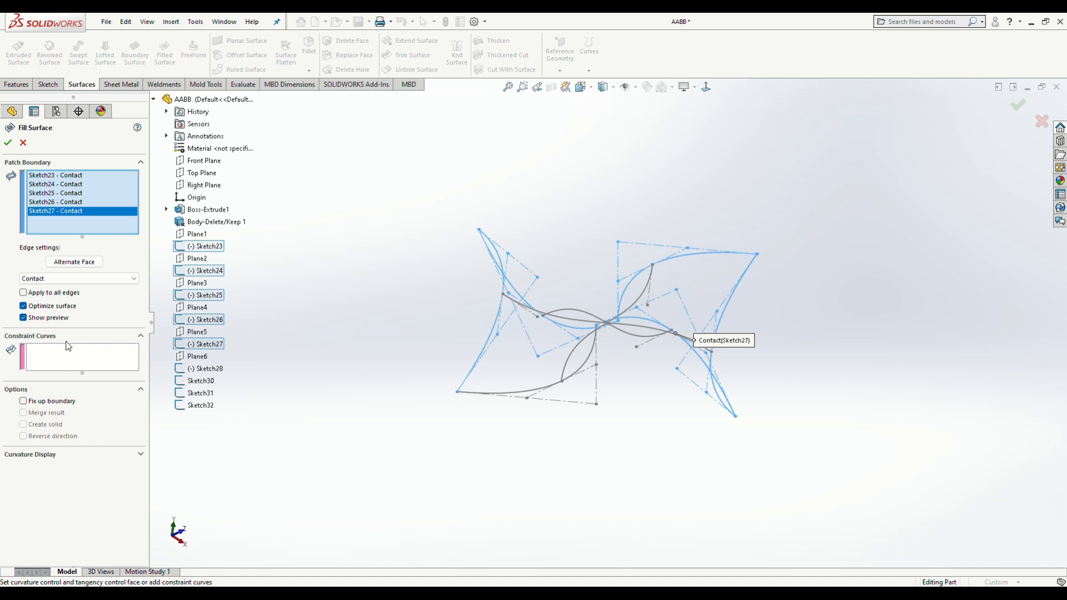
click(82, 365)
click(211, 370)
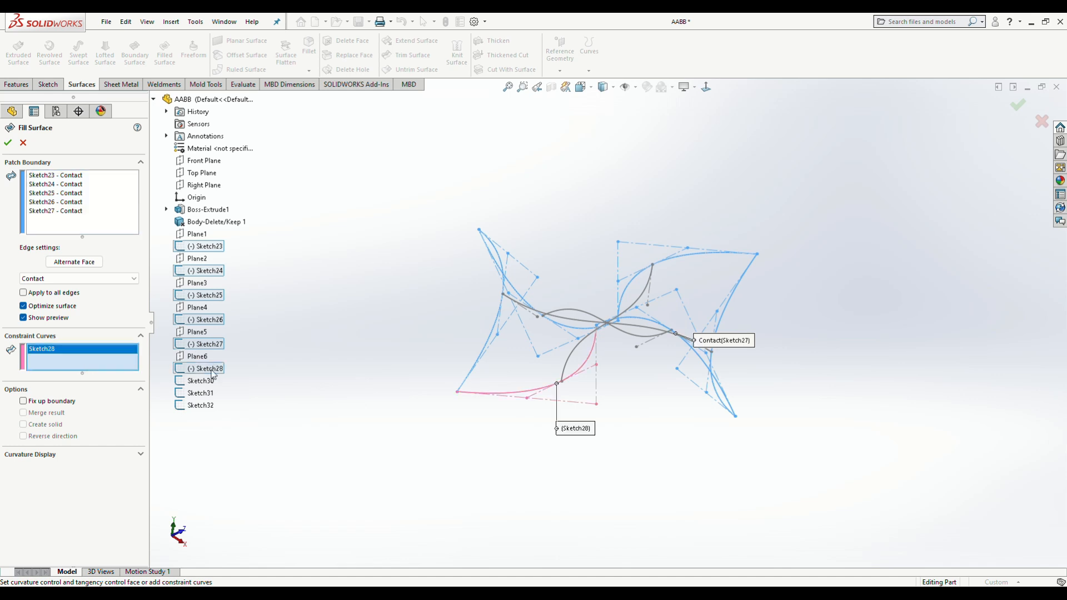
right_click(80, 355)
click(103, 373)
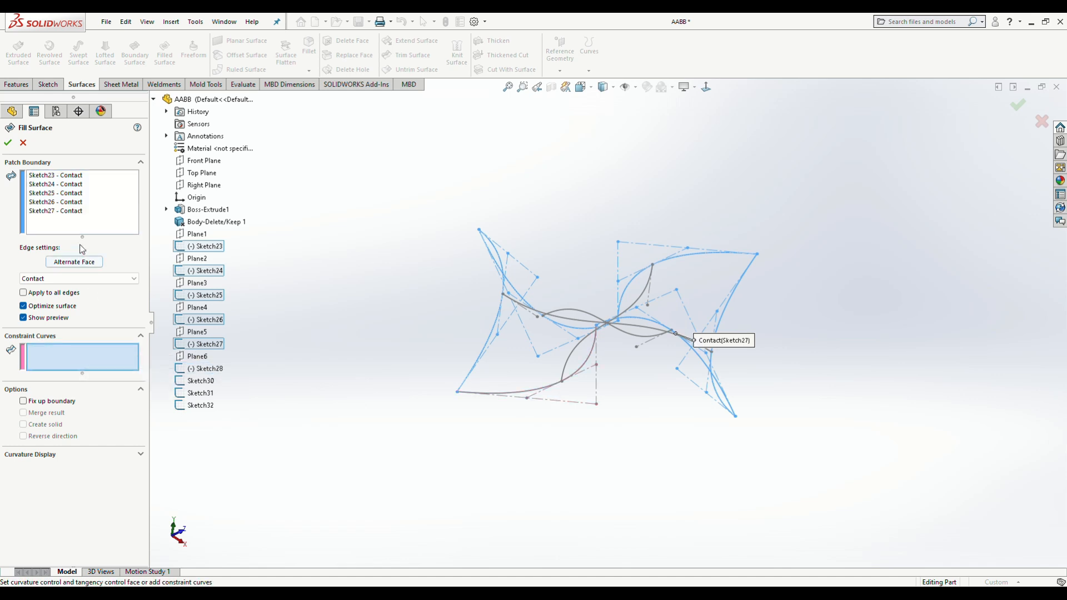
- Redefine the filled surface's patch boundary with the six edge curves, Sketch23 through Sketch28
click(82, 229)
click(217, 369)
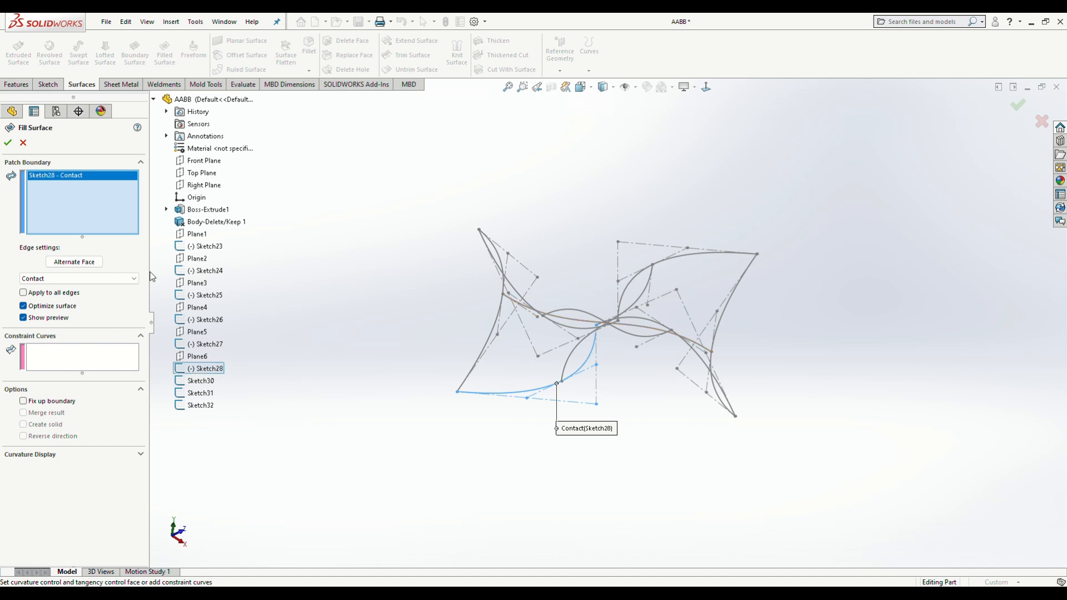
click(216, 246)
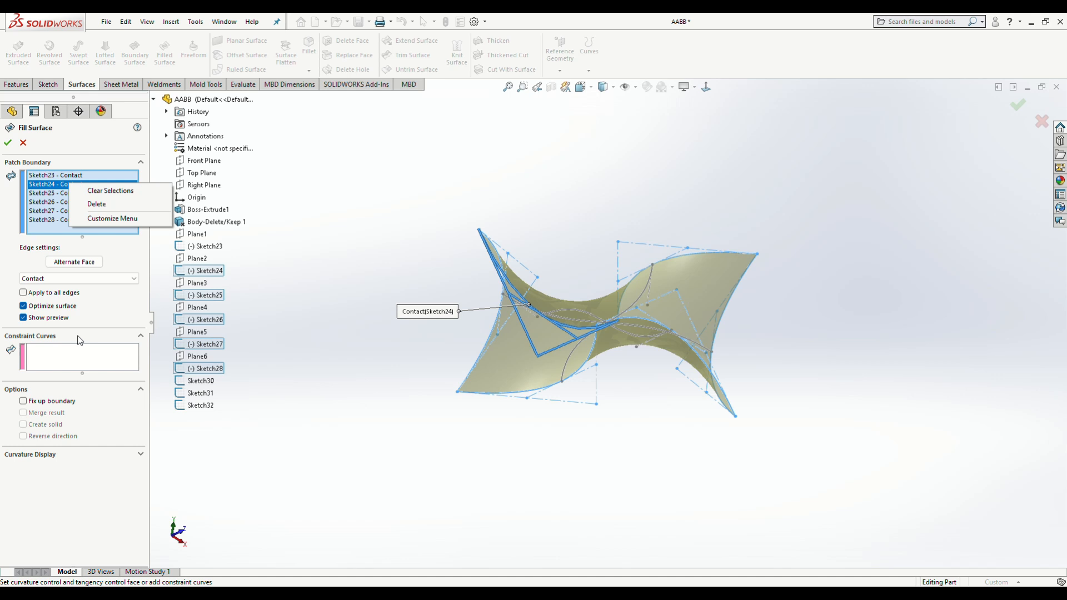
- Add Sketch30, Sketch31 and Sketch32 as constraint curves and finish the filled surface
click(79, 355)
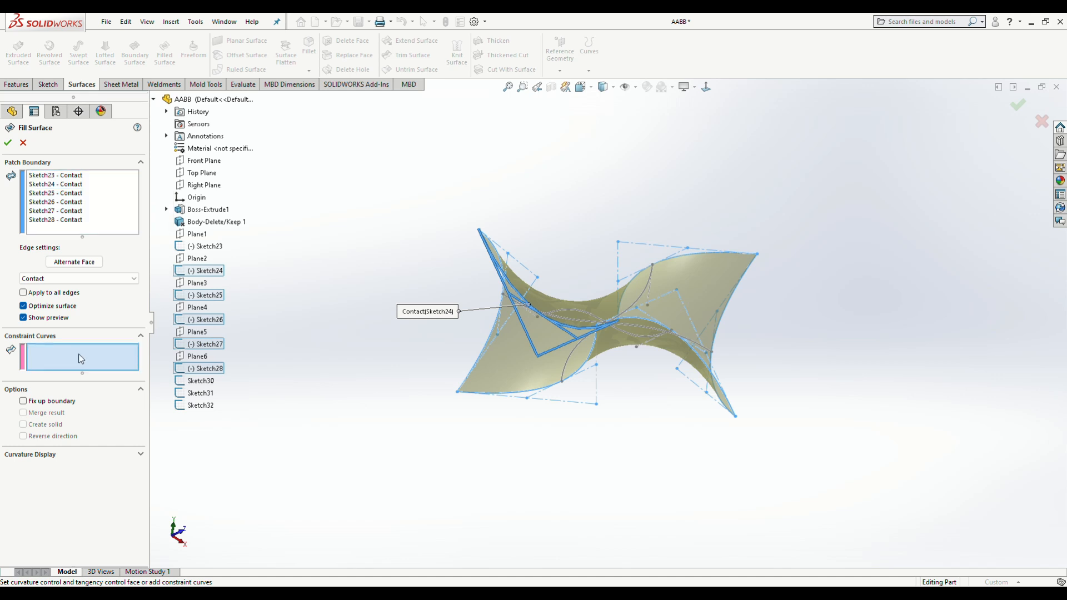
click(205, 394)
click(205, 407)
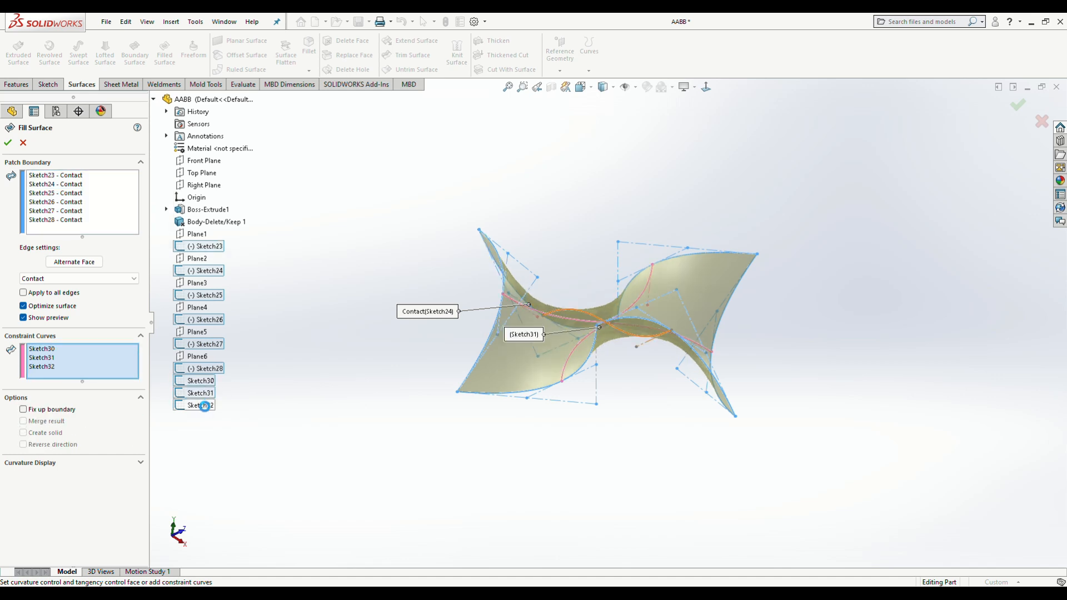
click(7, 143)
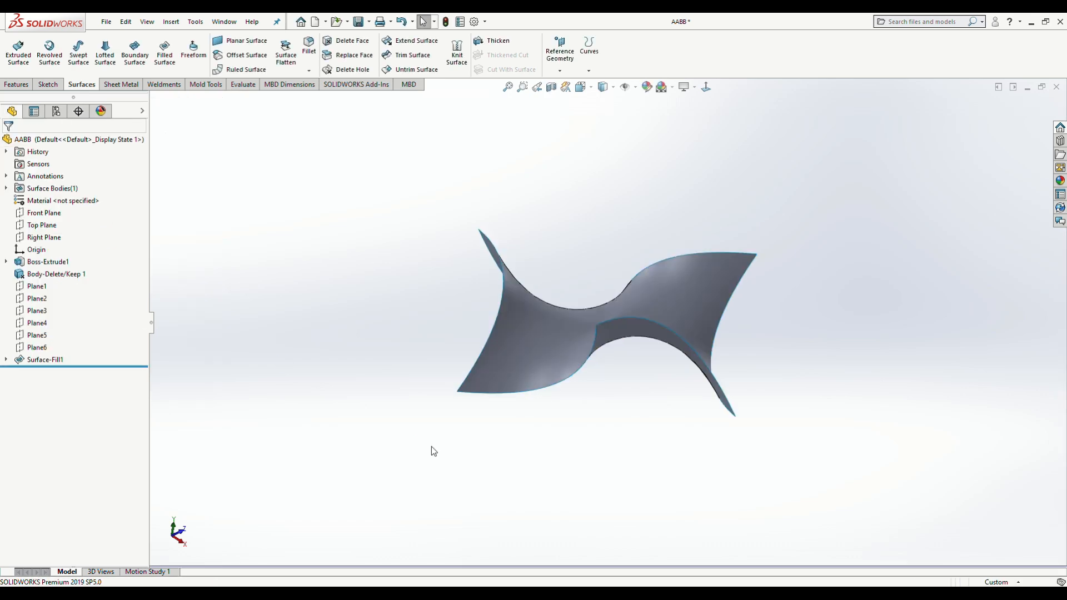
- Create one copy of the filled surface body translated 10 mm in each of X, Y and Z
middle_drag(455, 450, 453, 222)
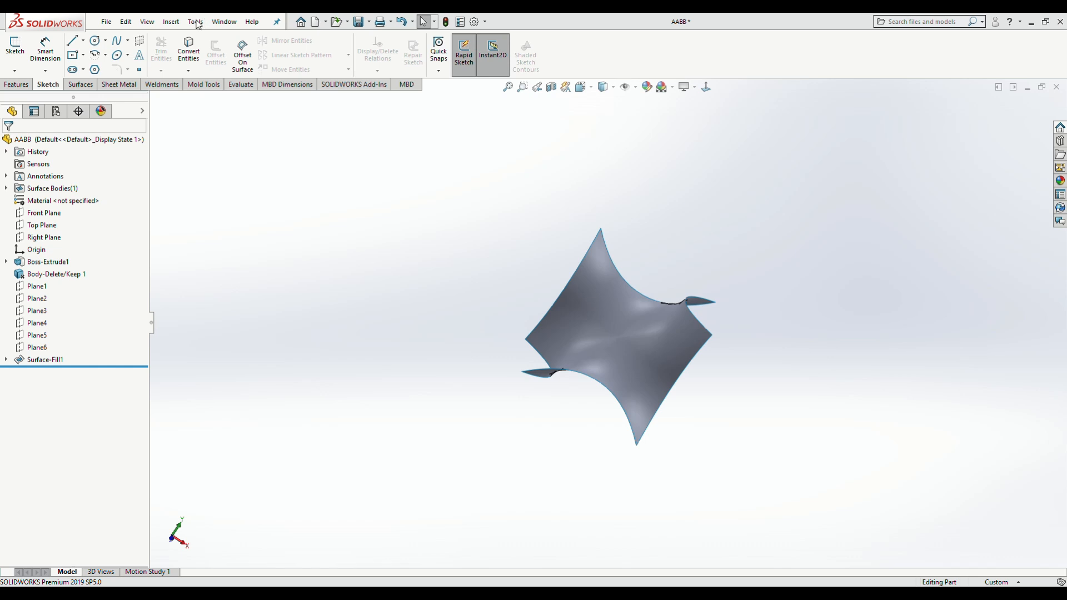
click(178, 24)
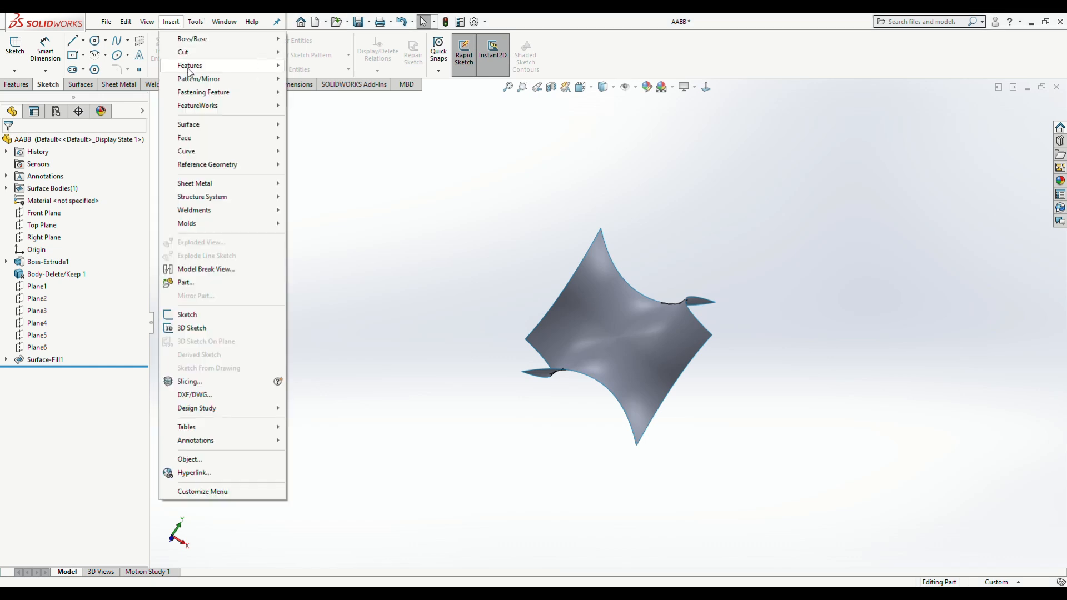
mouse_move(222, 65)
click(369, 363)
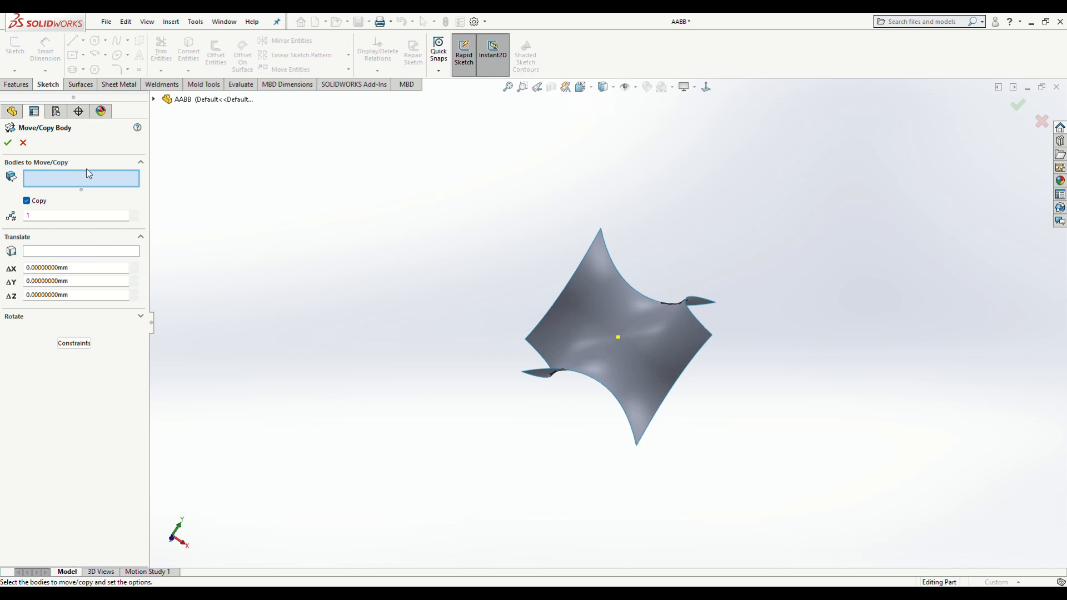
click(624, 345)
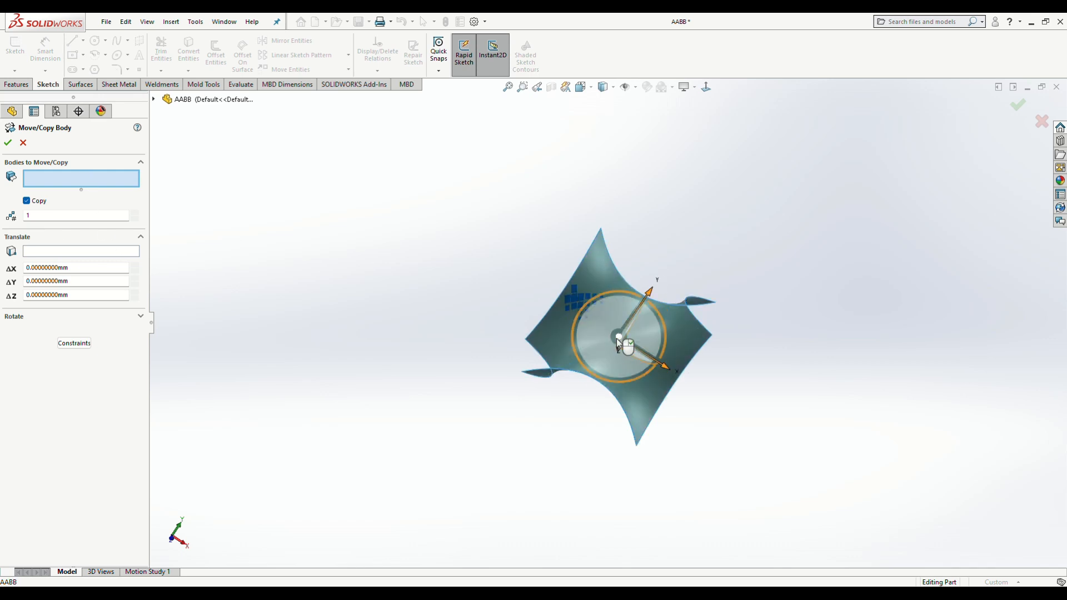
double_click(87, 269)
text(10)
key(Tab)
text(10)
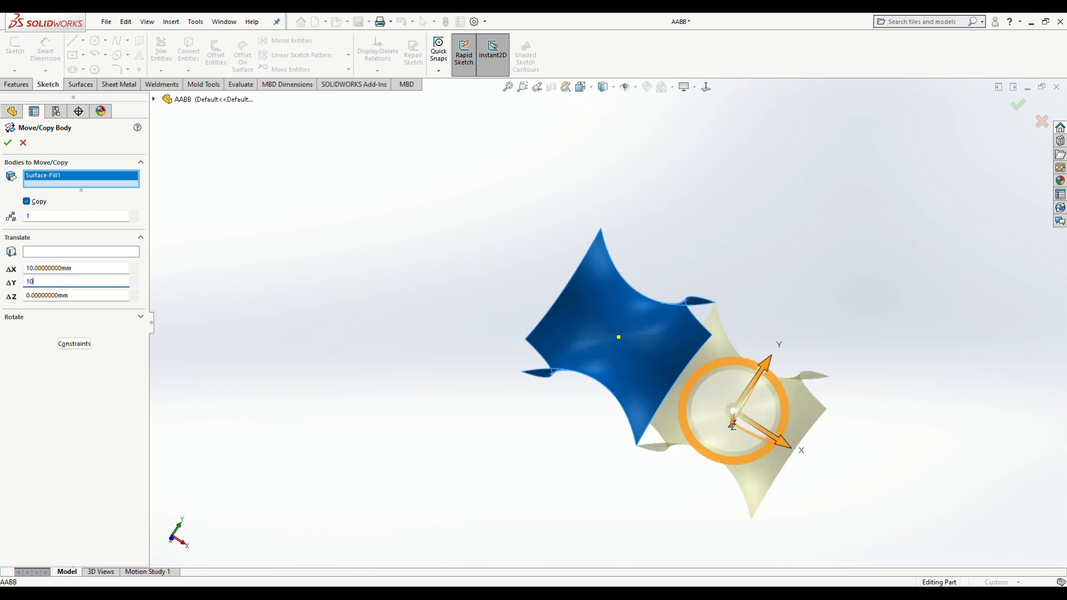
key(Tab)
text(10)
key(Return)
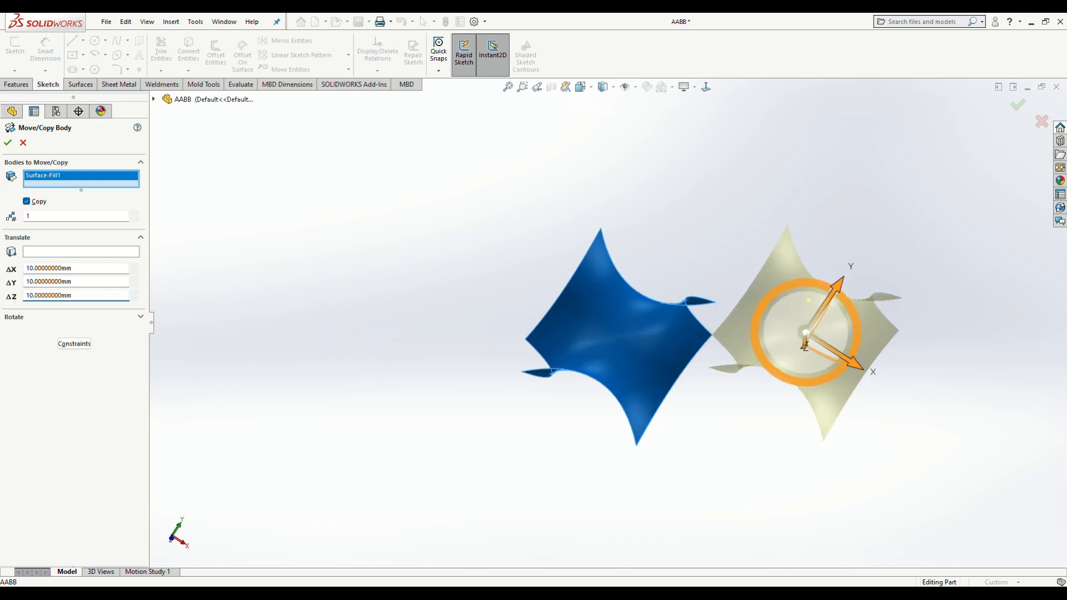
click(7, 144)
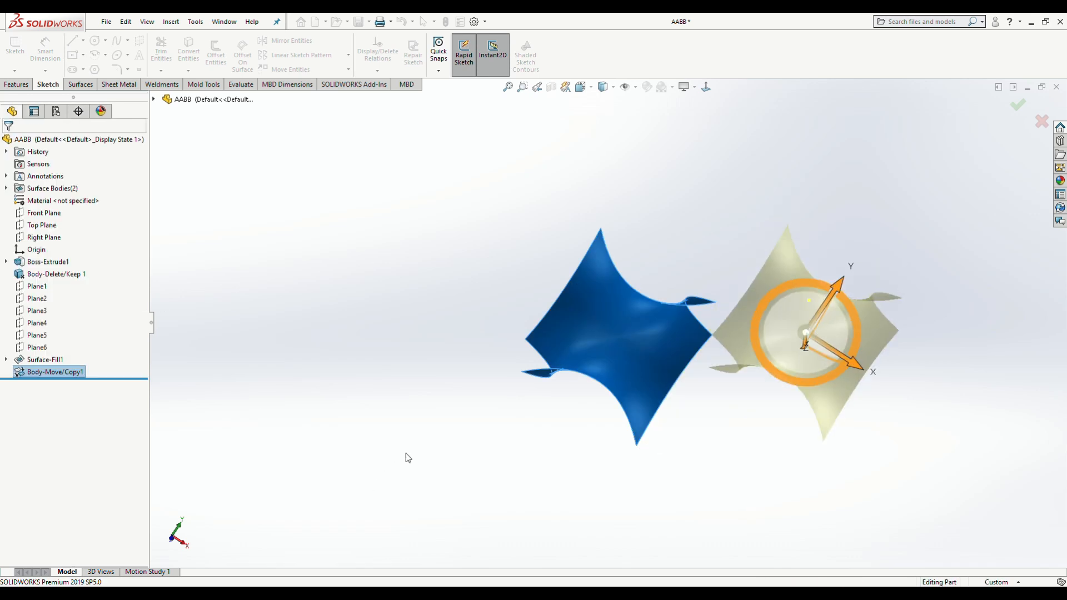
- Start another Move/Copy Body operation for a second surface copy
middle_drag(422, 465, 489, 328)
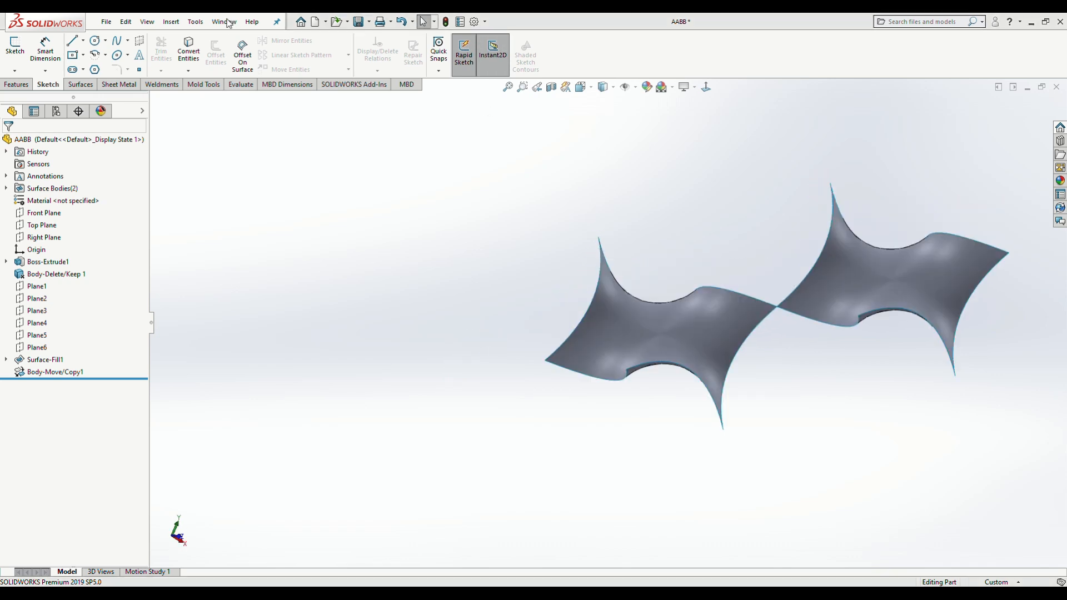
click(171, 22)
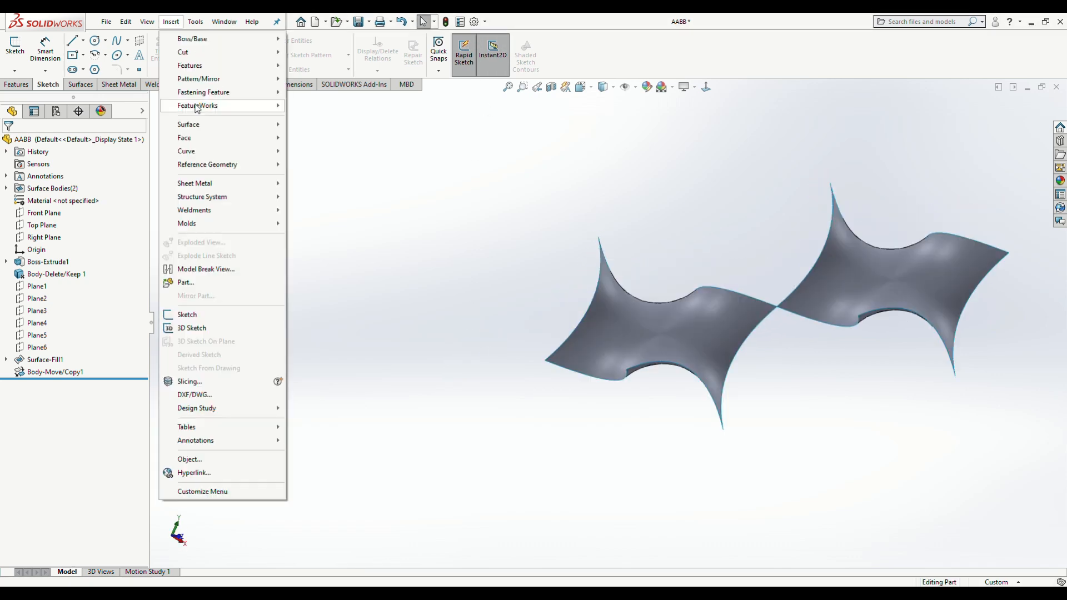
mouse_move(189, 65)
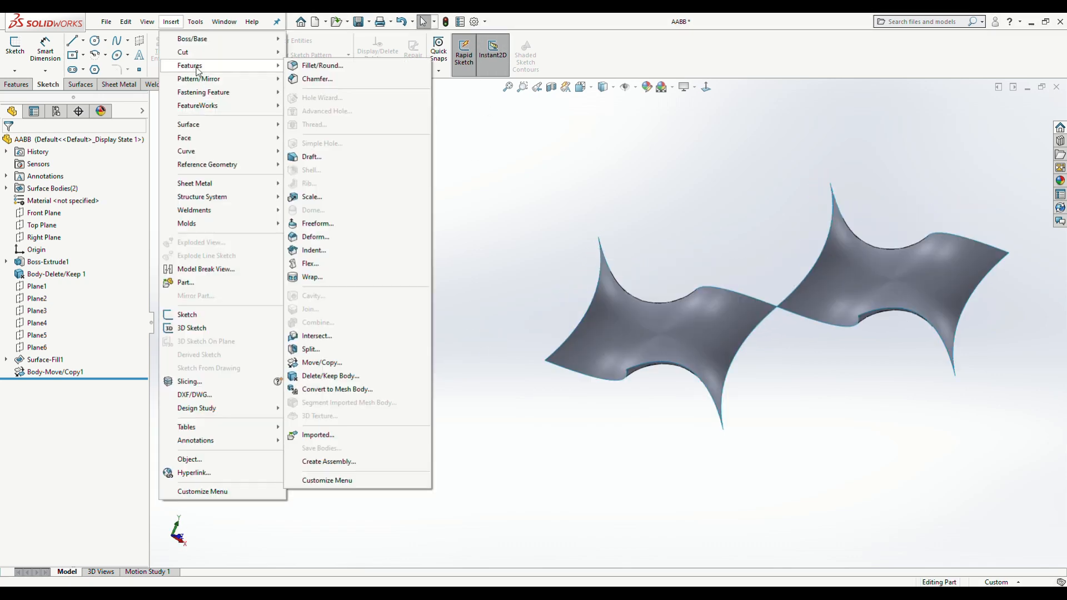
click(317, 363)
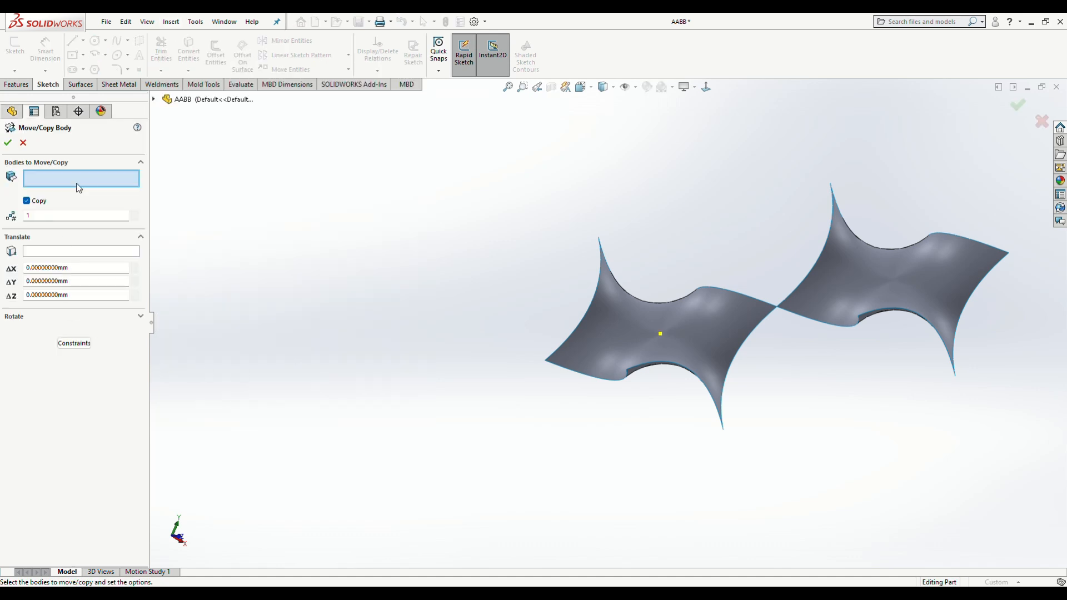
click(200, 100)
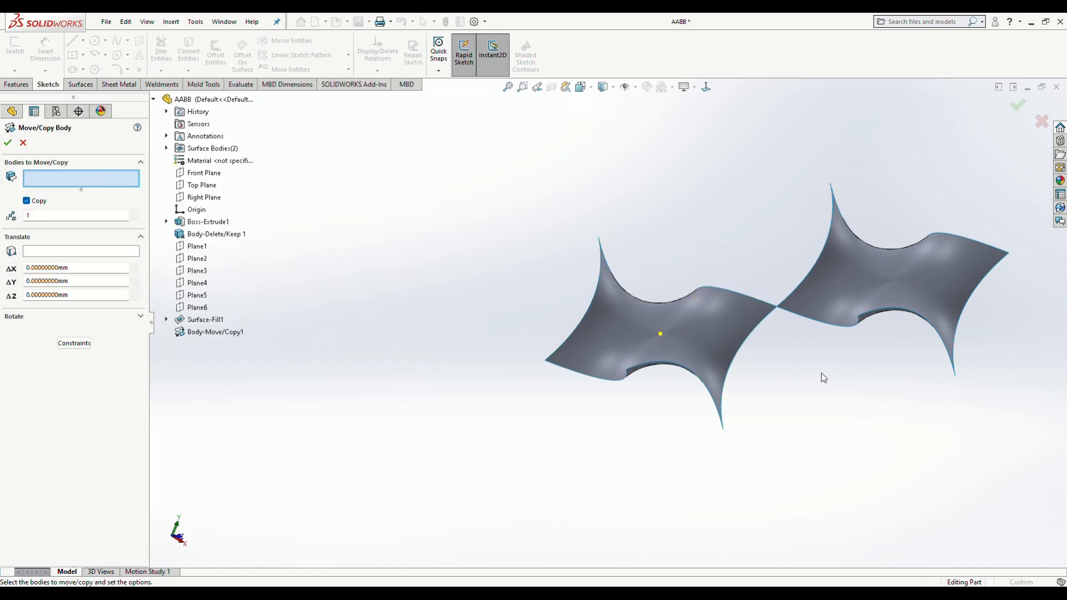
click(207, 325)
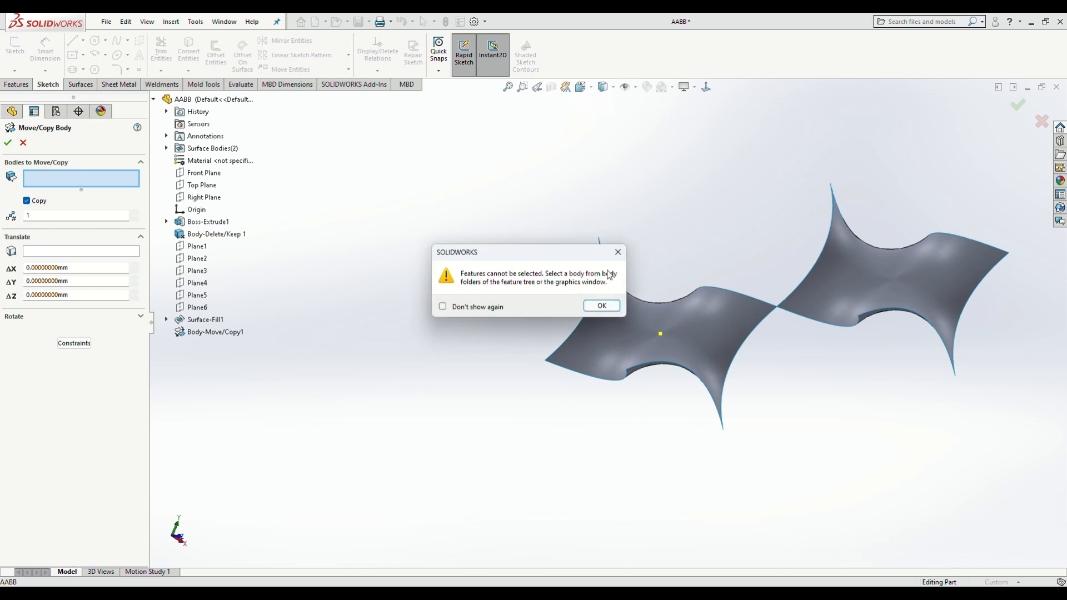
click(602, 305)
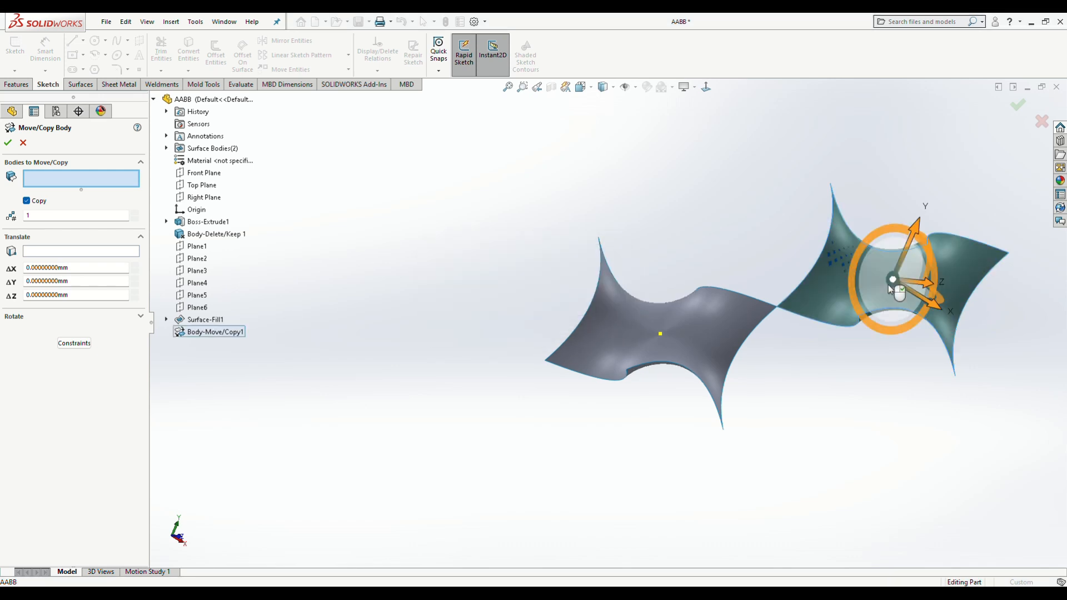
click(891, 289)
right_click(68, 181)
click(73, 183)
right_click(73, 181)
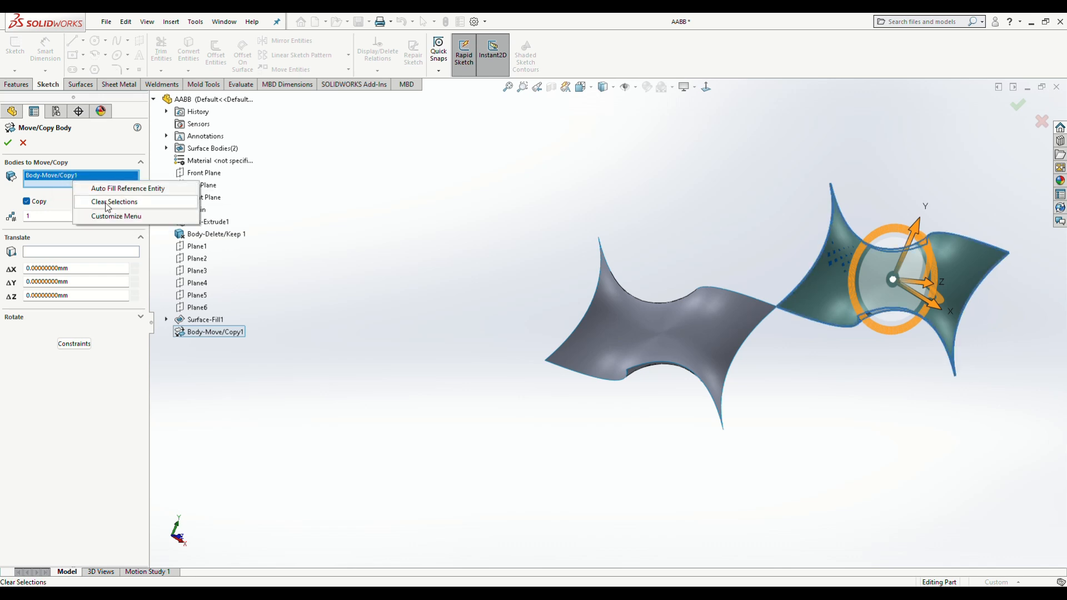
click(108, 208)
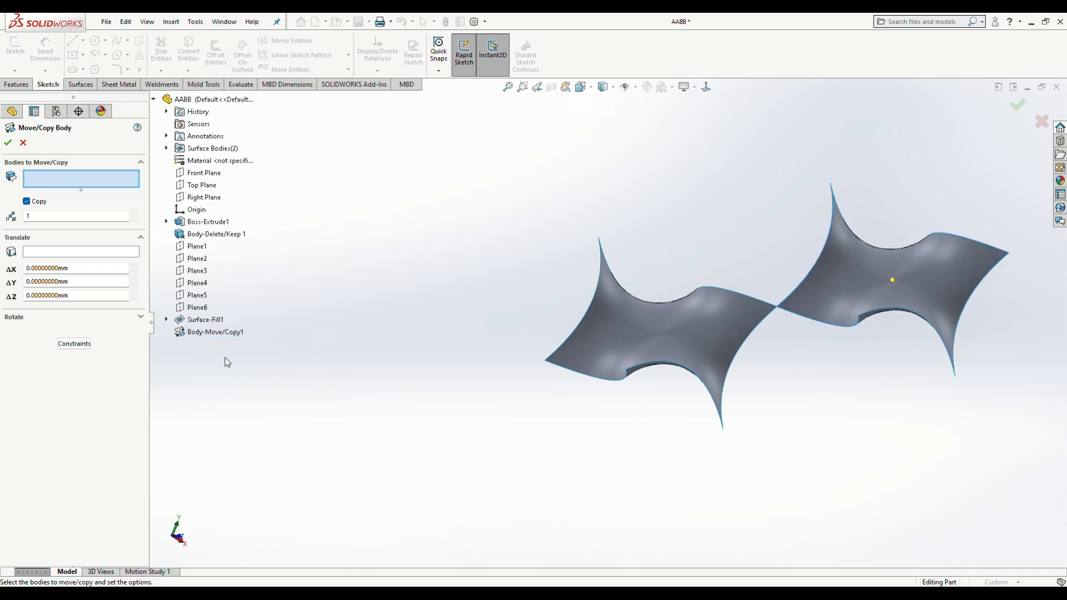
- Select the original filled surface and create one copy translated 10 mm along X
click(669, 340)
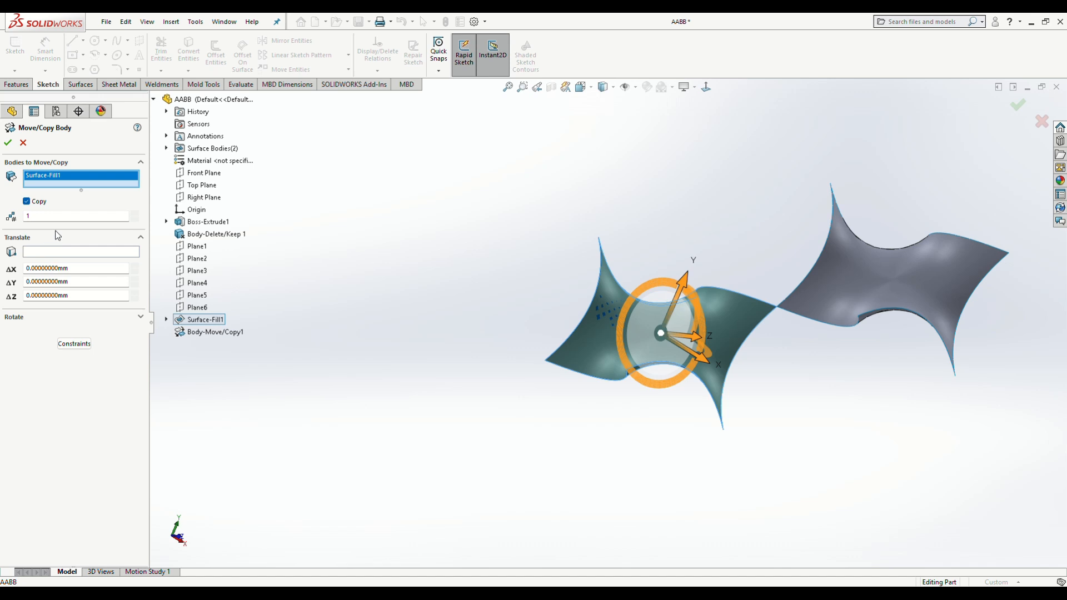
click(82, 265)
key(Home)
text(1)
key(Return)
middle_drag(283, 292, 333, 182)
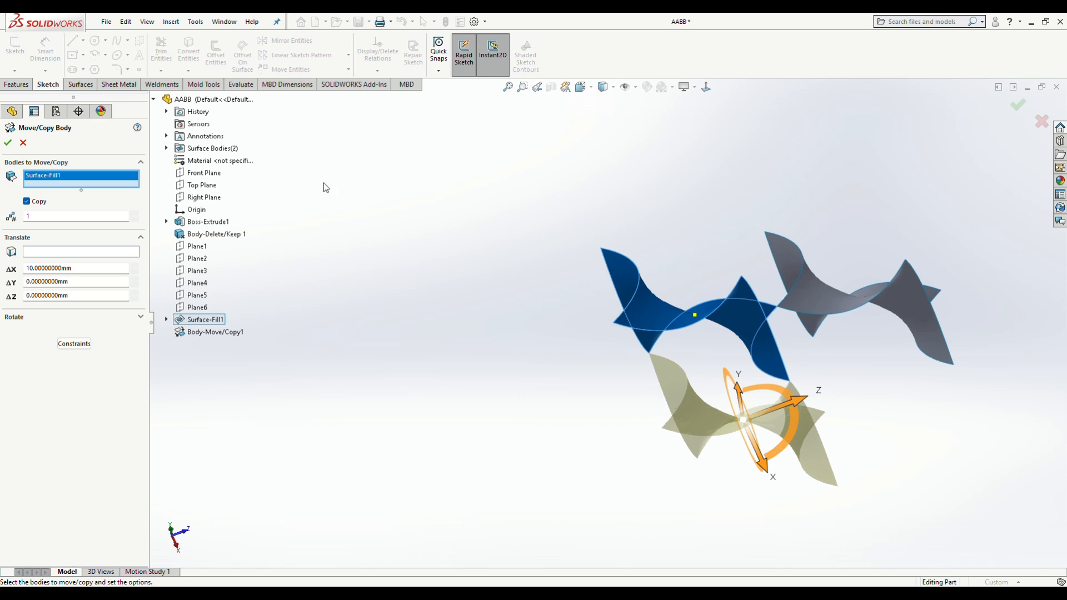
key(Return)
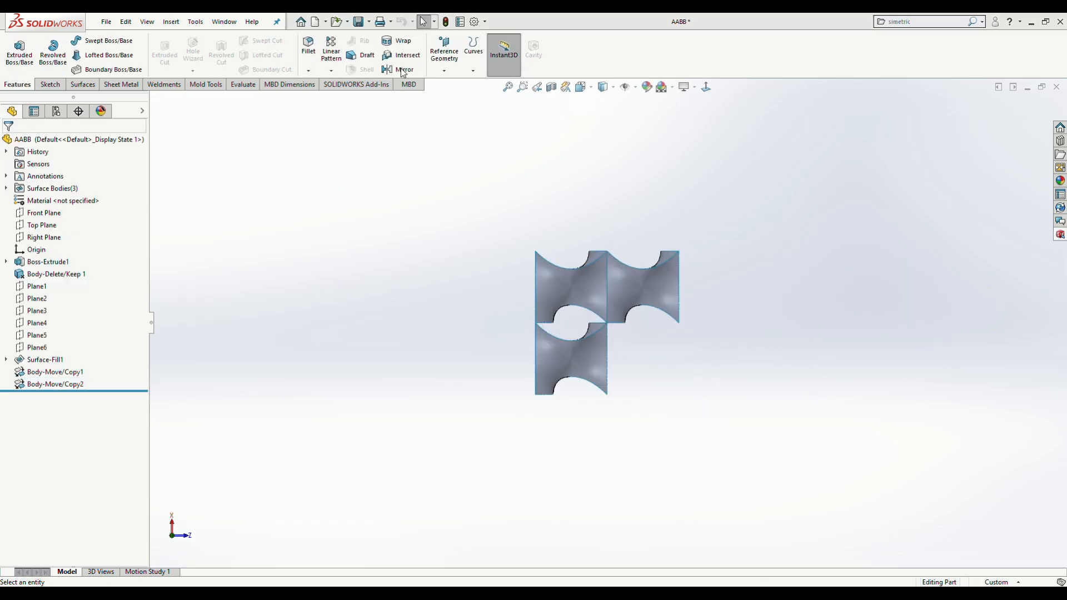
- Mirror the surface body copied along X about the Front Plane
click(402, 69)
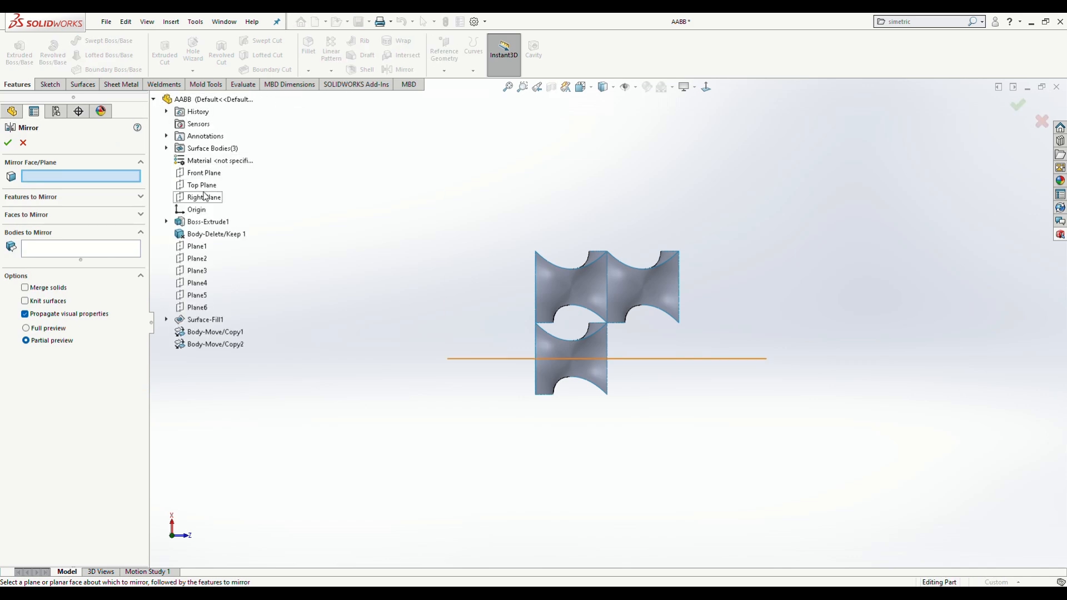
click(203, 176)
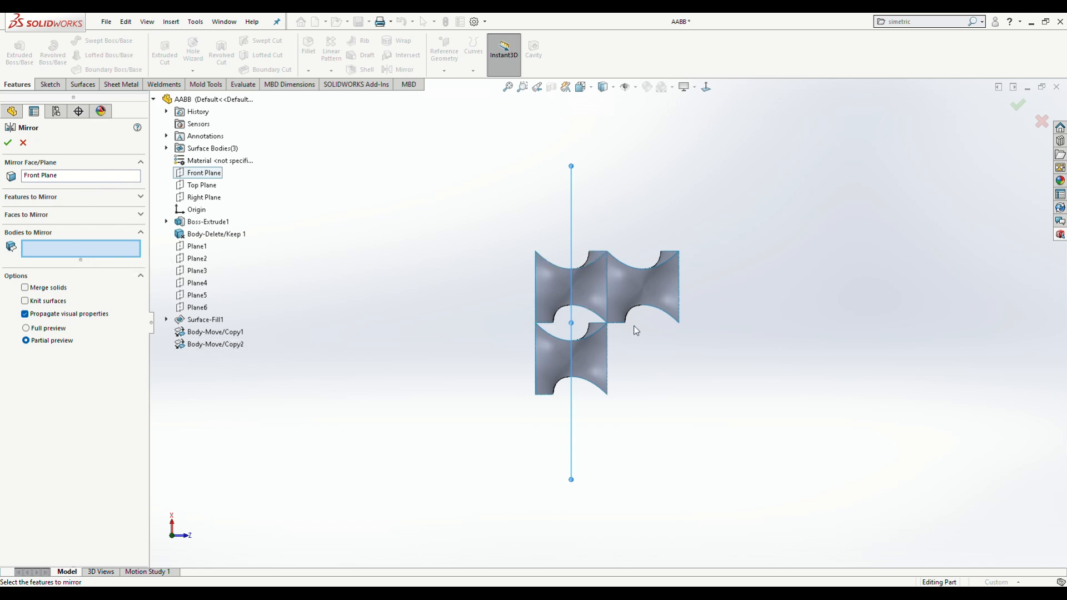
click(559, 288)
middle_drag(479, 290, 469, 338)
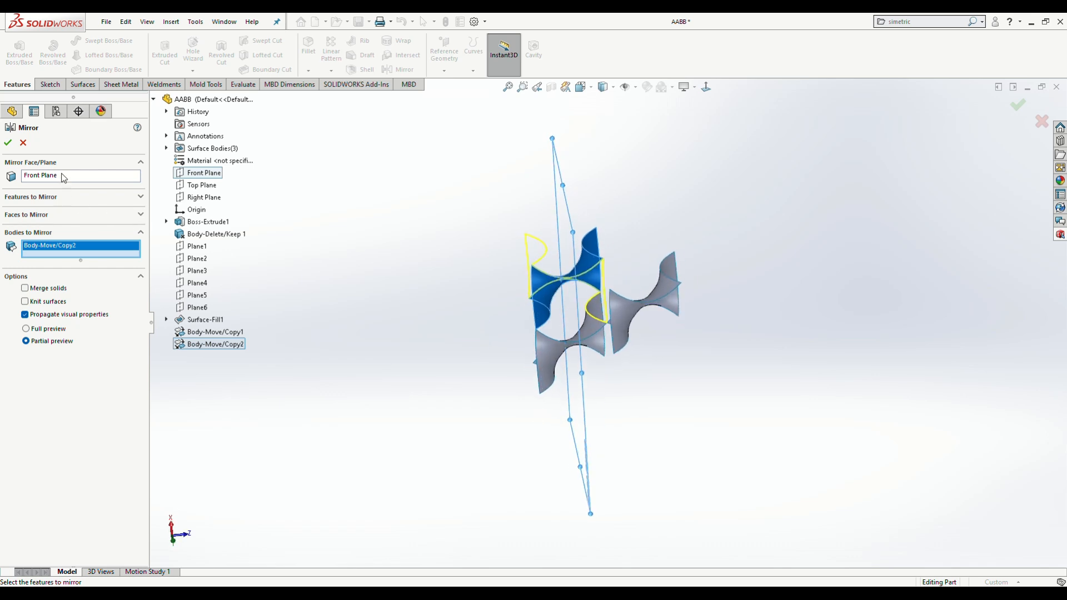
click(8, 144)
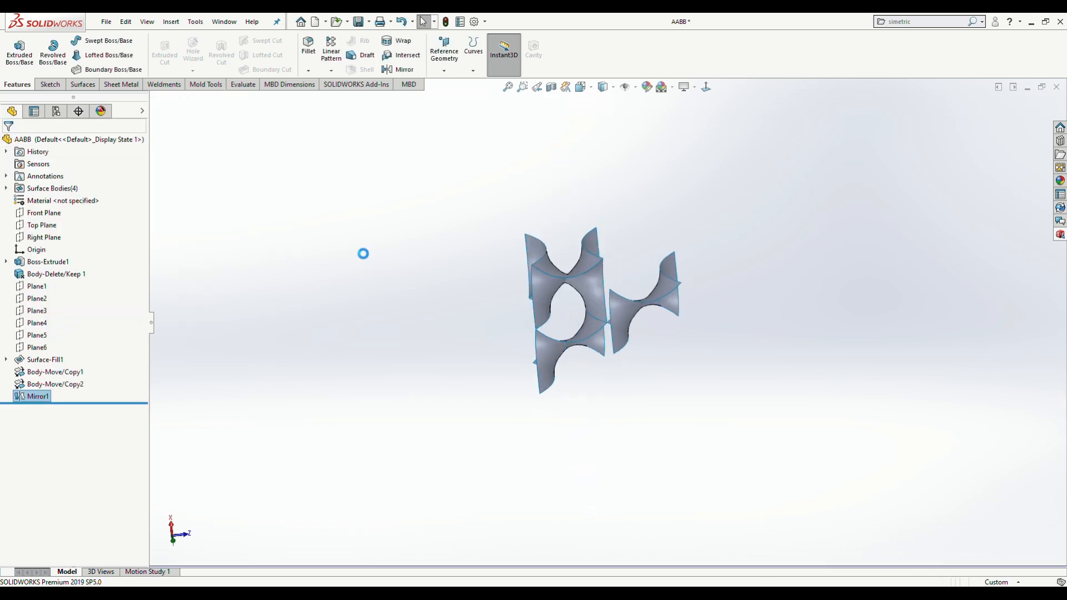
- Create one copy of the mirrored surface body translated -10 mm in X, 10 mm in Y and 10 mm in Z
scroll(472, 34, up, 4)
click(172, 23)
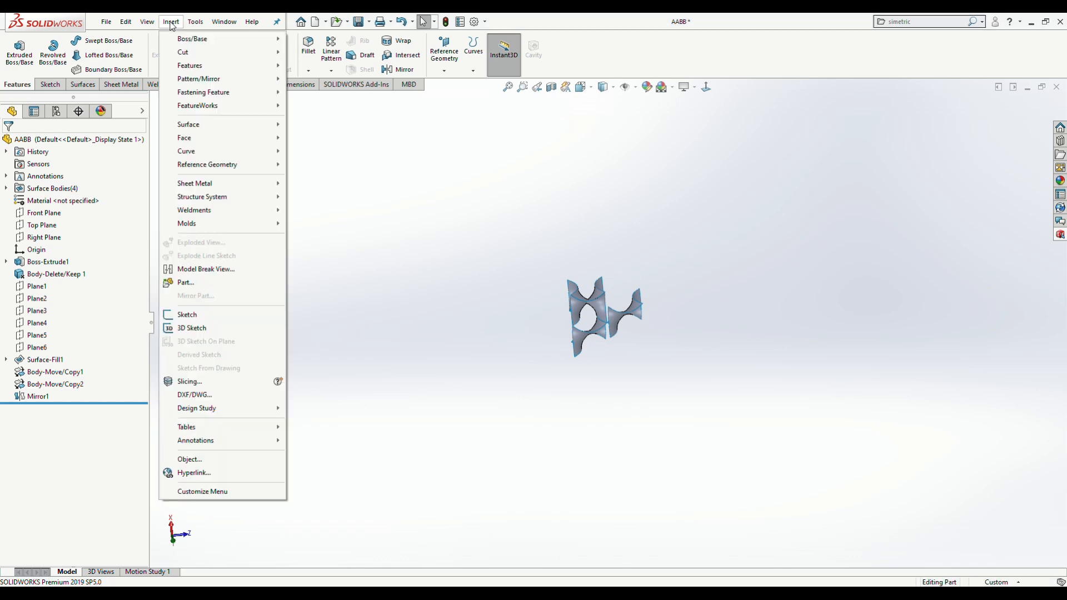
mouse_move(245, 66)
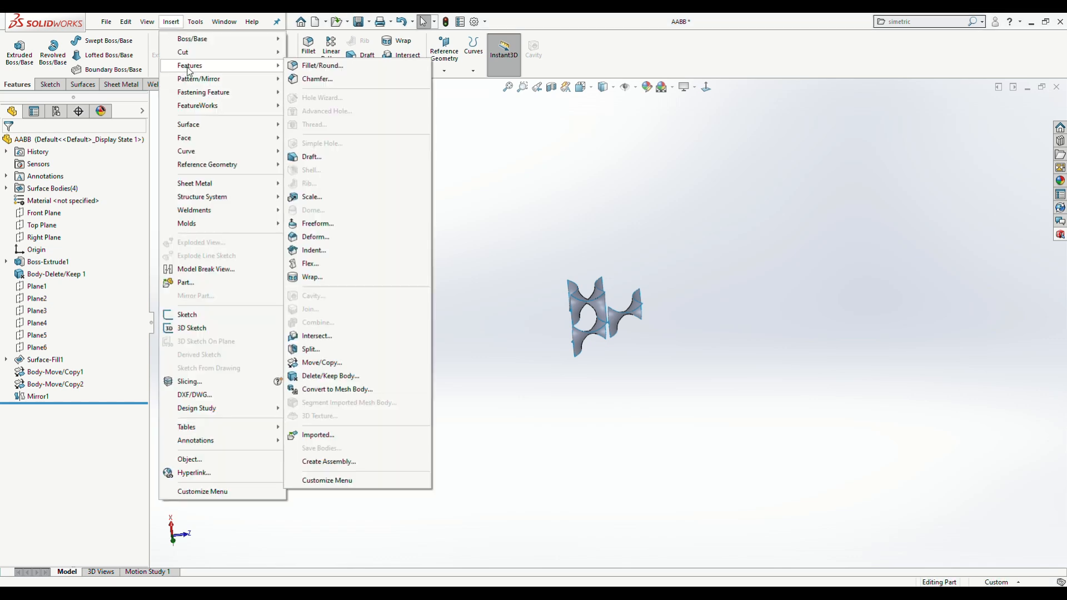
click(305, 368)
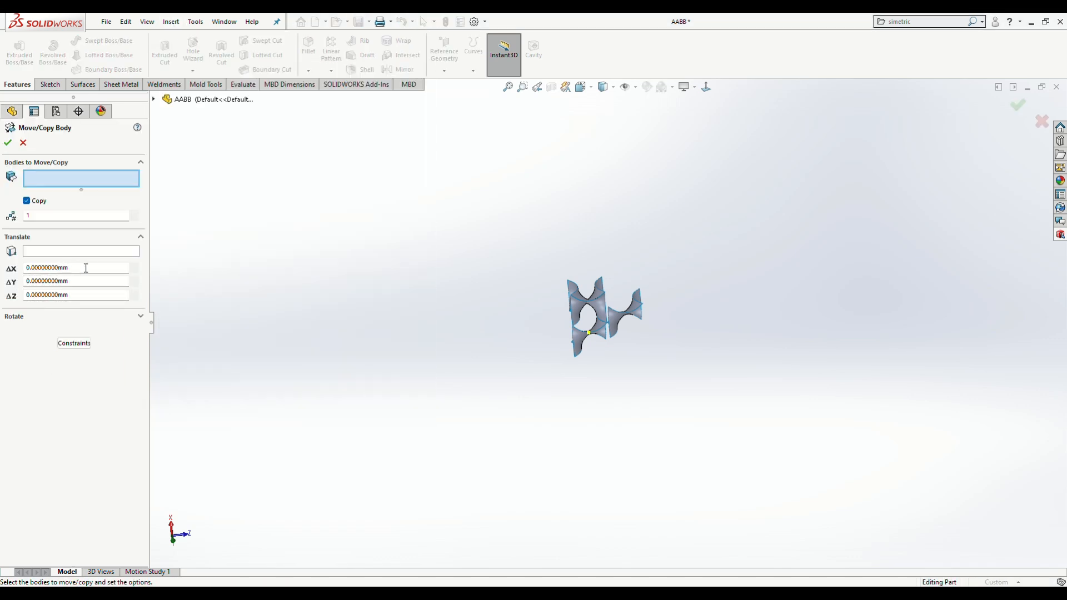
click(93, 268)
text(-10)
key(Tab)
text(10)
key(Tab)
text(10)
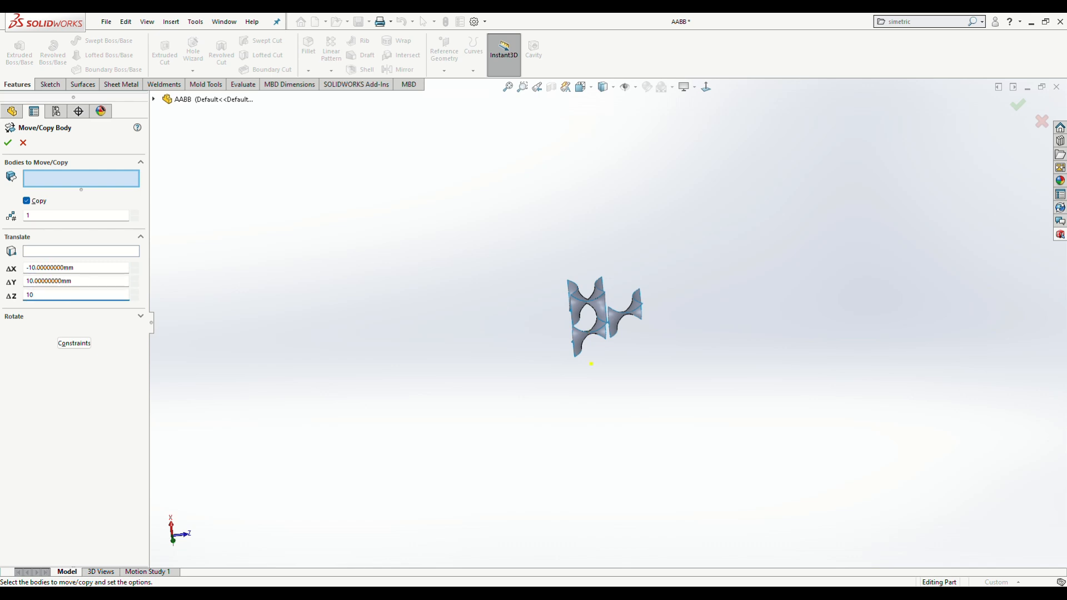
click(66, 179)
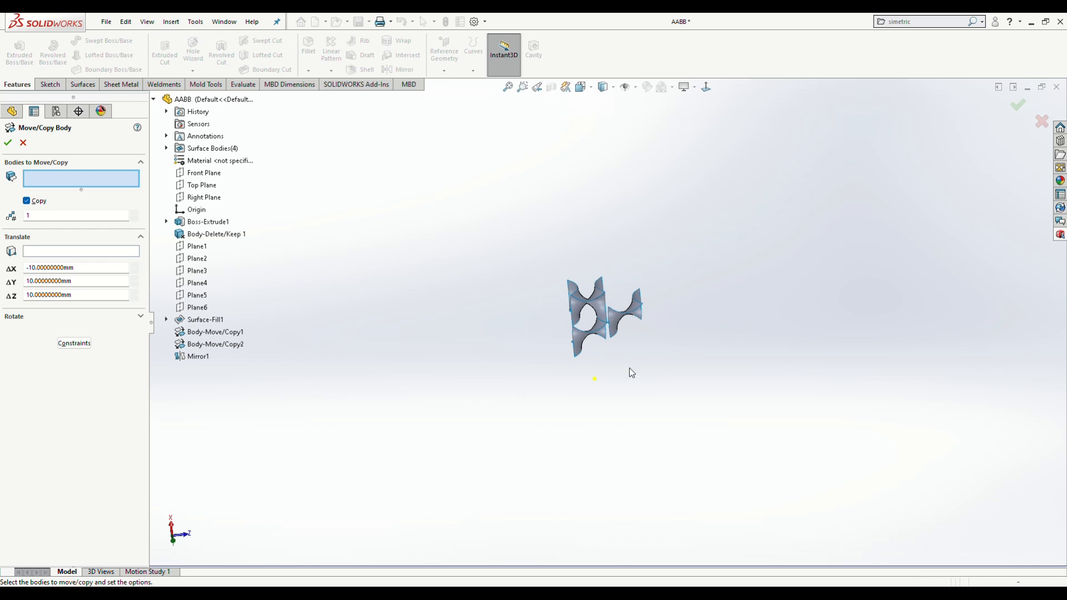
scroll(611, 332, down, 3)
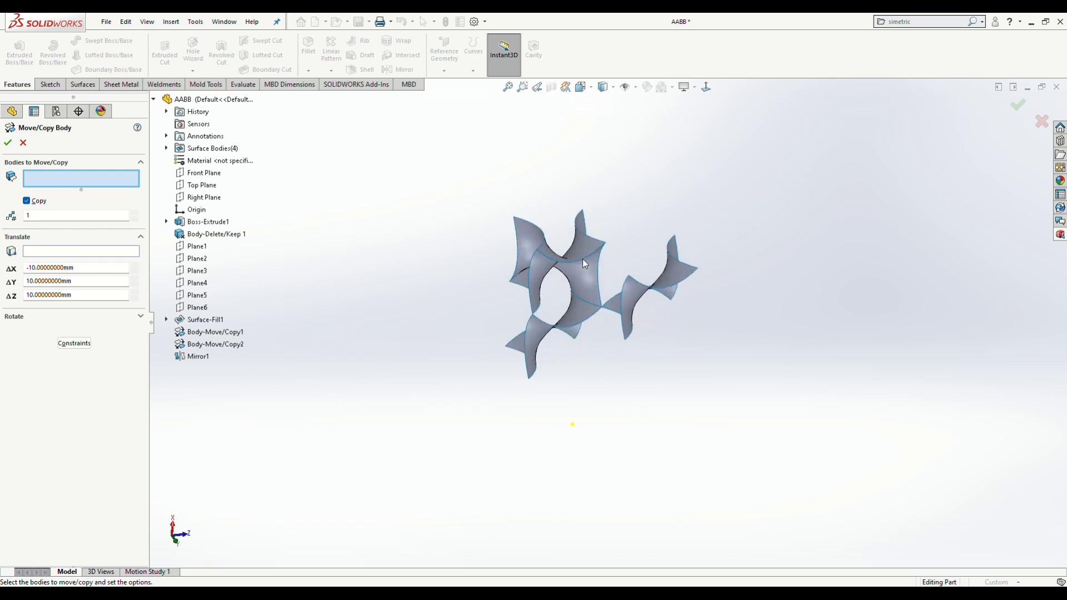
click(523, 249)
click(7, 142)
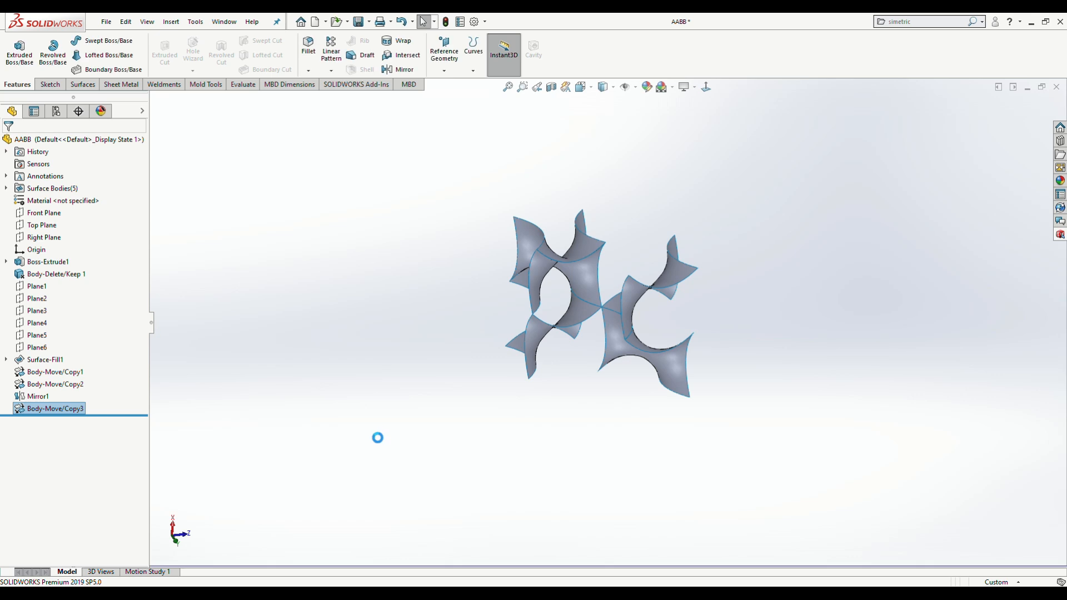
- Delete the surface body created by the first mirror, keeping its translated copy
middle_drag(368, 381, 363, 312)
click(364, 311)
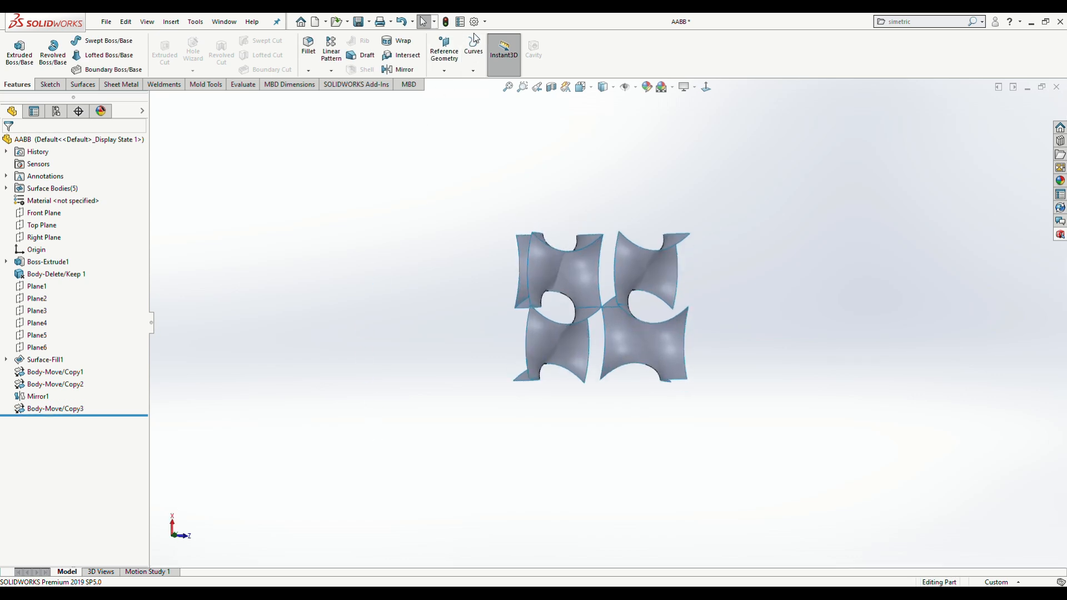
click(171, 21)
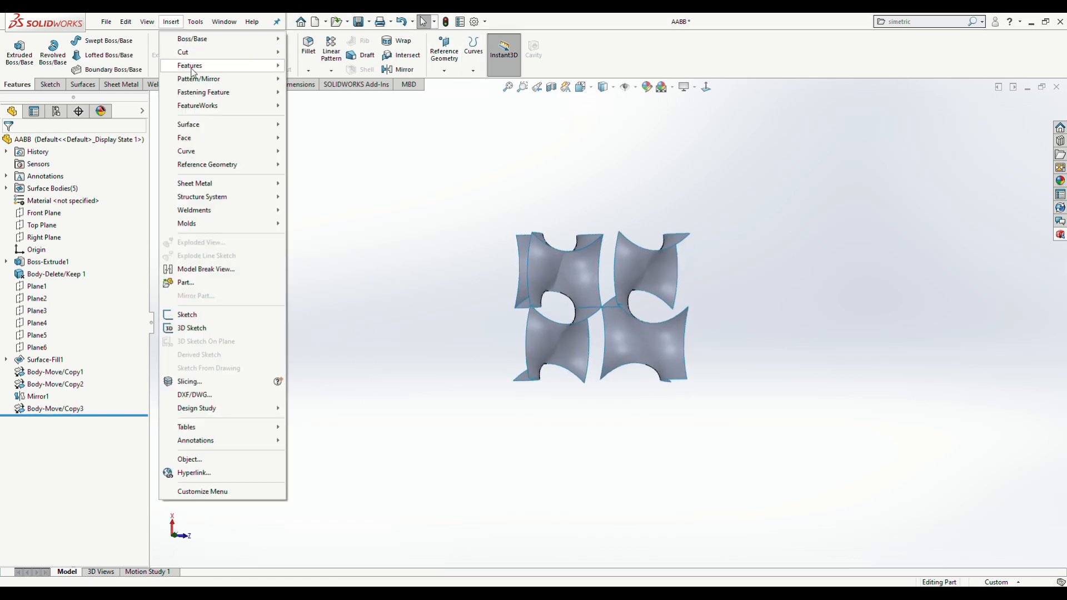
mouse_move(192, 66)
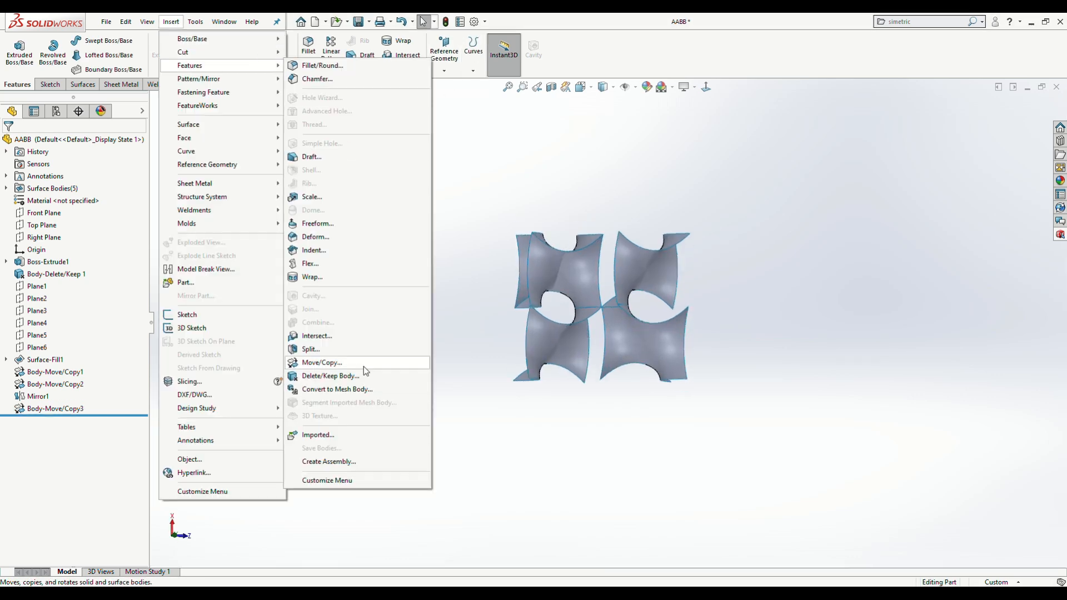
click(332, 376)
middle_drag(517, 390, 484, 424)
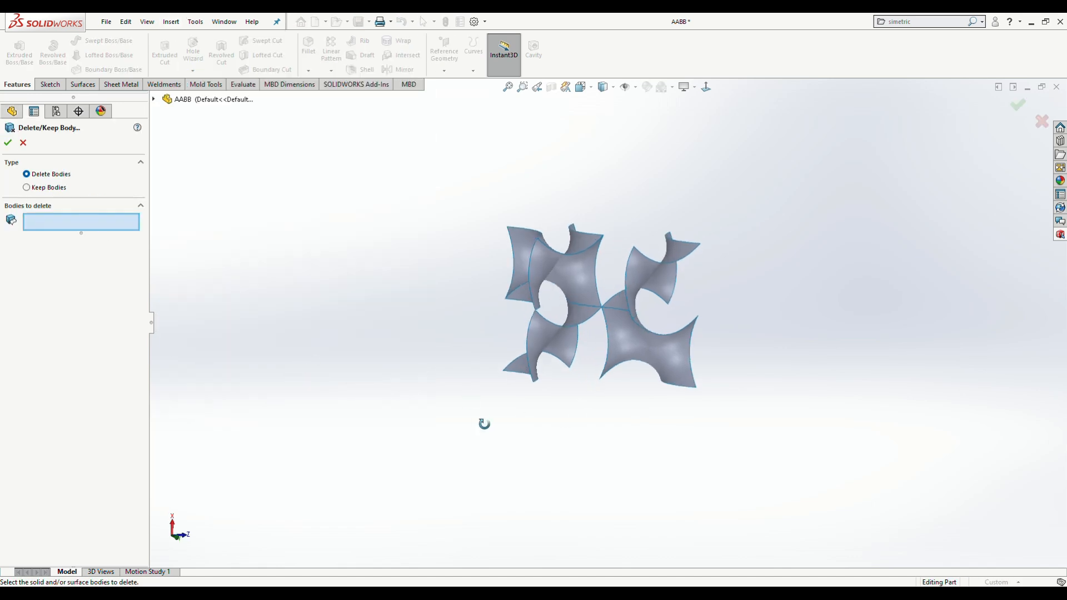
click(515, 243)
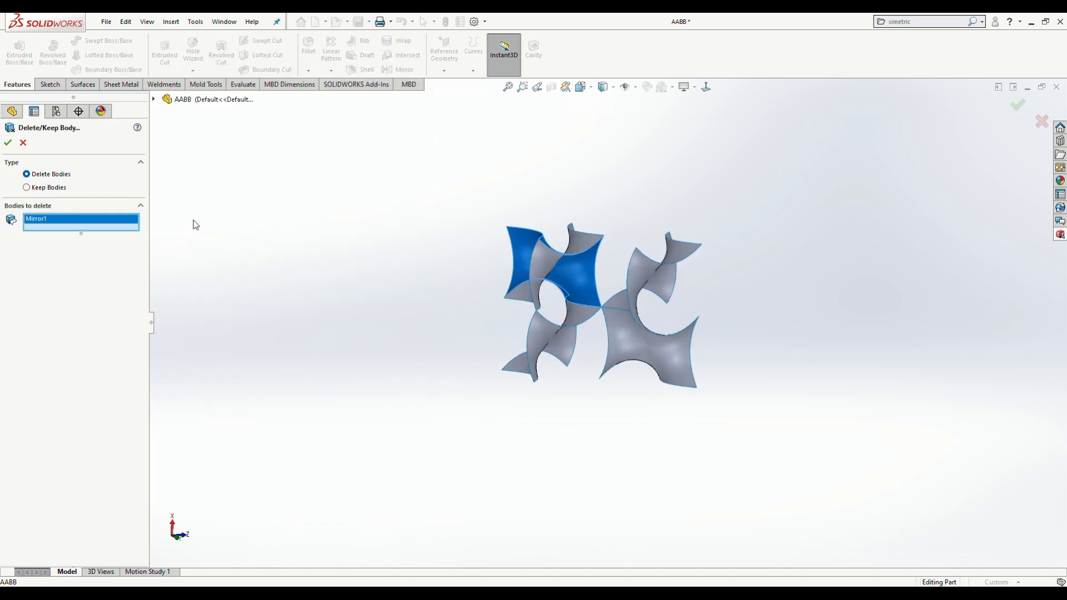
click(24, 140)
- Create a vertical reference plane through the curved surface edge where the bodies meet at the centre of the structure
middle_drag(315, 395, 305, 367)
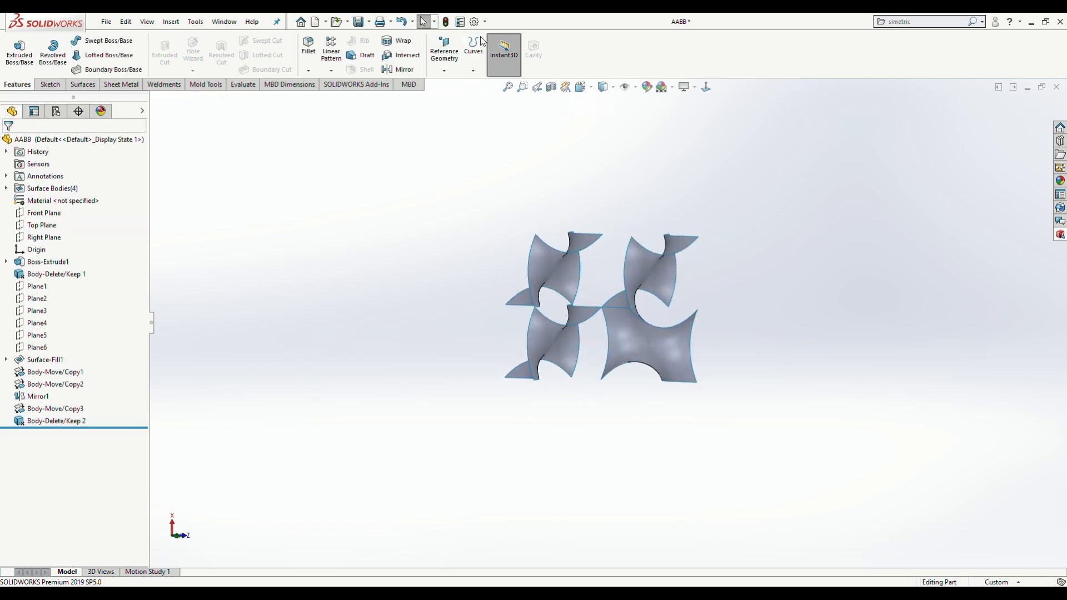
click(445, 61)
click(450, 88)
scroll(611, 336, down, 3)
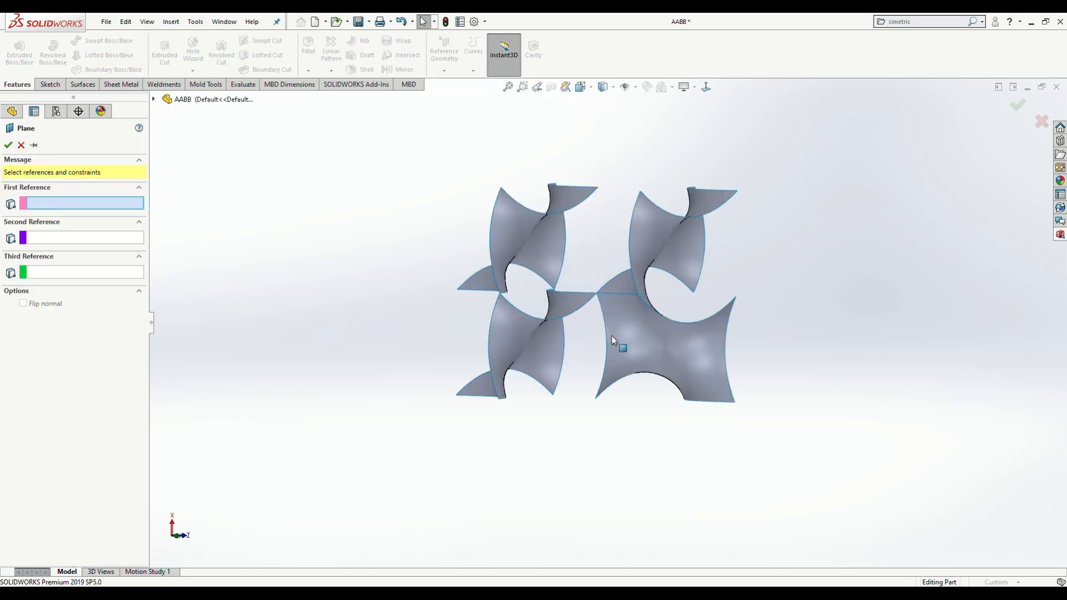
click(594, 293)
middle_drag(527, 312, 503, 363)
click(8, 145)
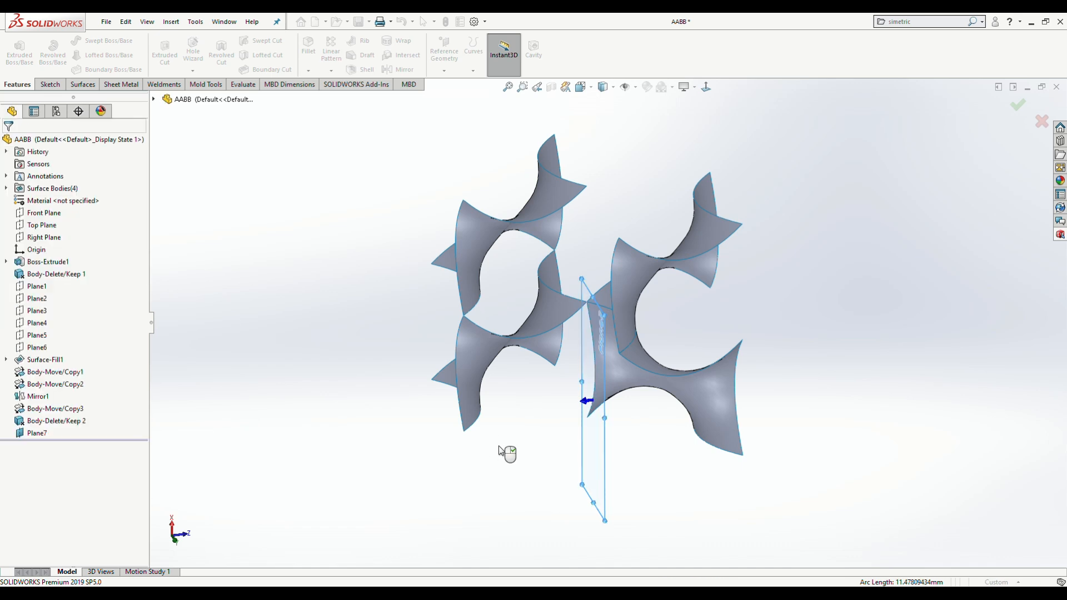
- Create a horizontal reference plane from the curved edge between the upper and lower surfaces, removing Plane7 from the references
middle_drag(504, 451, 479, 107)
click(445, 68)
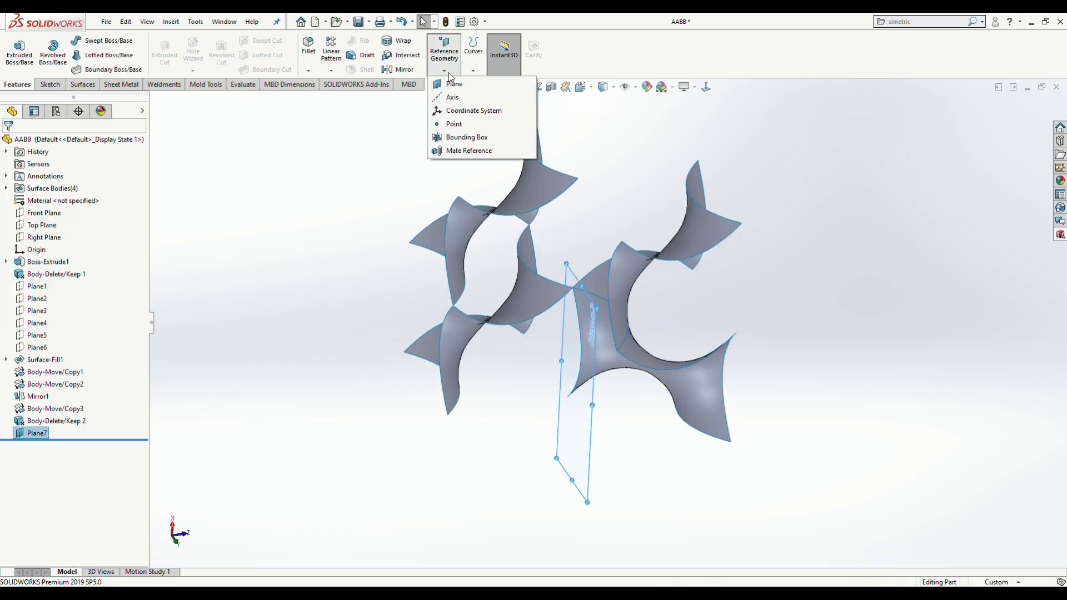
click(449, 84)
middle_drag(636, 374, 581, 302)
click(582, 301)
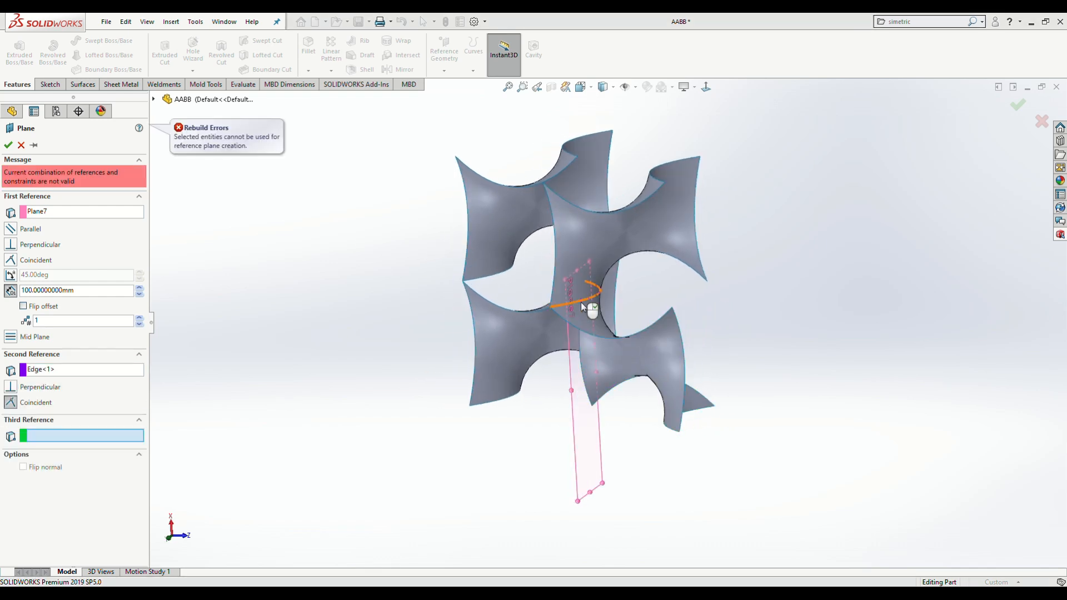
click(48, 212)
key(Delete)
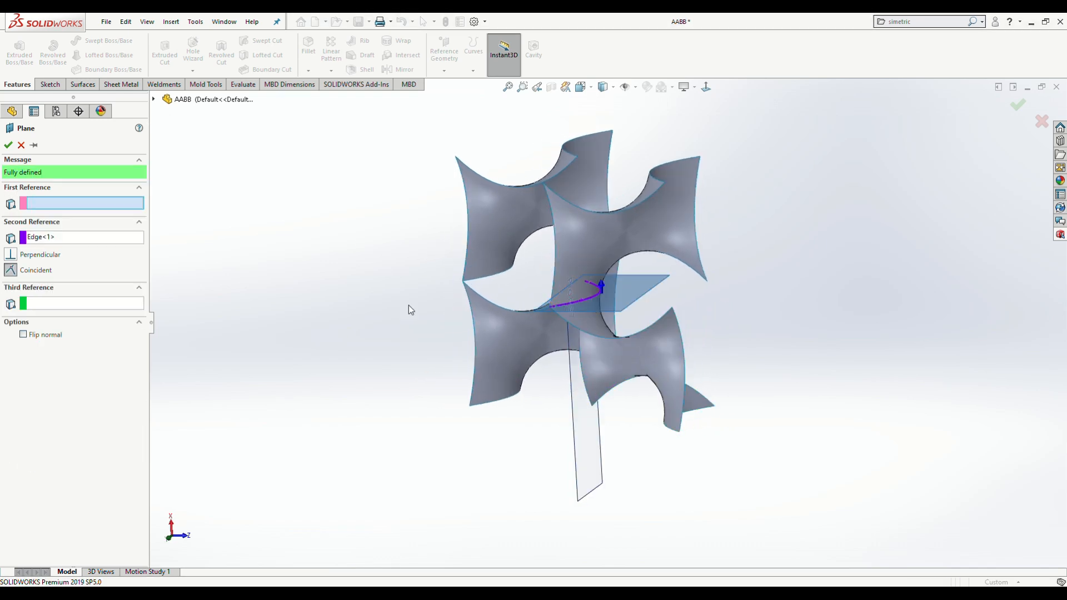
middle_drag(545, 359, 576, 367)
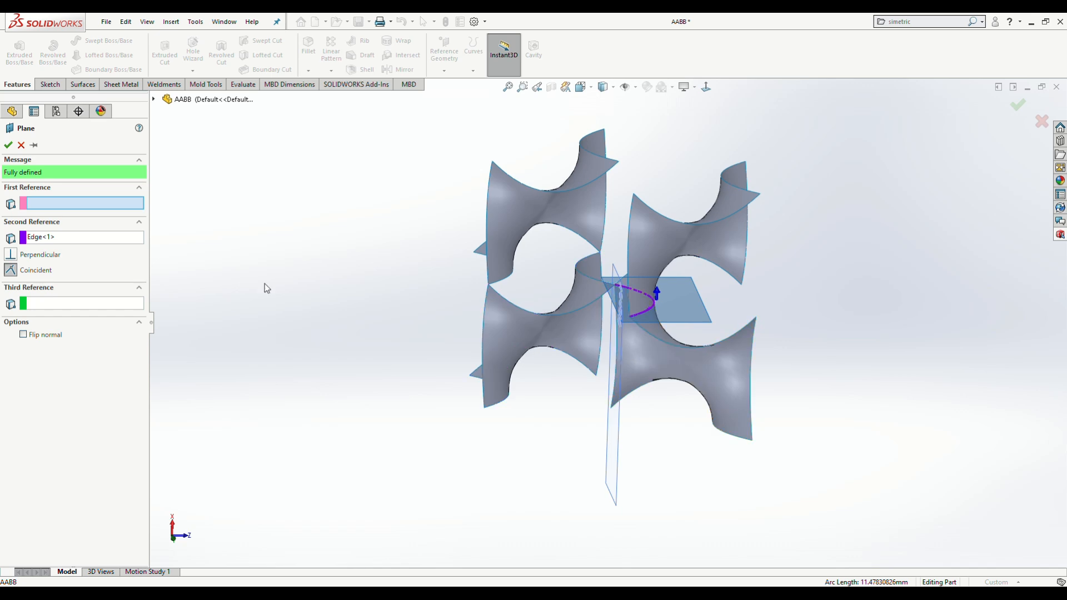
click(8, 144)
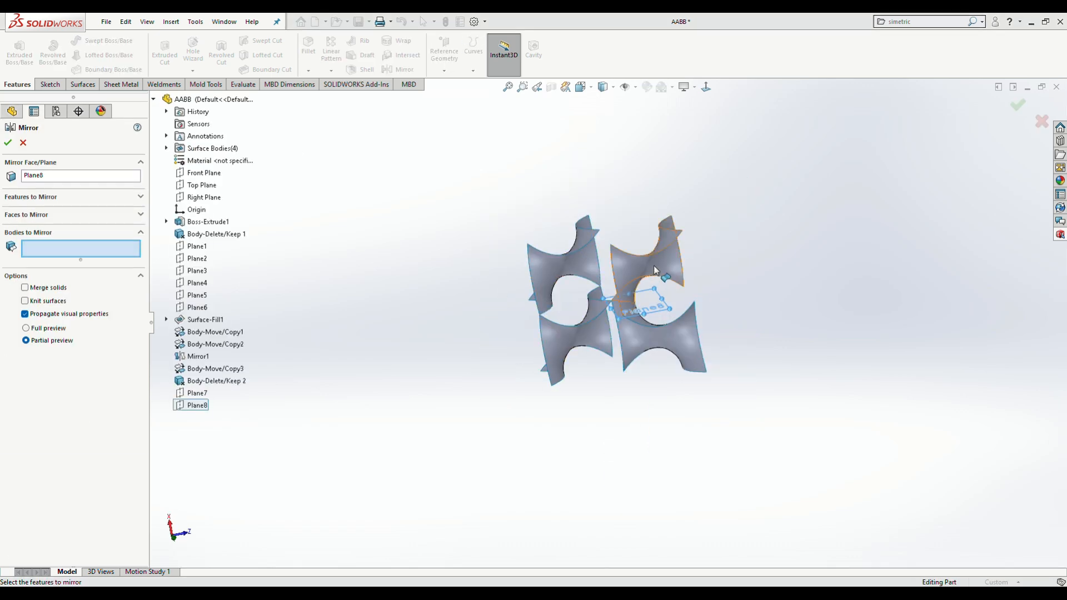
- Mirror the surface body directly above Plane8 about that plane
click(654, 266)
middle_drag(479, 292, 498, 350)
click(8, 143)
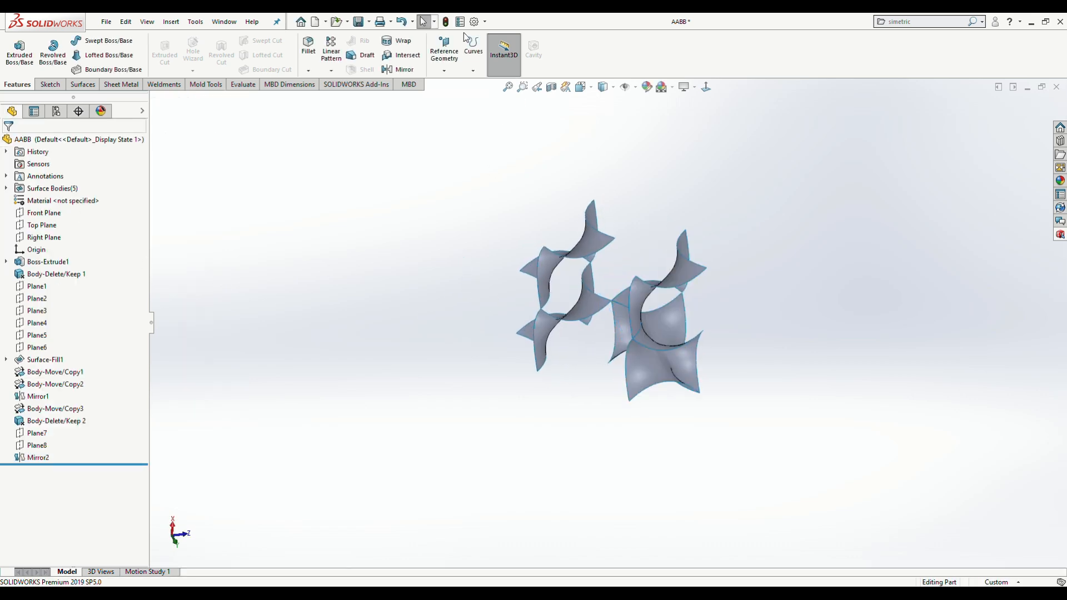
- Create one copy of the newly mirrored surface body translated -10 mm along Z
click(171, 22)
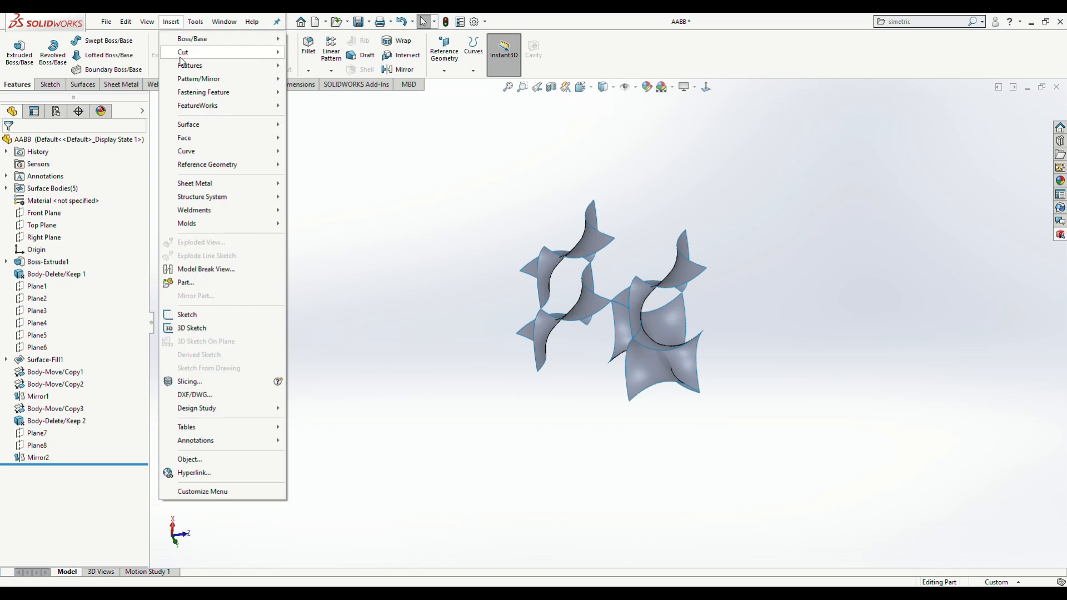
mouse_move(191, 66)
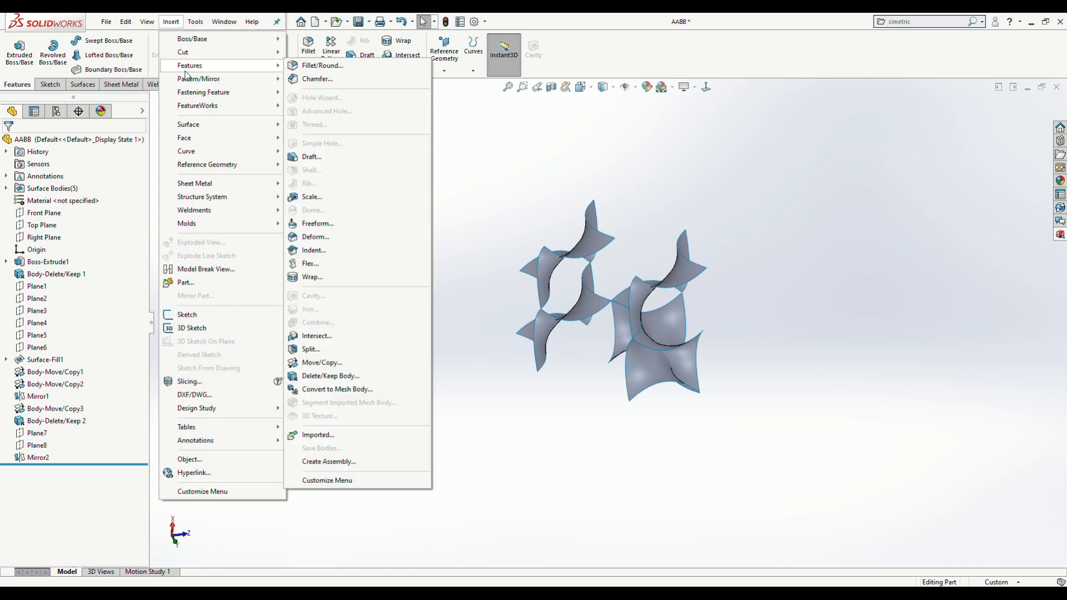
click(335, 365)
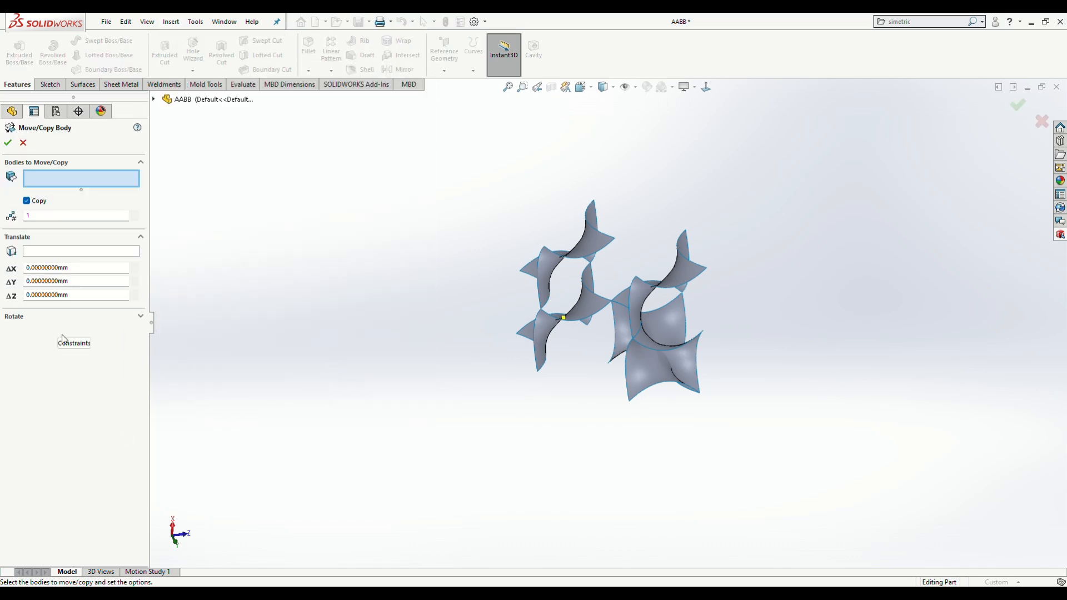
click(80, 297)
text(-1)
click(678, 326)
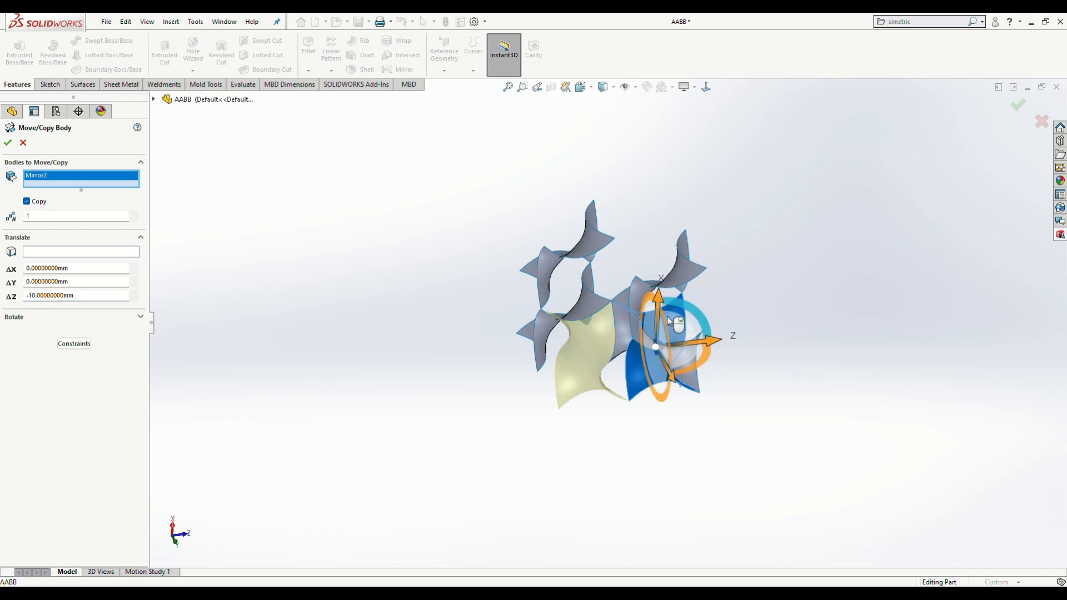
middle_drag(366, 333, 199, 229)
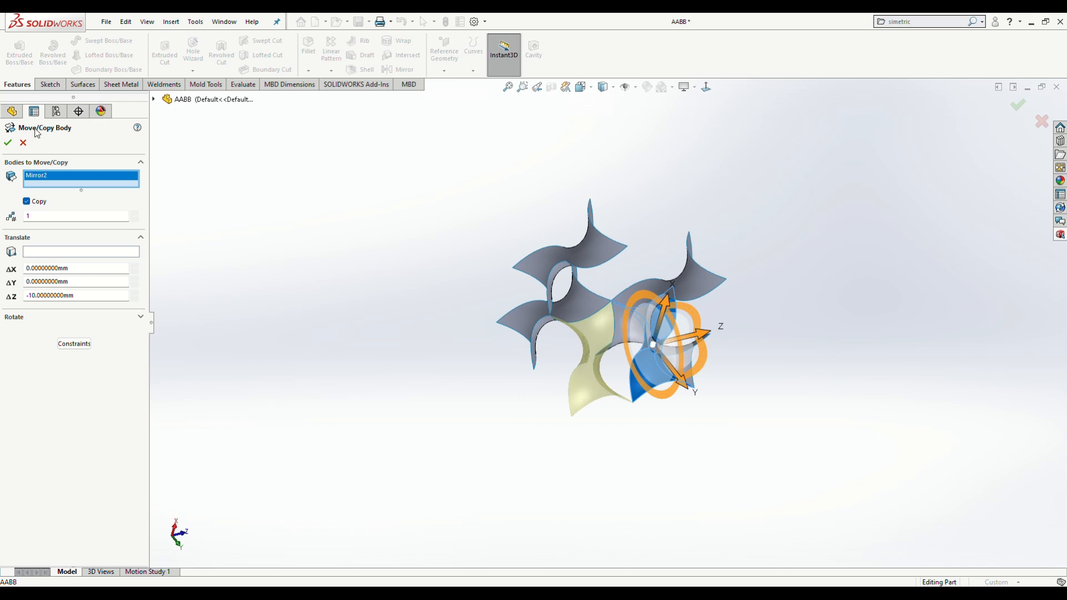
click(7, 142)
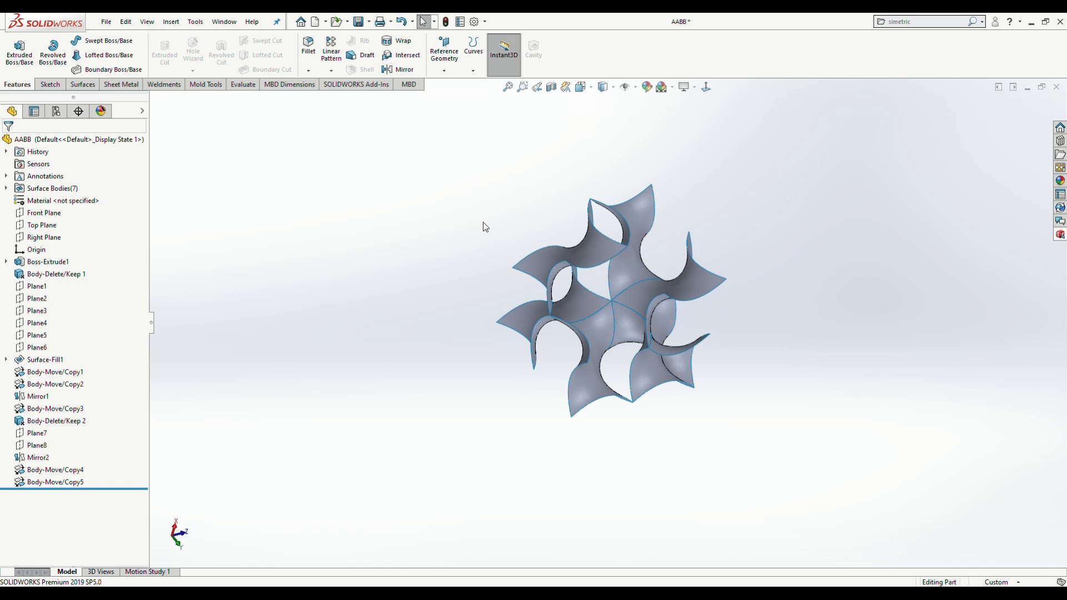
- Mirror the Body-Move/Copy5 surface body about Plane8
middle_drag(483, 223, 506, 223)
click(401, 69)
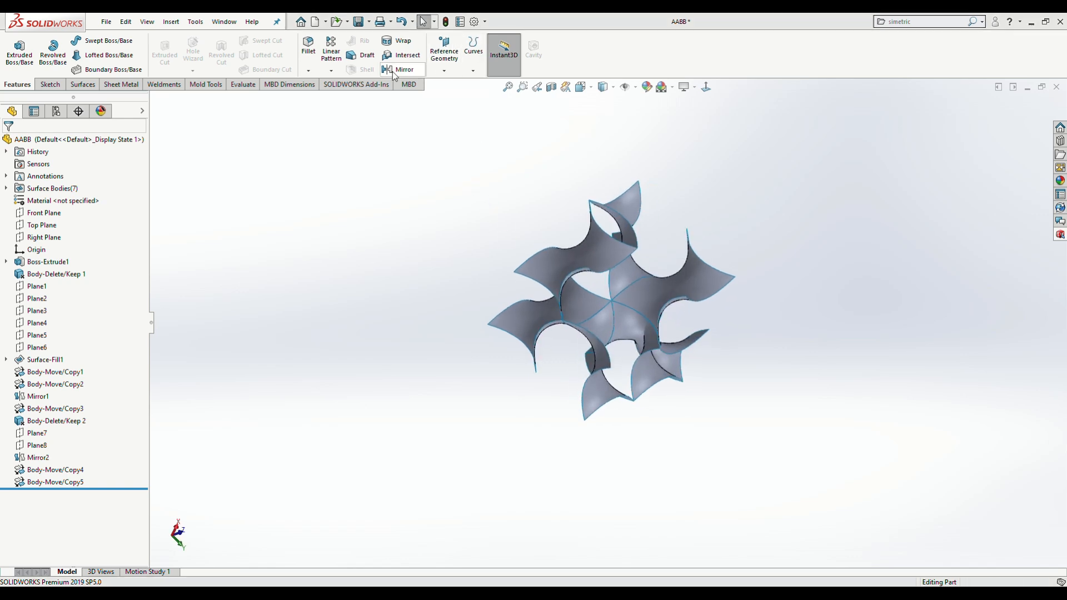
click(168, 100)
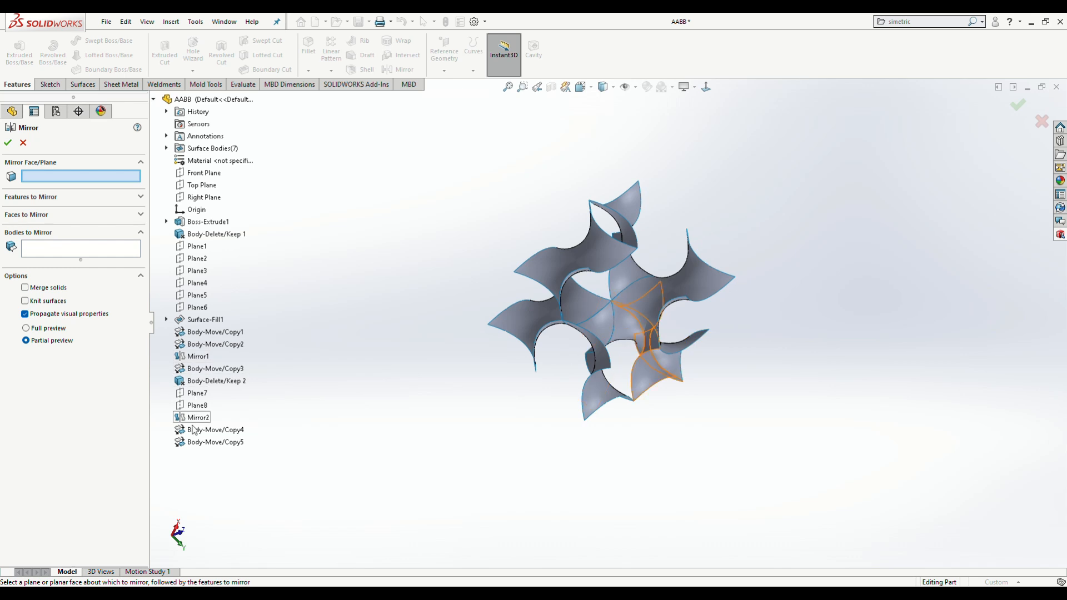
click(195, 405)
middle_drag(494, 388, 465, 356)
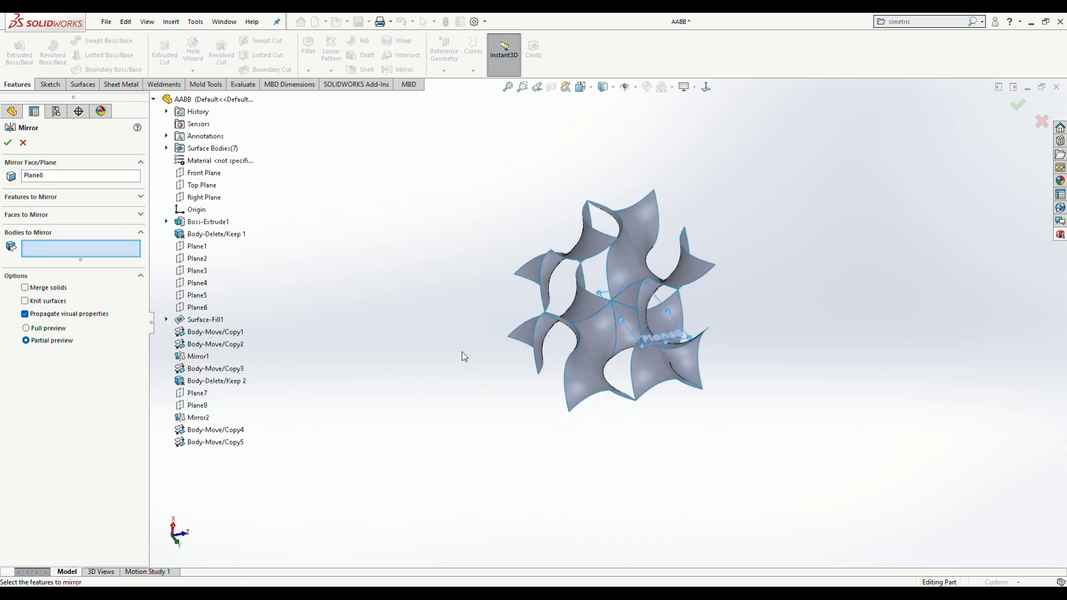
click(638, 236)
mouse_move(399, 309)
middle_down()
mouse_move(418, 320)
mouse_move(401, 305)
middle_up()
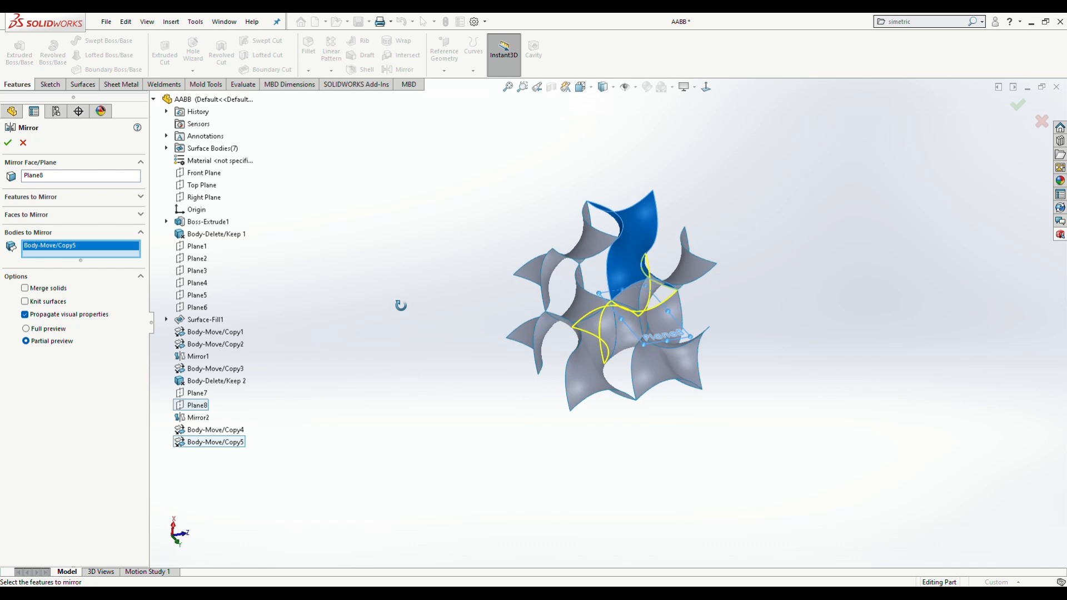
key(Return)
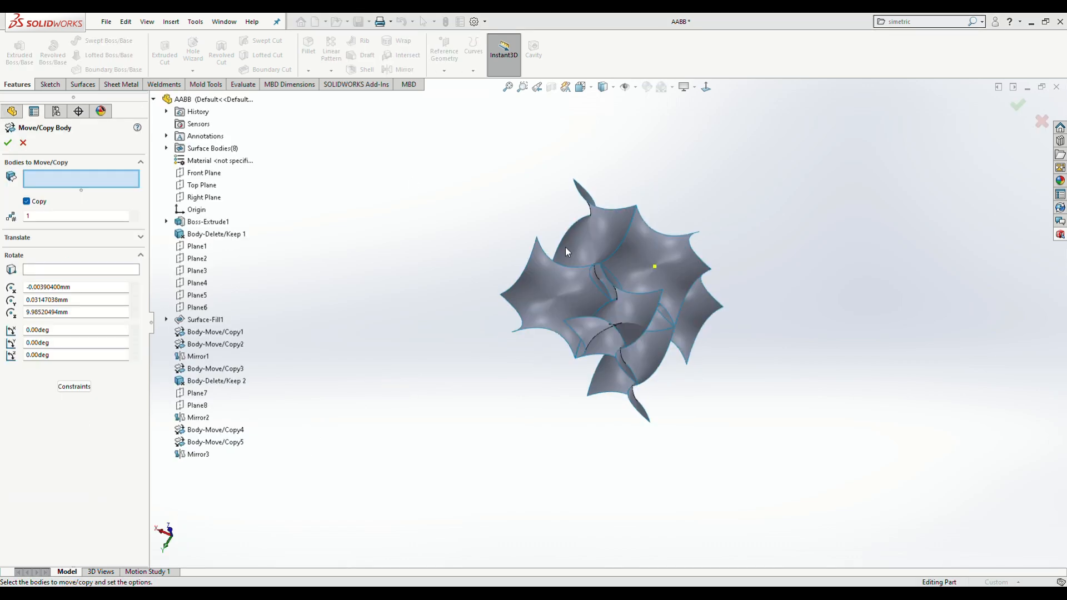
- Select the Mirror3 body for copying and set its rotation origin to X -0.01631341, Y -0.00320648 and Z 9.99713778 mm
click(695, 273)
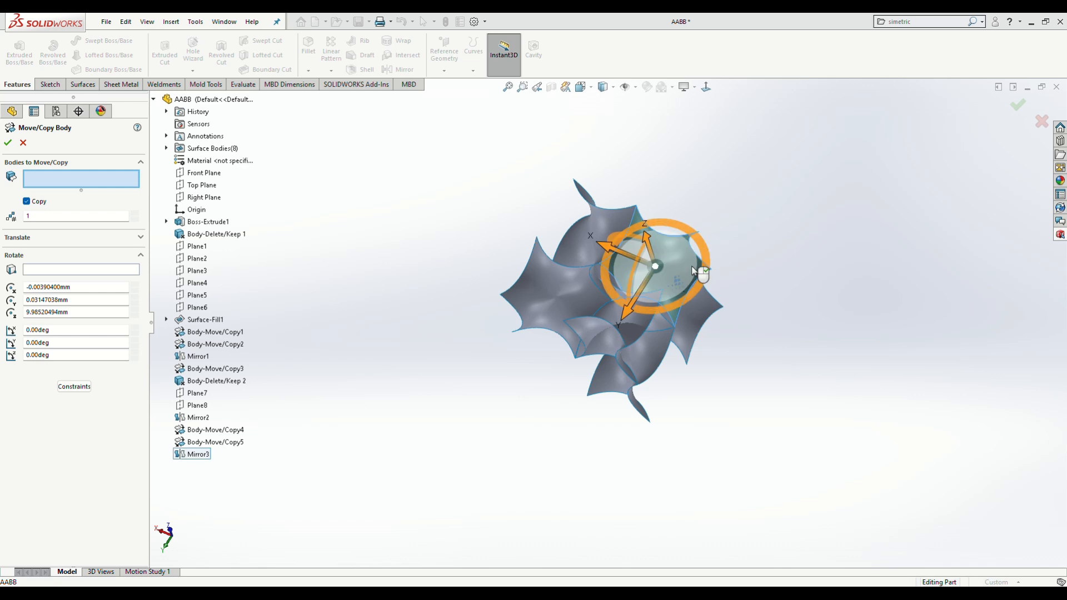
click(82, 288)
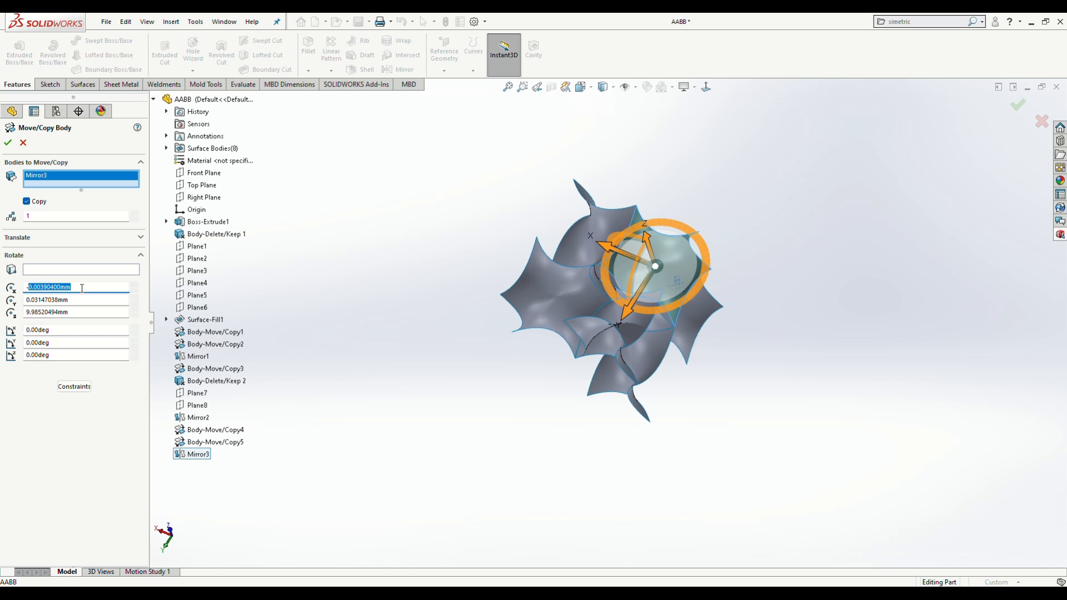
key(BackSpace)
key(Tab)
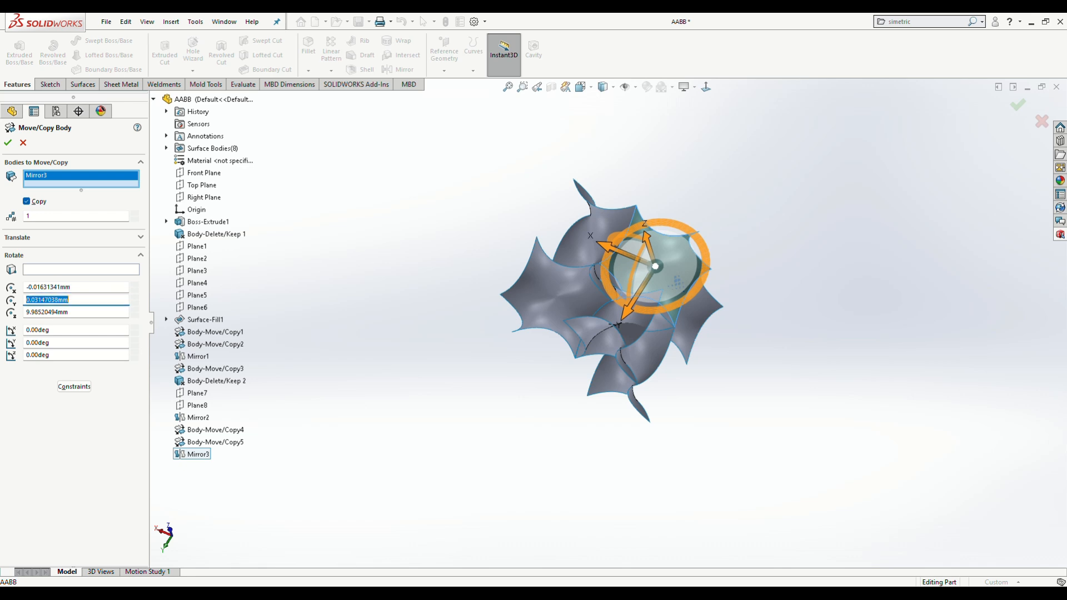
text(-0.00)
key(Tab)
text(9)
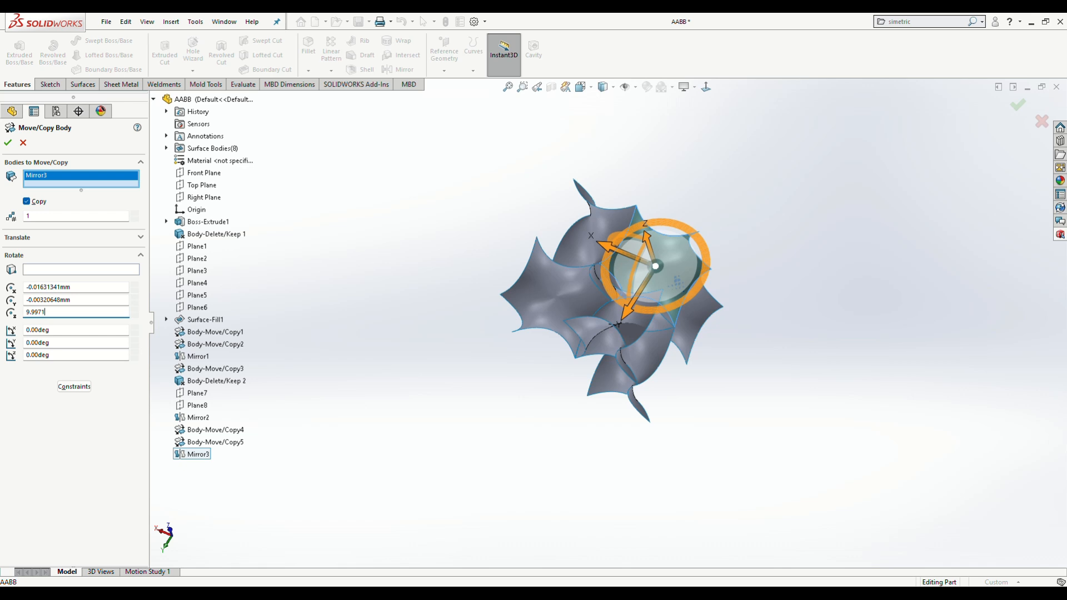
text(.99713778)
- Set the copy's rotation to 180 degrees about Y and create the rotated body
key(Tab)
key(Tab)
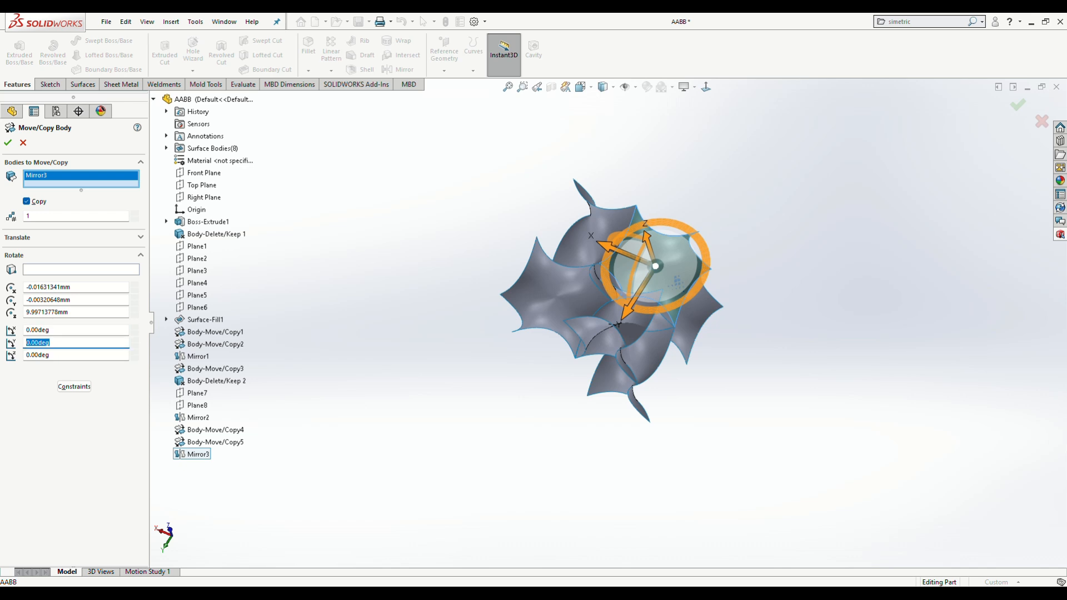
text(180)
key(Tab)
key(Return)
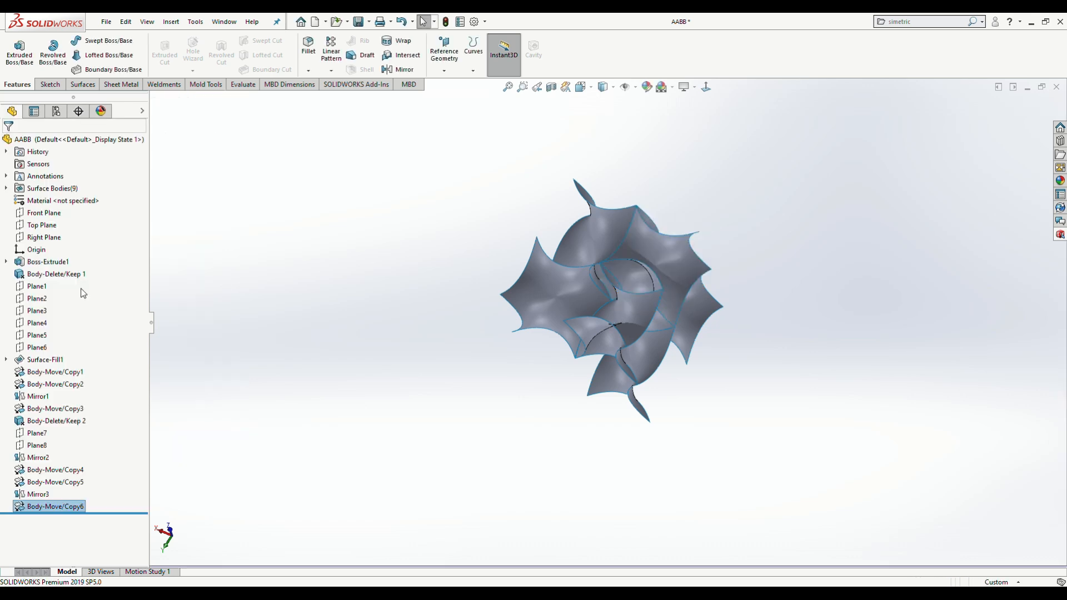
- Create one copy of the Body-Move/Copy6 surface body translated 10 mm in X, 10 mm in Y and -10 mm in Z
middle_drag(472, 403, 385, 398)
key(Return)
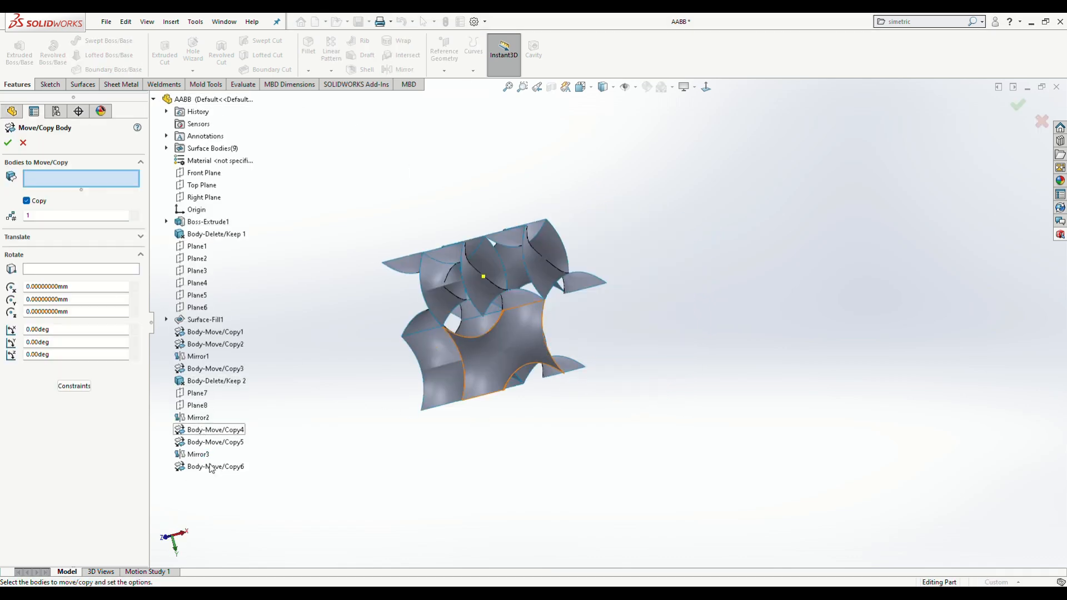
middle_drag(384, 415, 334, 294)
click(418, 320)
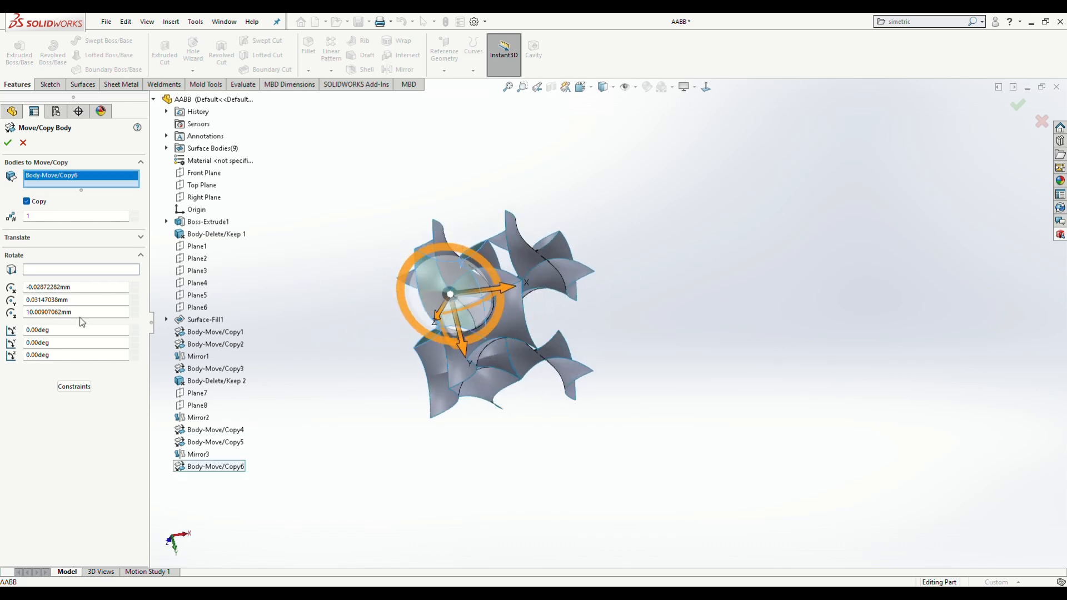
click(141, 257)
click(140, 237)
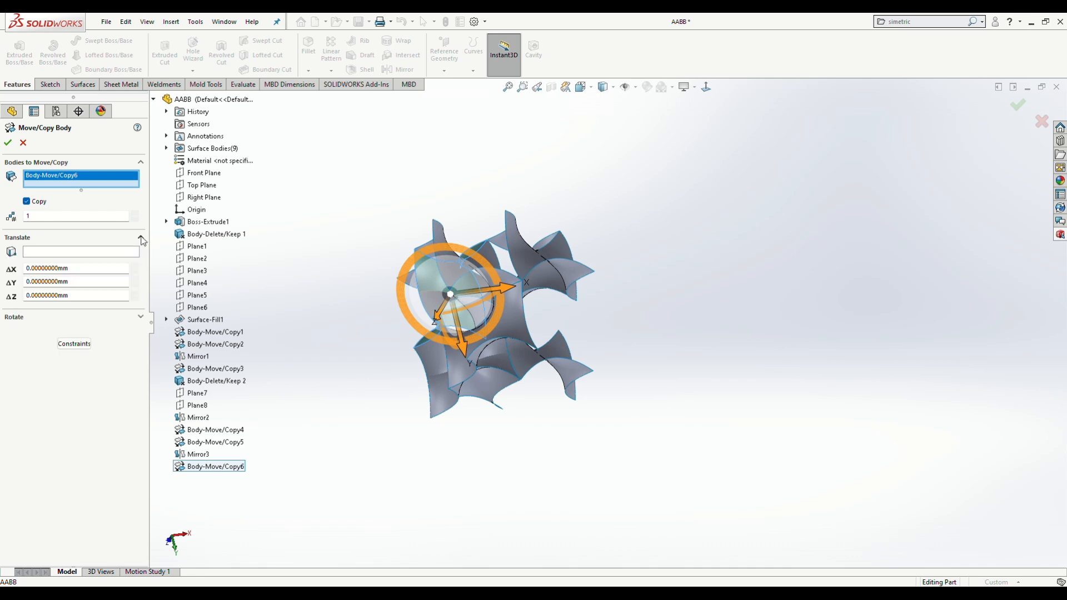
click(107, 270)
text(10)
key(Tab)
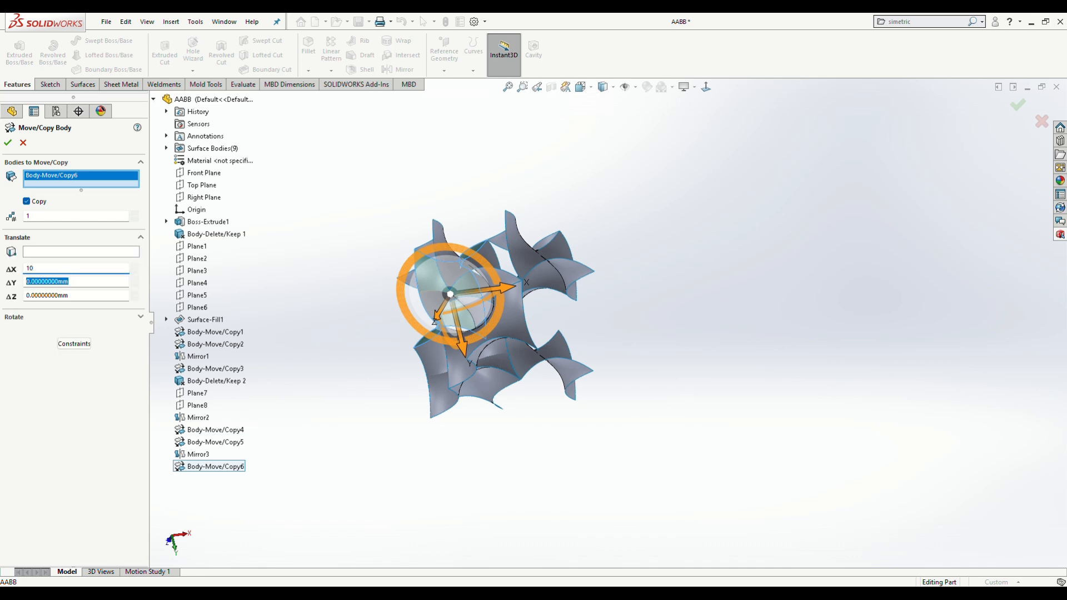
text(10)
key(Tab)
text(-1)
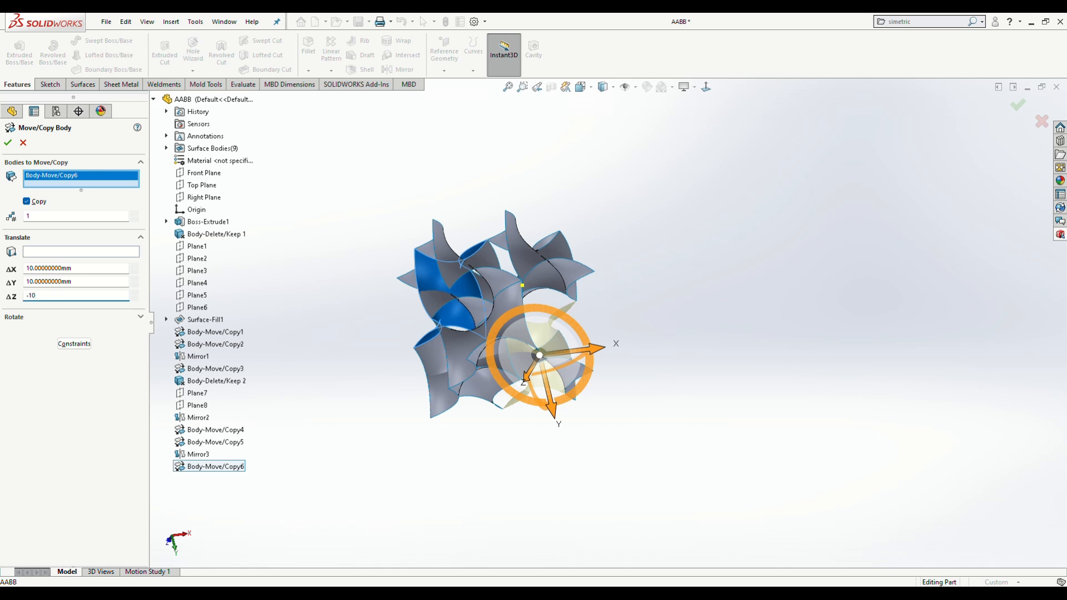
key(Return)
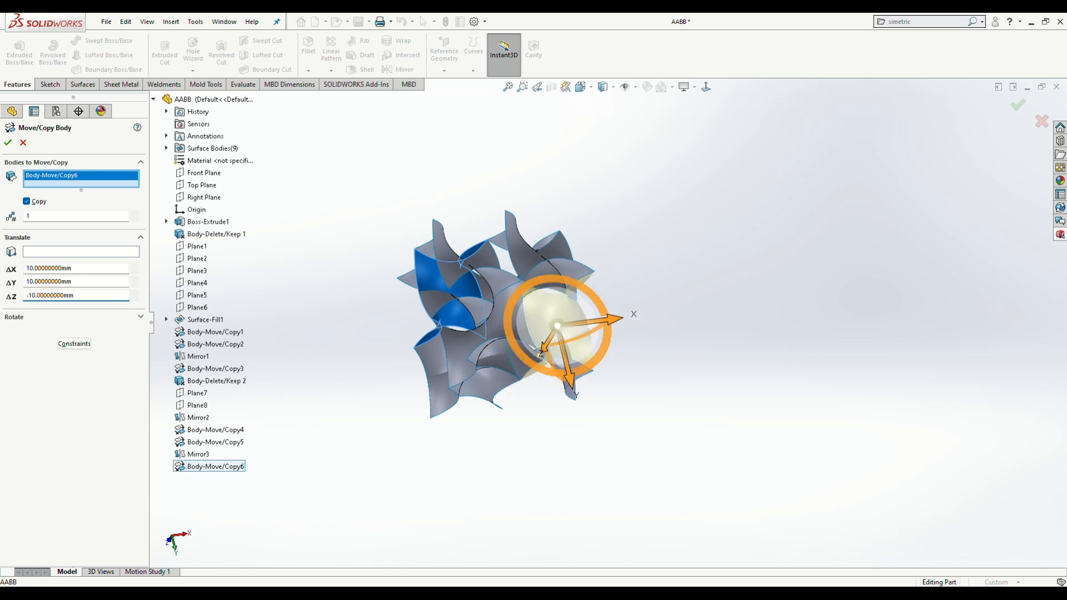
click(8, 142)
click(759, 402)
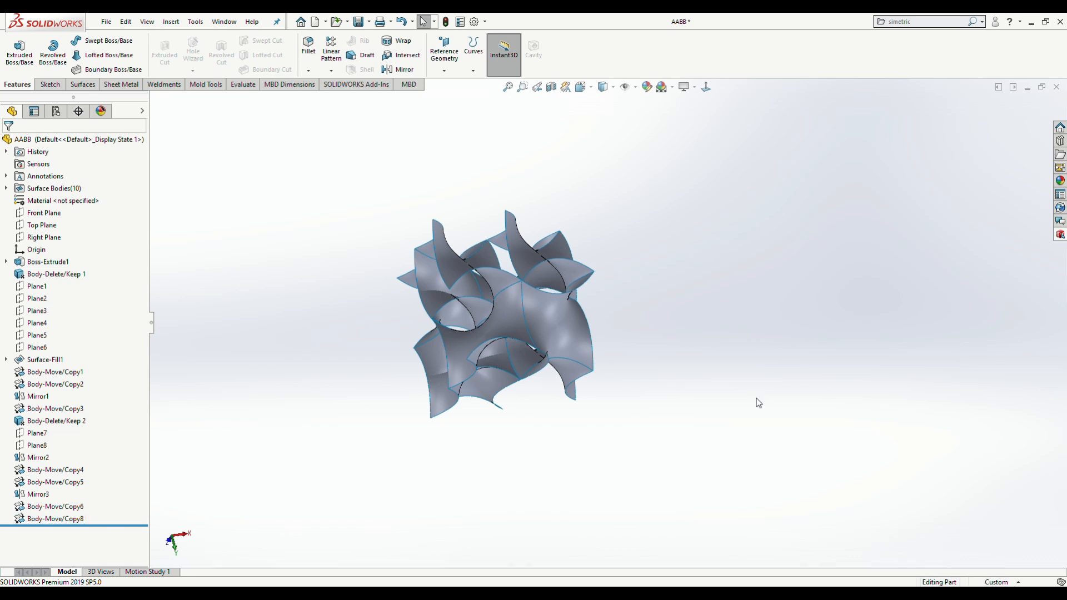
- Select the Body-Move/Copy2 body for copying and set its rotation origin to X 9.99667358, Y 0.03188153 and Z 0.02715552 mm
middle_drag(624, 405, 723, 412)
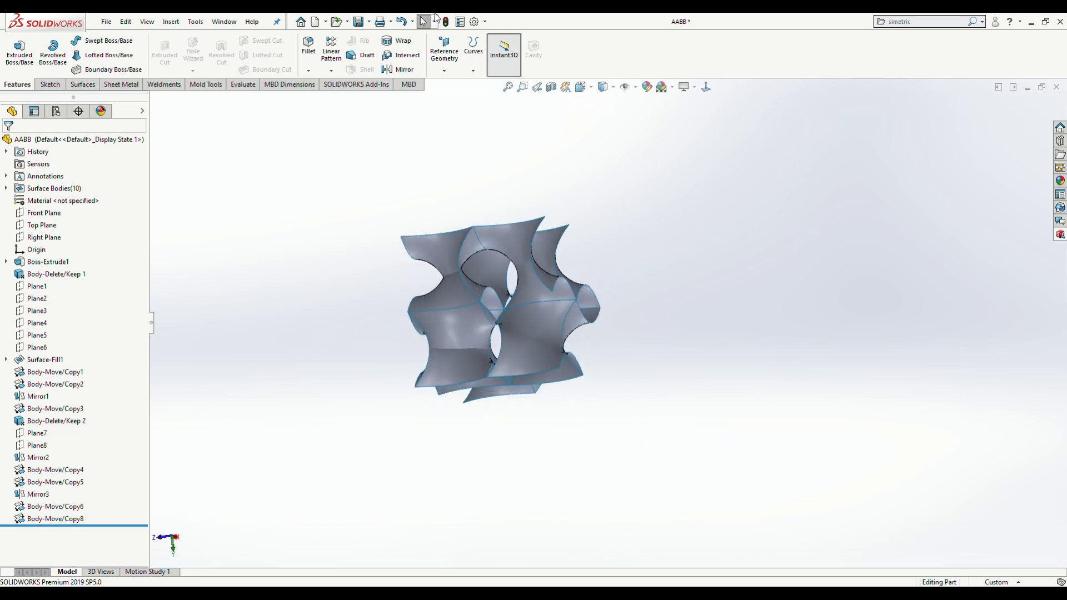
key(Return)
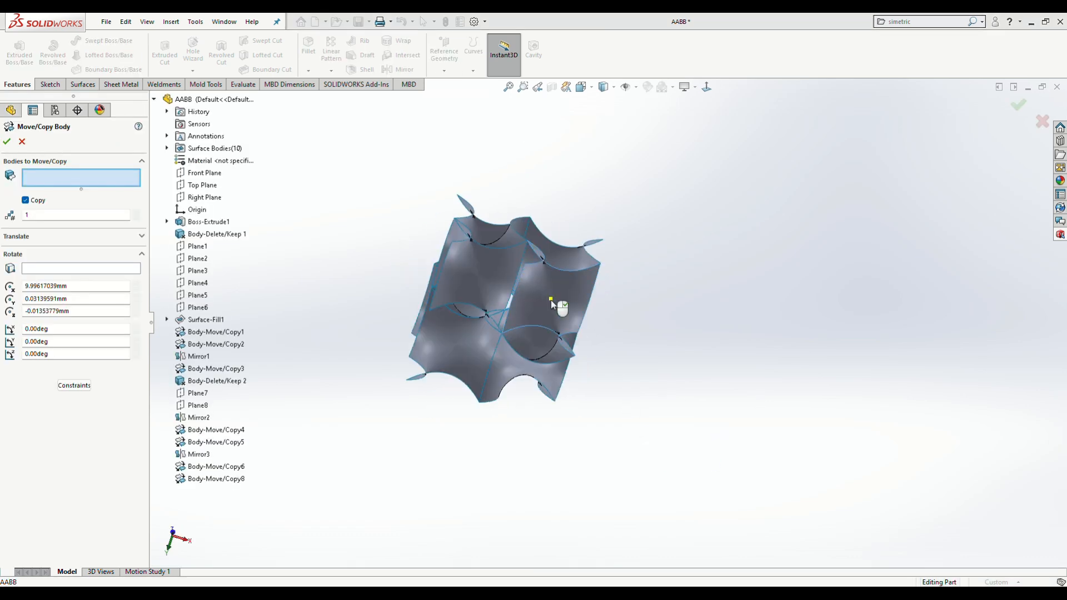
click(561, 306)
click(88, 289)
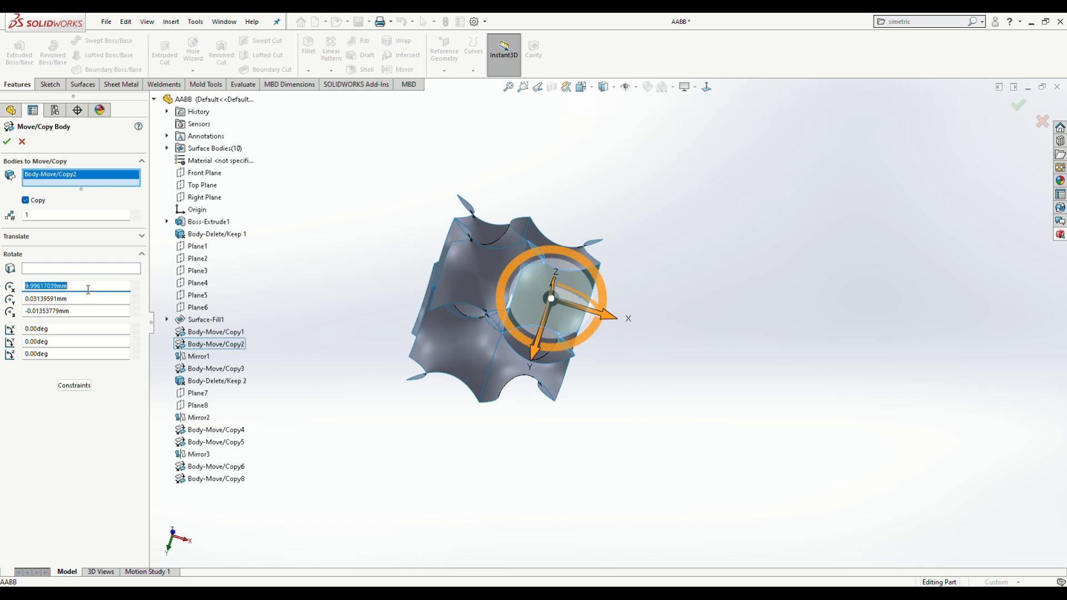
text(9)
key(Tab)
text(0)
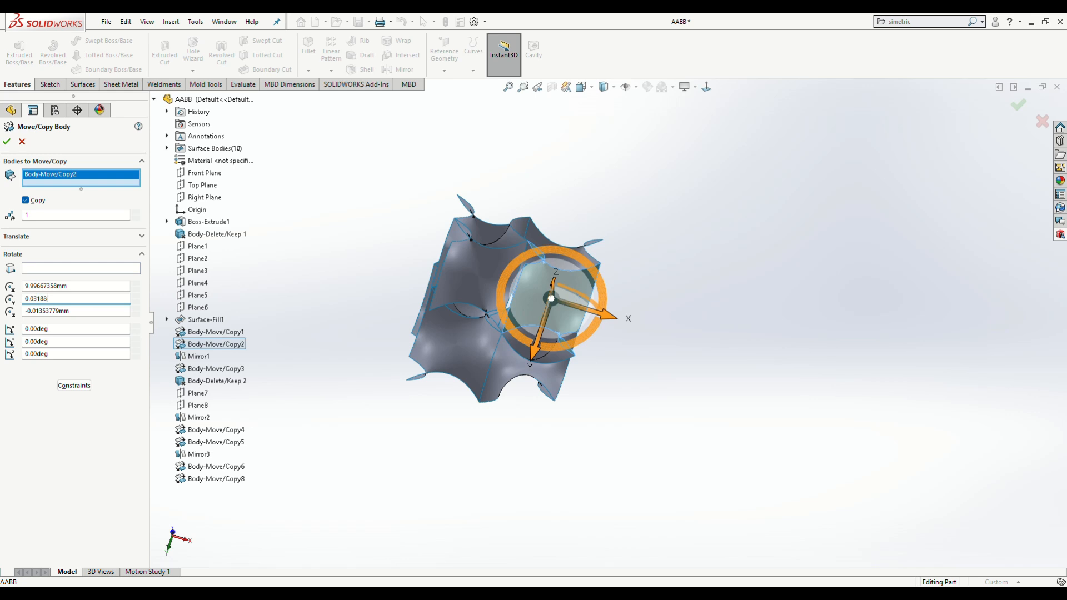
key(Tab)
text(0)
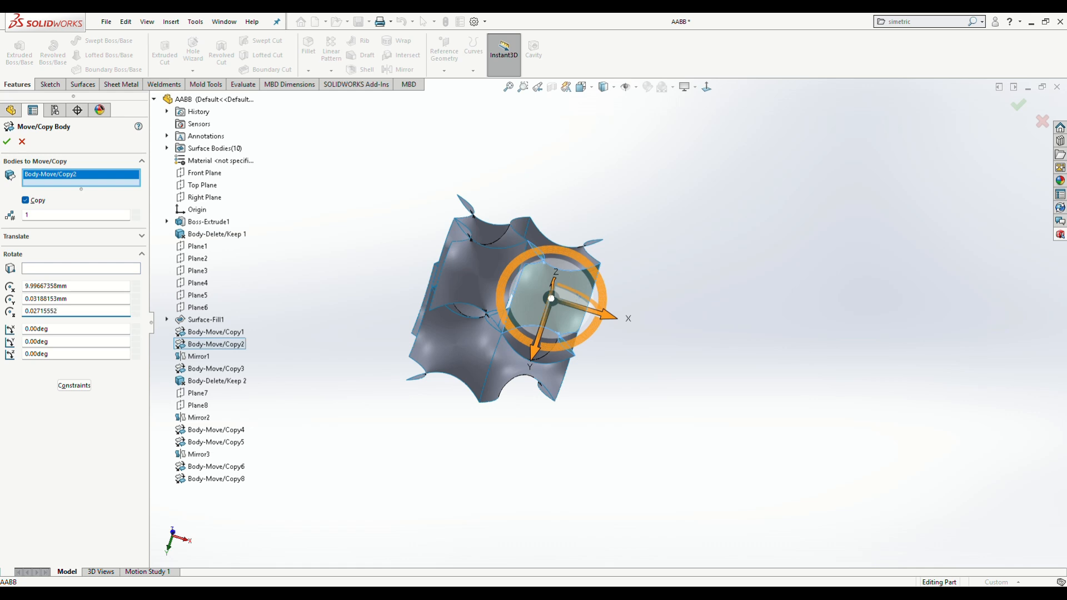
- Set the Body-Move/Copy2 copy's rotation to 180 degrees about Z and create the rotated body
key(Tab)
key(Tab)
key(Tab)
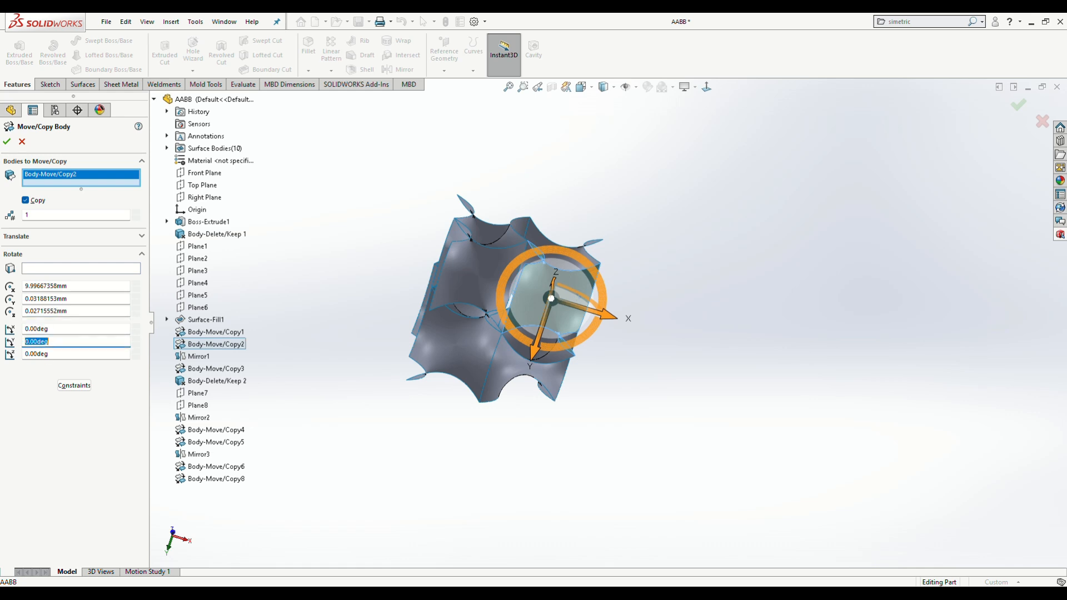
text(18)
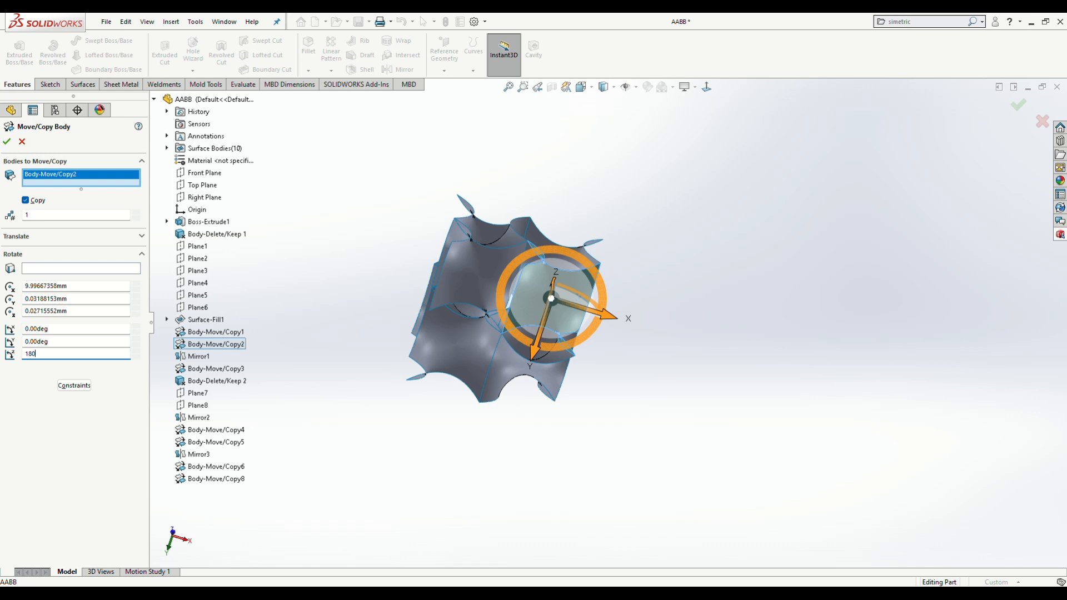
text(0)
key(Return)
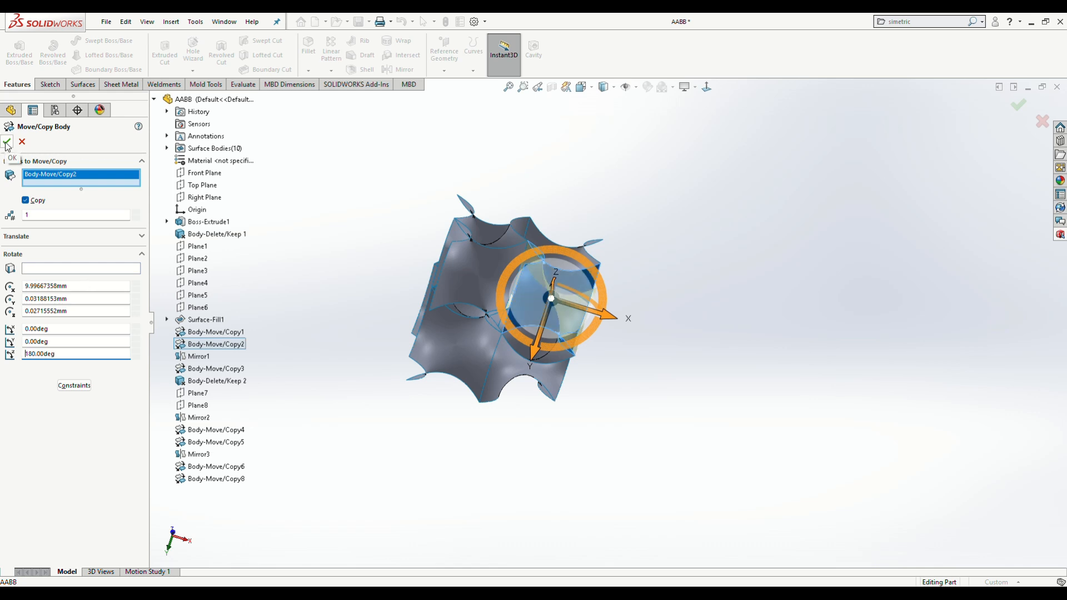
middle_drag(615, 322, 604, 170)
middle_drag(610, 338, 817, 400)
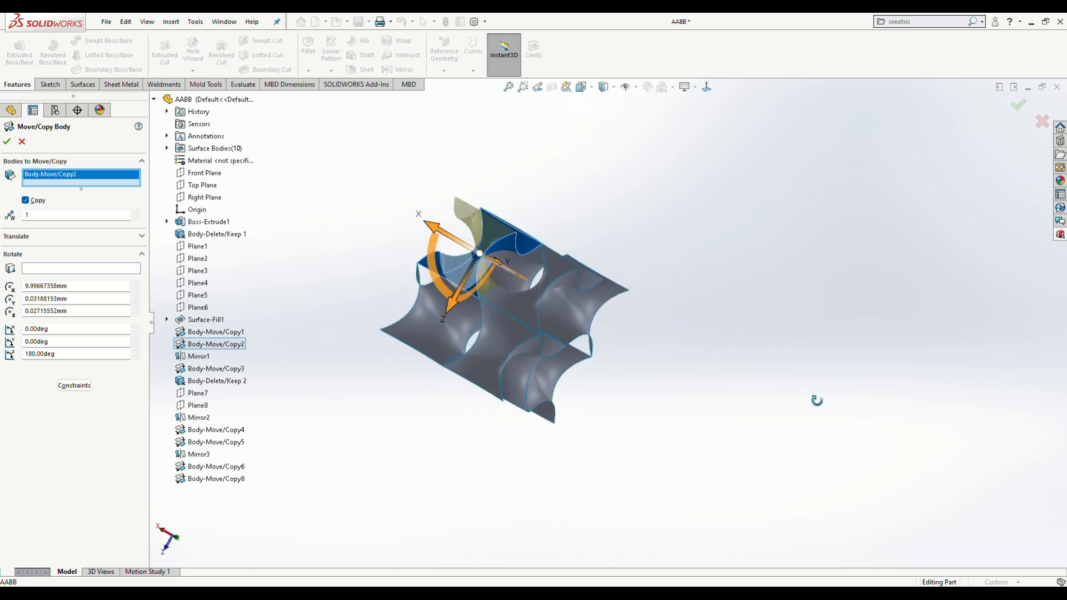
middle_drag(514, 368, 590, 486)
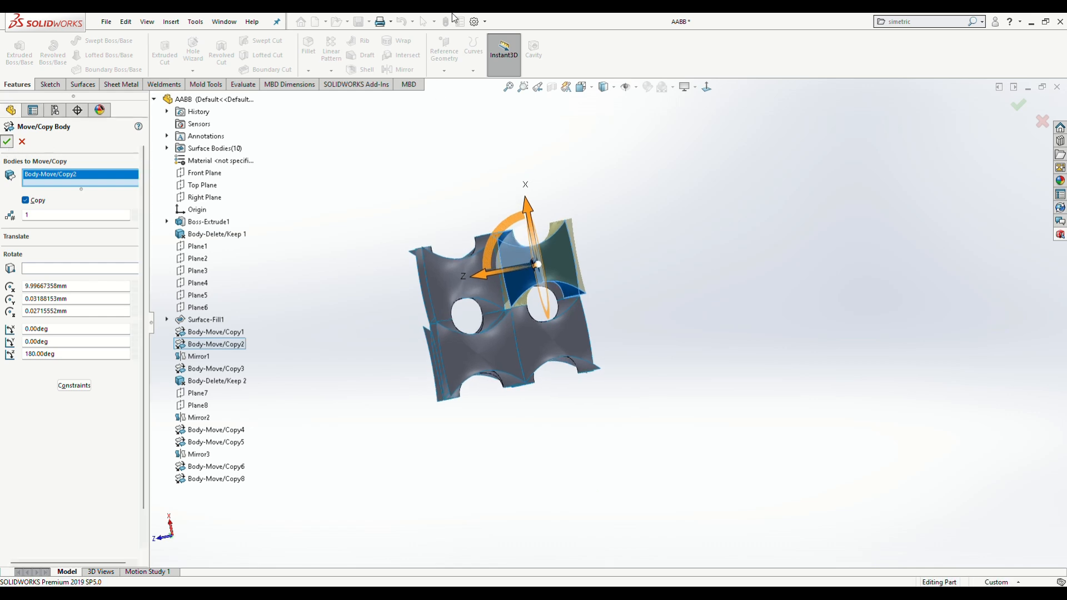
key(Return)
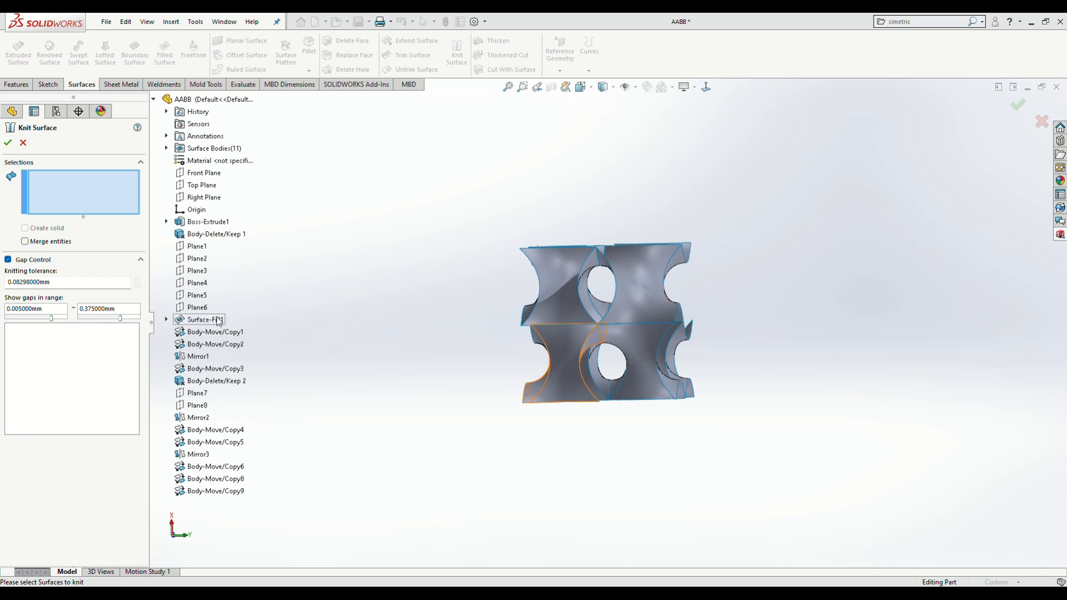
- Knit Surface-Fill1 with the Body-Move/Copy1, Copy3, Copy4, Copy5, Copy6, Copy8 and Copy9 surfaces, keeping gap control on
click(218, 320)
click(222, 333)
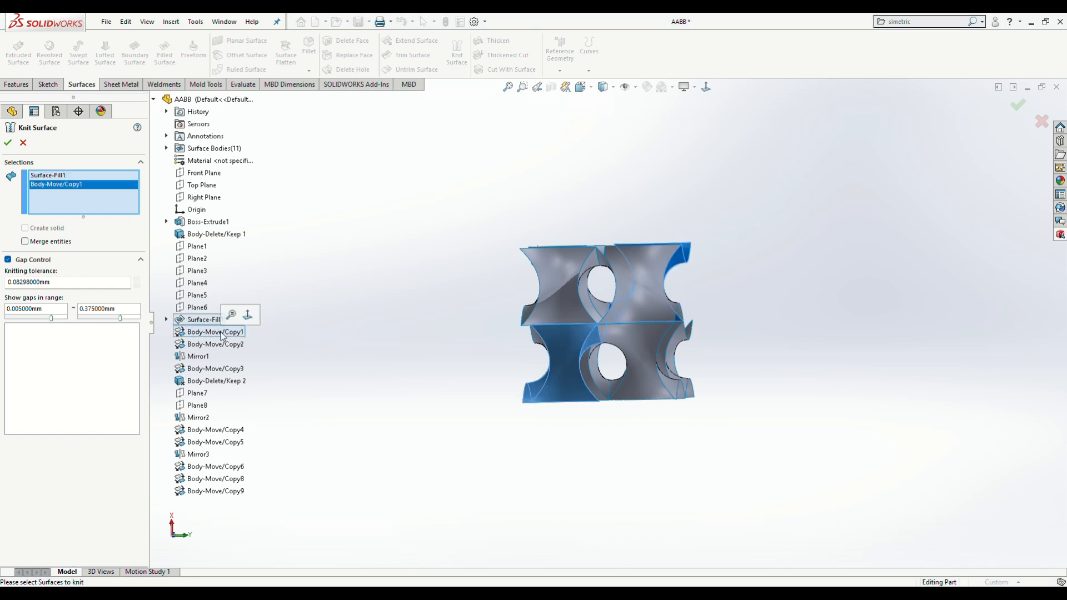
click(223, 371)
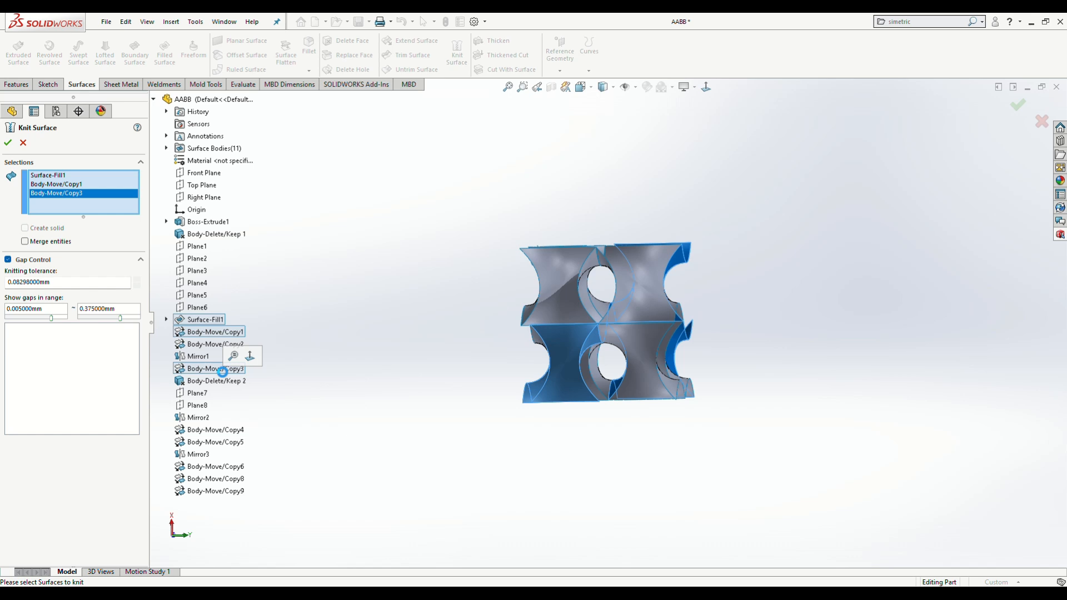
click(225, 430)
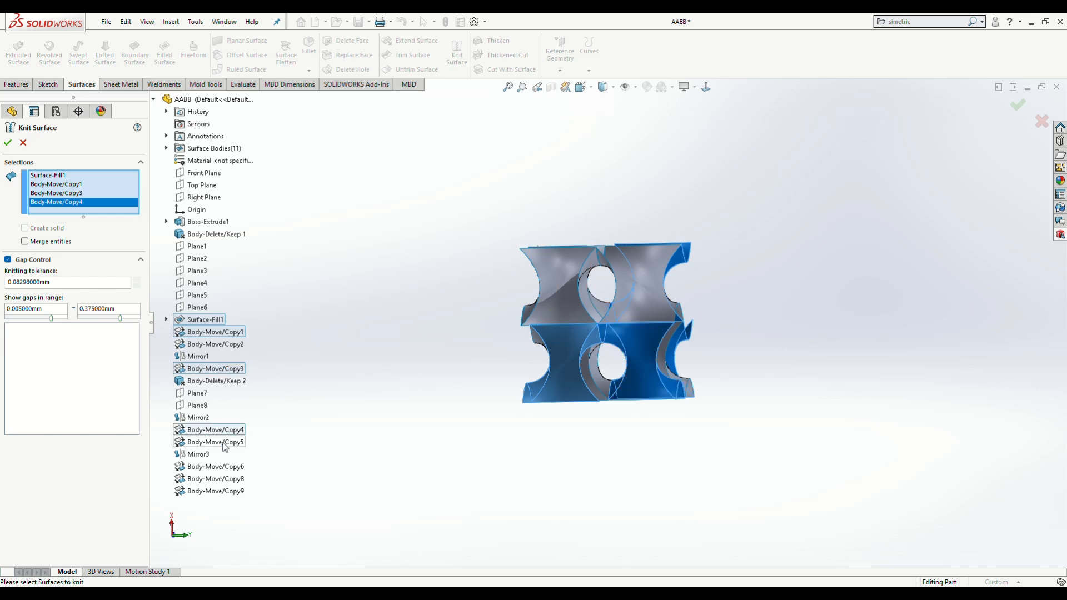
click(225, 443)
click(223, 469)
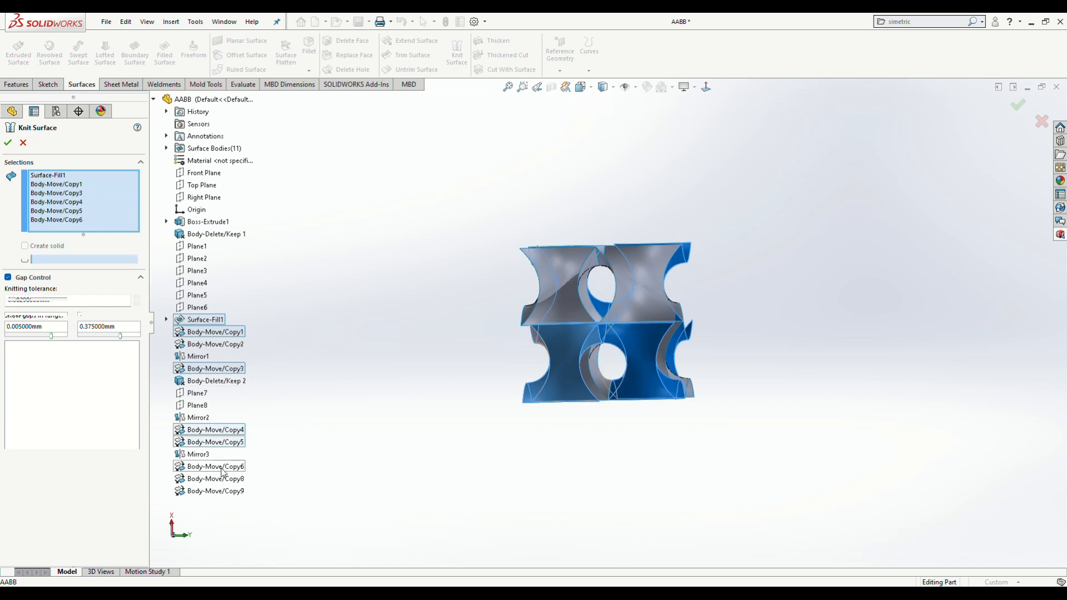
click(224, 479)
click(225, 492)
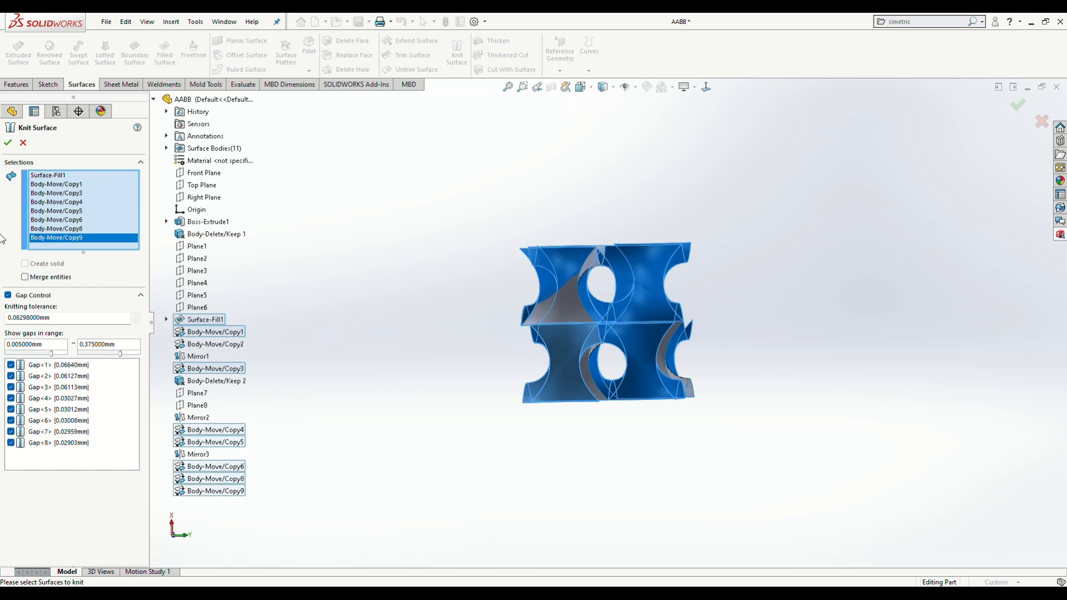
click(8, 143)
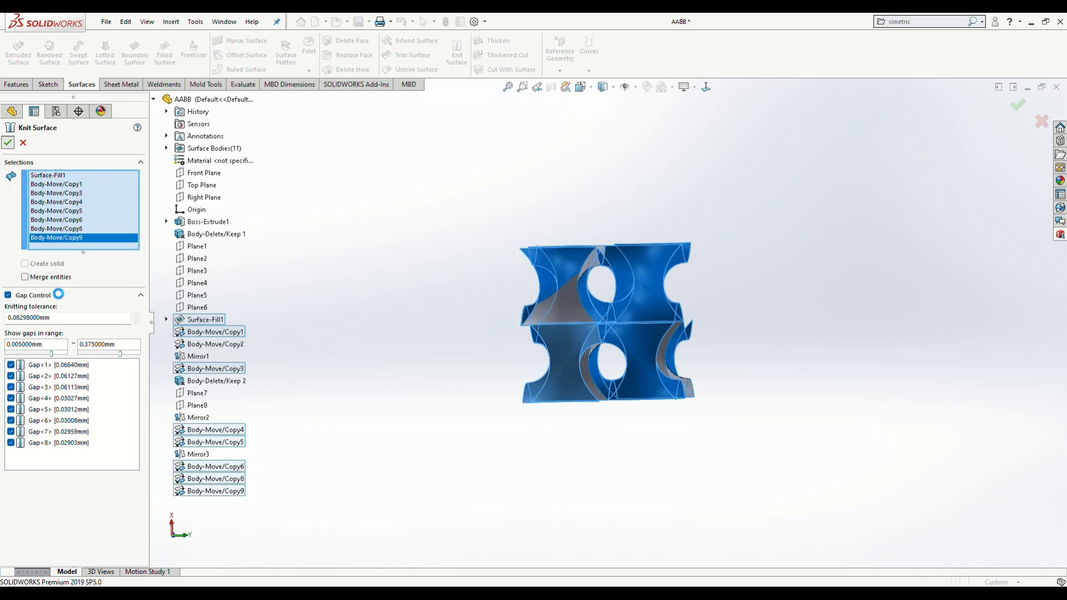
click(327, 382)
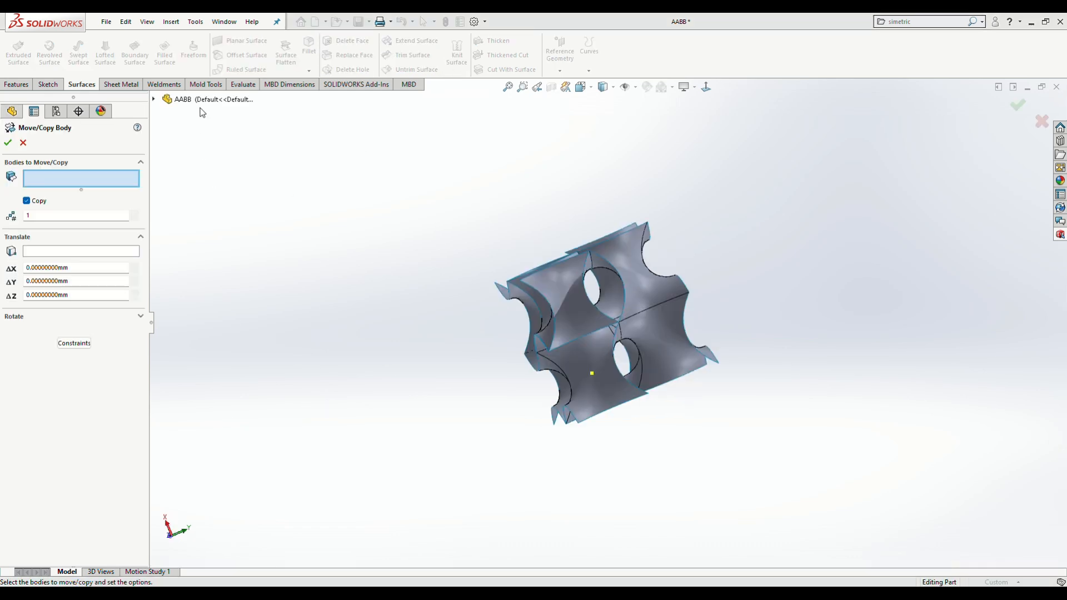
- Create one copy of the Surface-Knit2 body translated 20 mm along Z
double_click(204, 103)
click(192, 503)
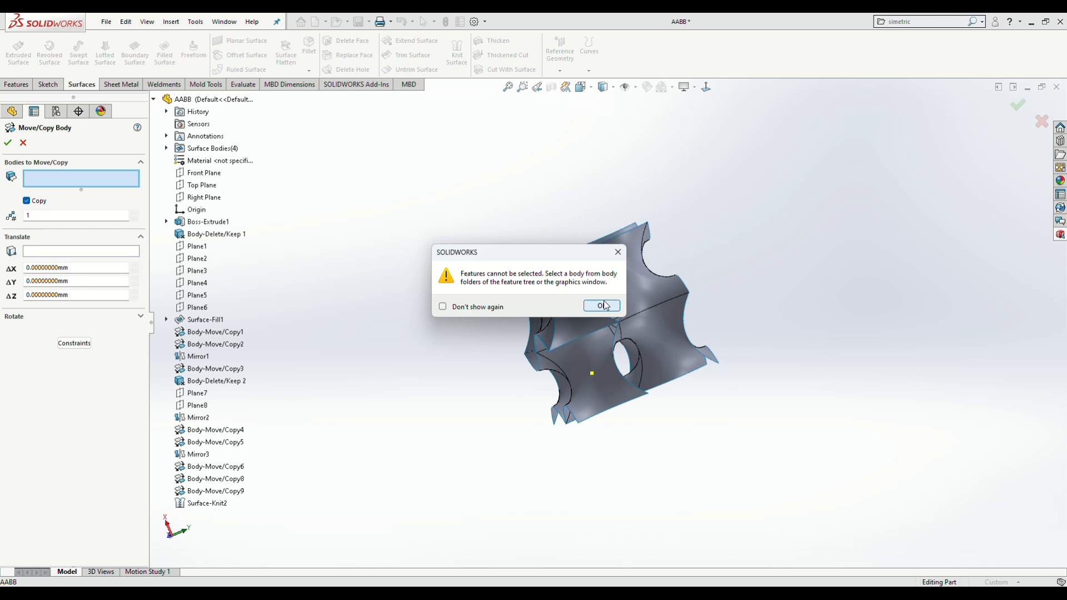
click(606, 306)
click(616, 307)
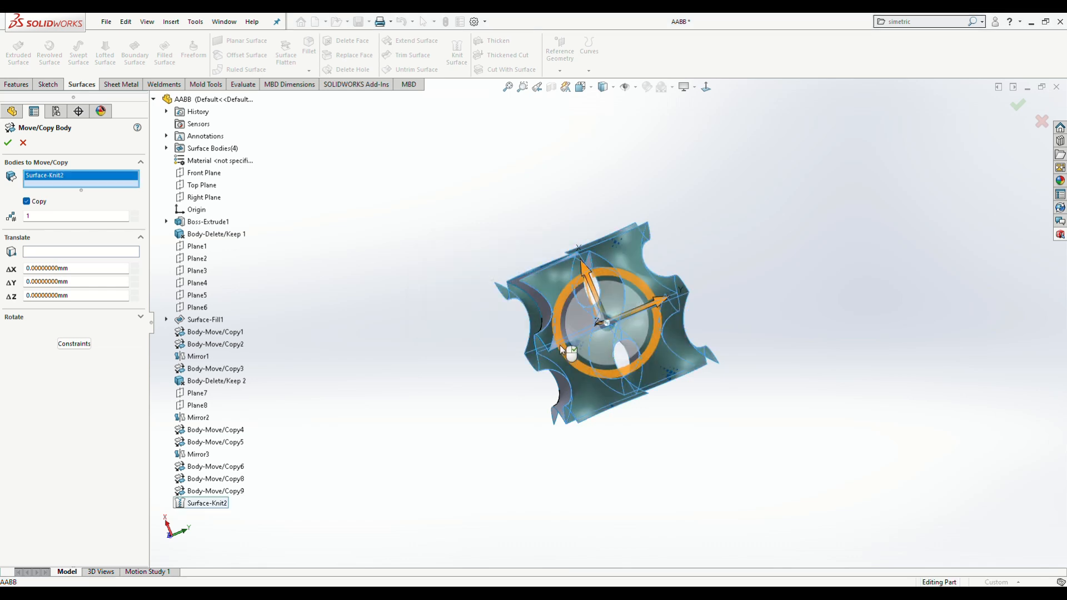
middle_drag(412, 384, 333, 338)
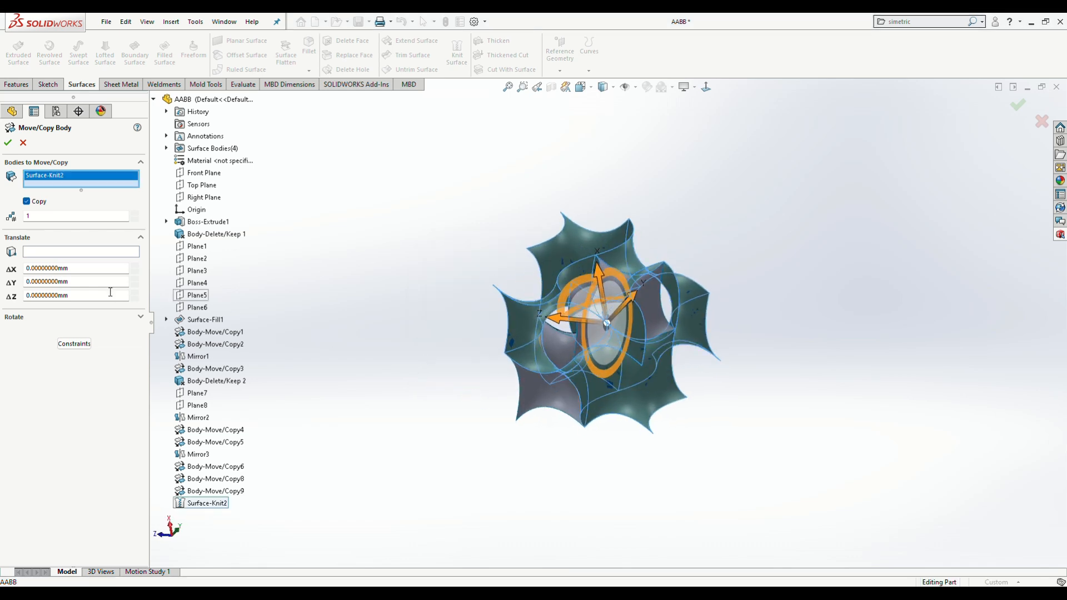
click(92, 294)
text(20)
key(Return)
click(7, 142)
- Create one copy of the Surface-Knit6 body translated 20 mm along Z, with the Copy option enabled
middle_drag(734, 431, 557, 150)
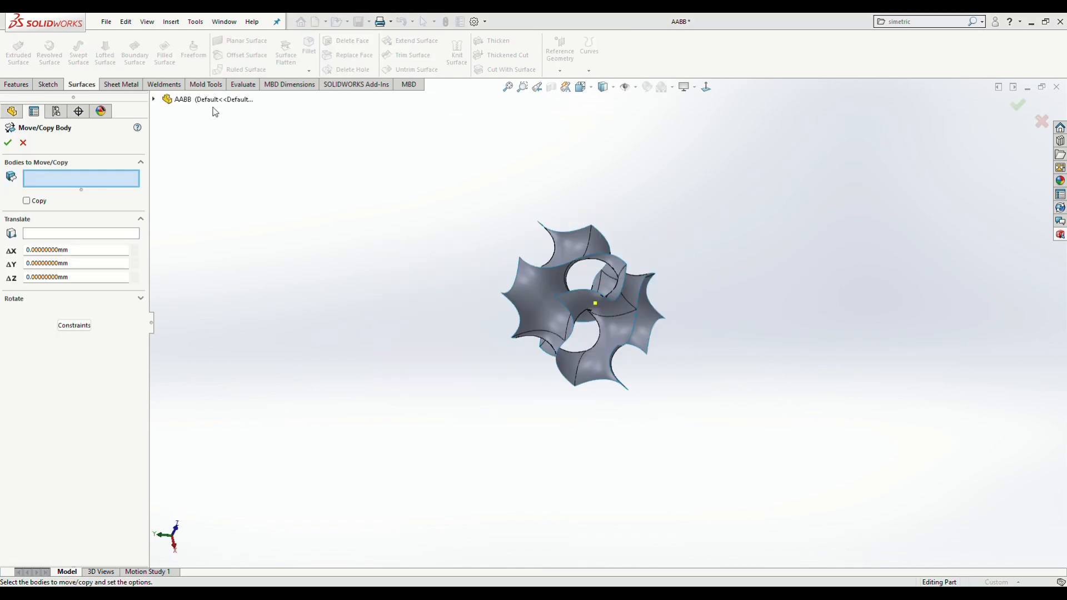
click(217, 105)
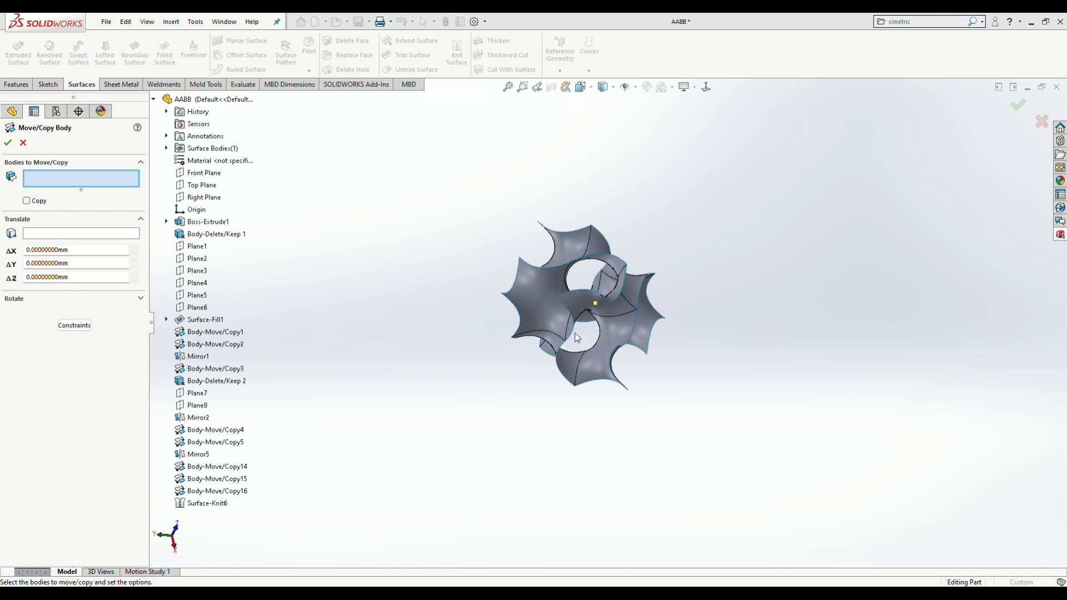
click(596, 308)
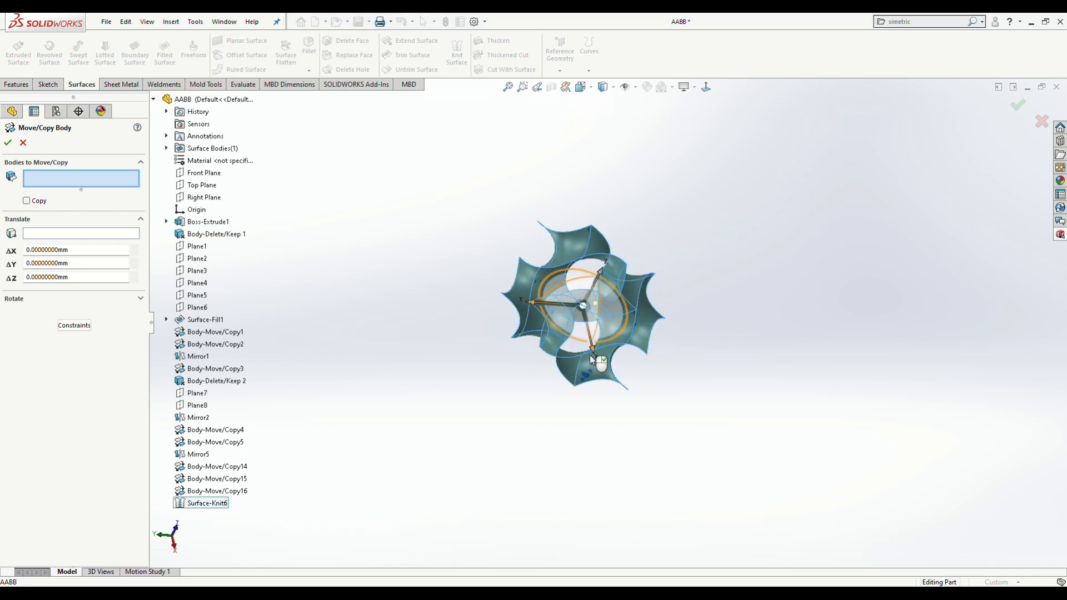
click(76, 277)
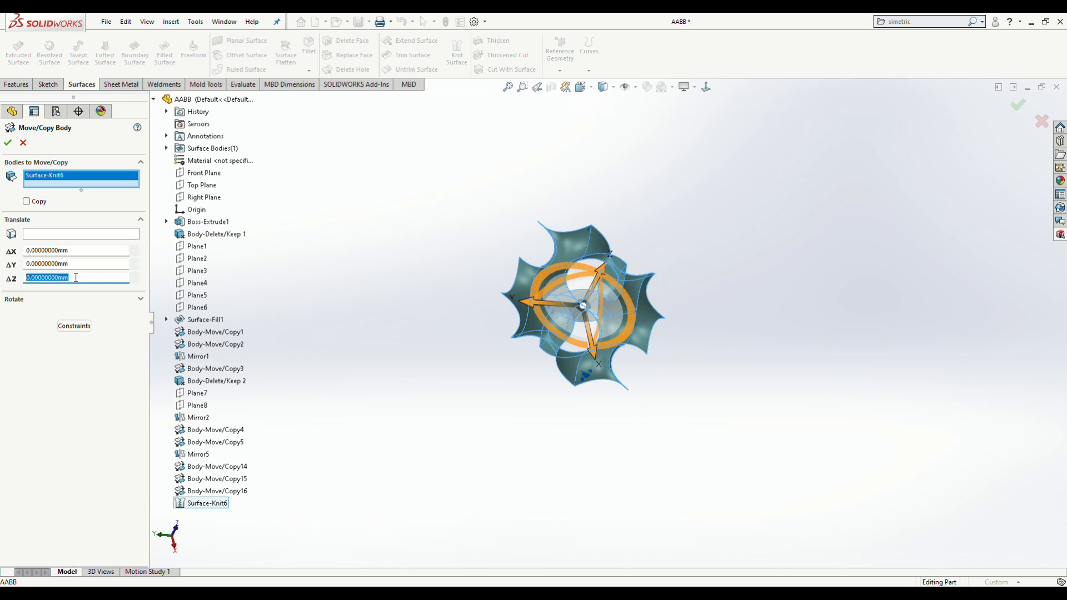
text(20)
key(Return)
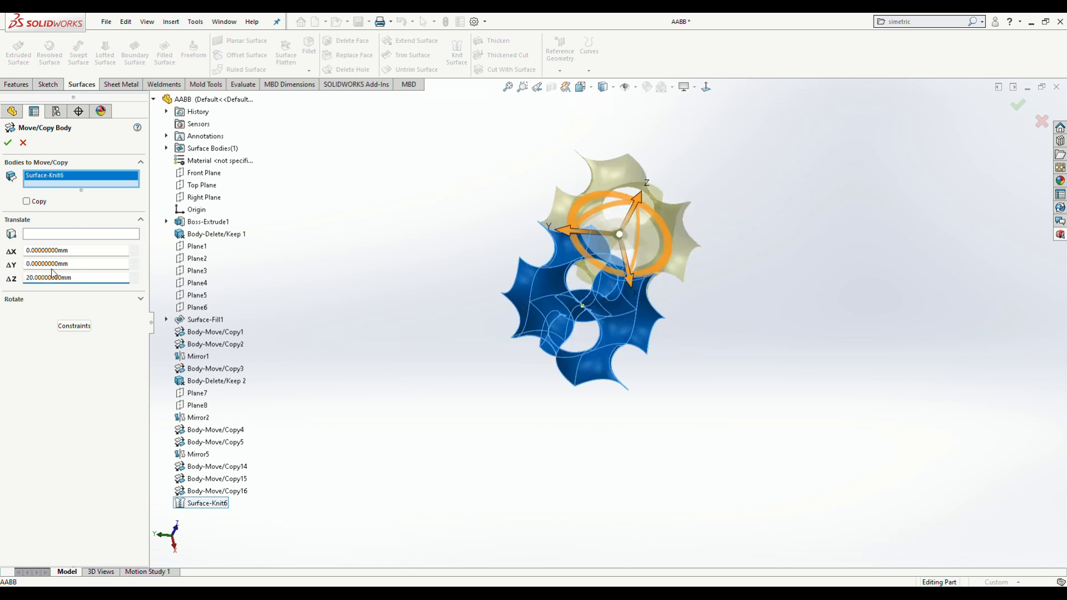
click(31, 203)
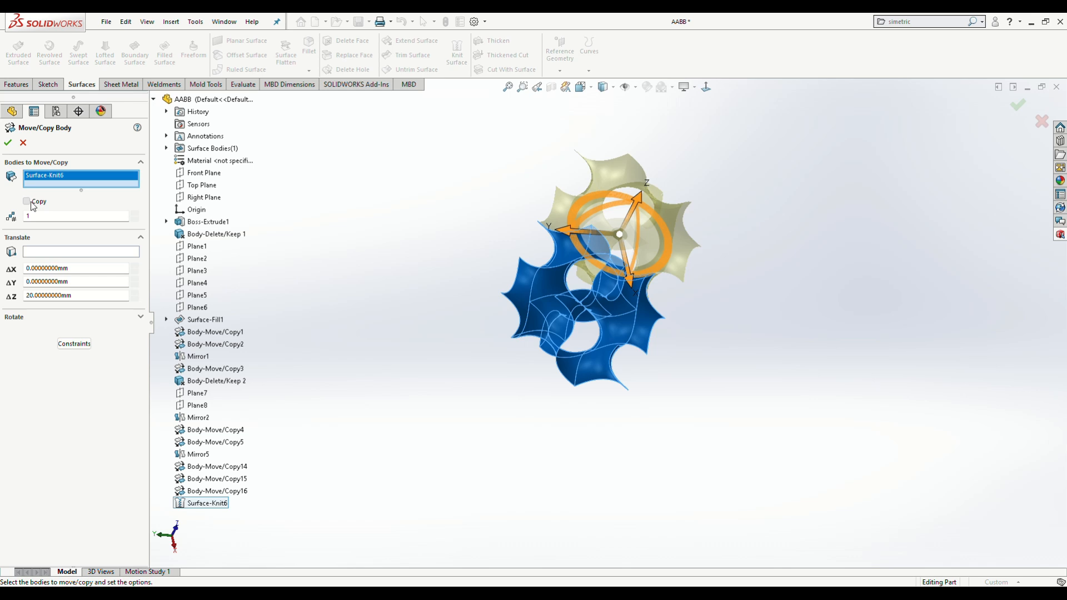
click(8, 144)
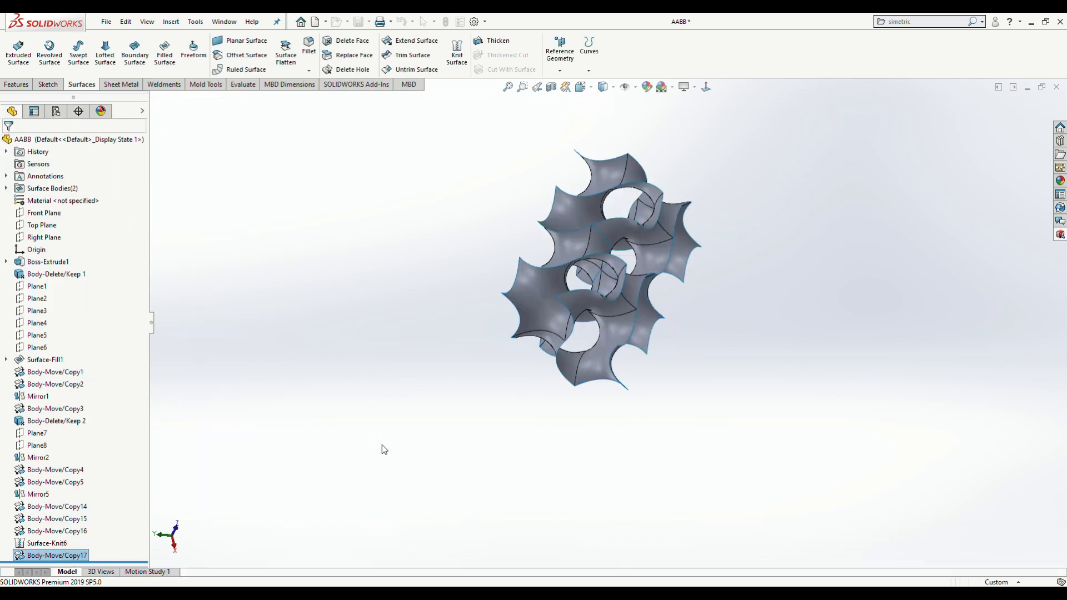
- Create one copy of the Surface-Knit6 and Body-Move/Copy17 bodies translated 20 mm along X
click(170, 22)
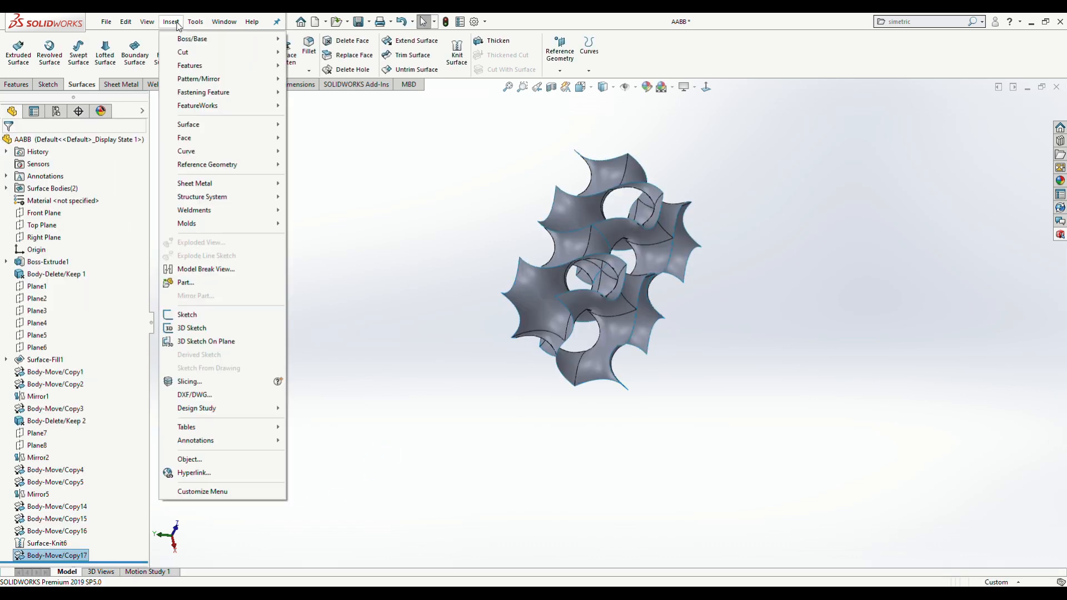
mouse_move(203, 66)
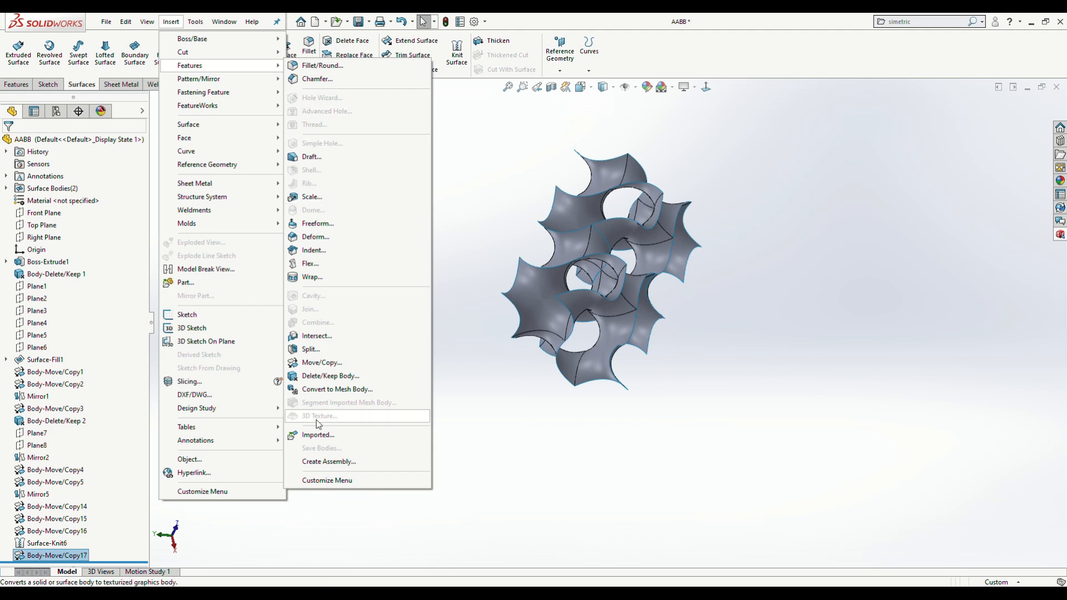
click(320, 364)
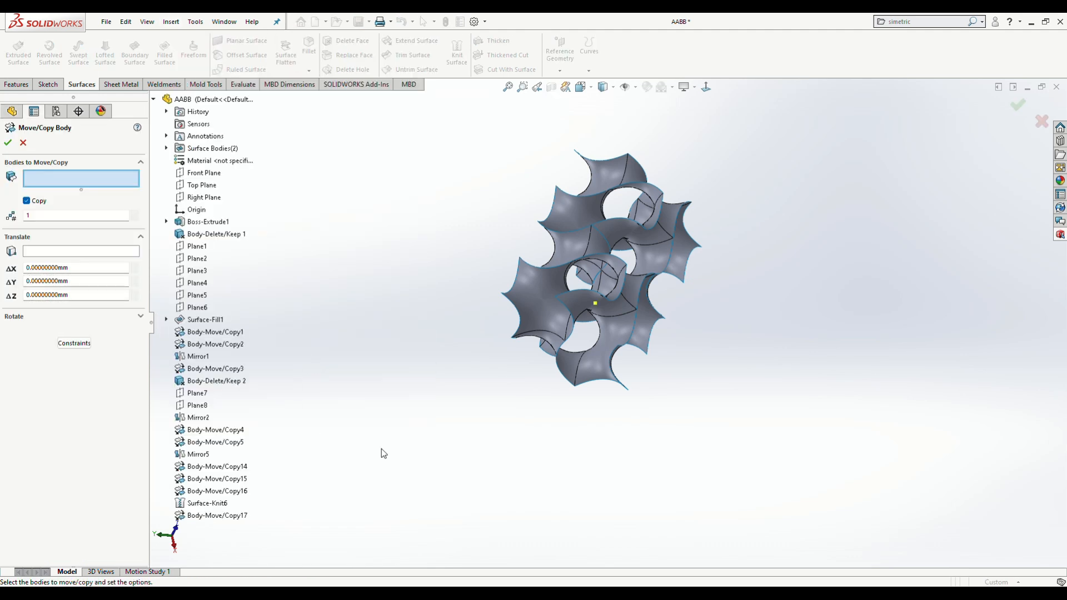
click(595, 307)
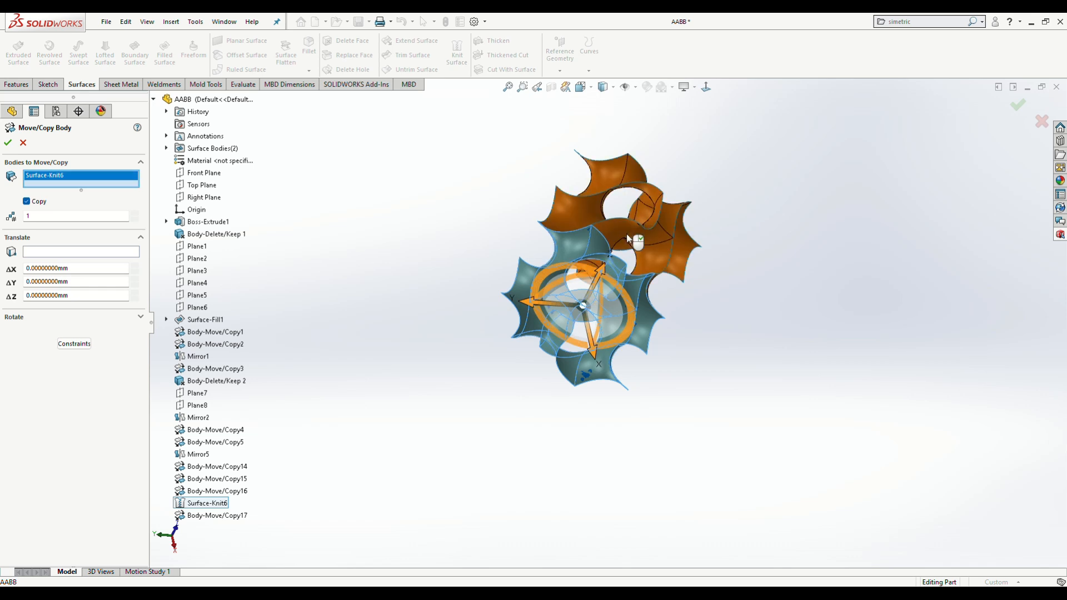
click(625, 235)
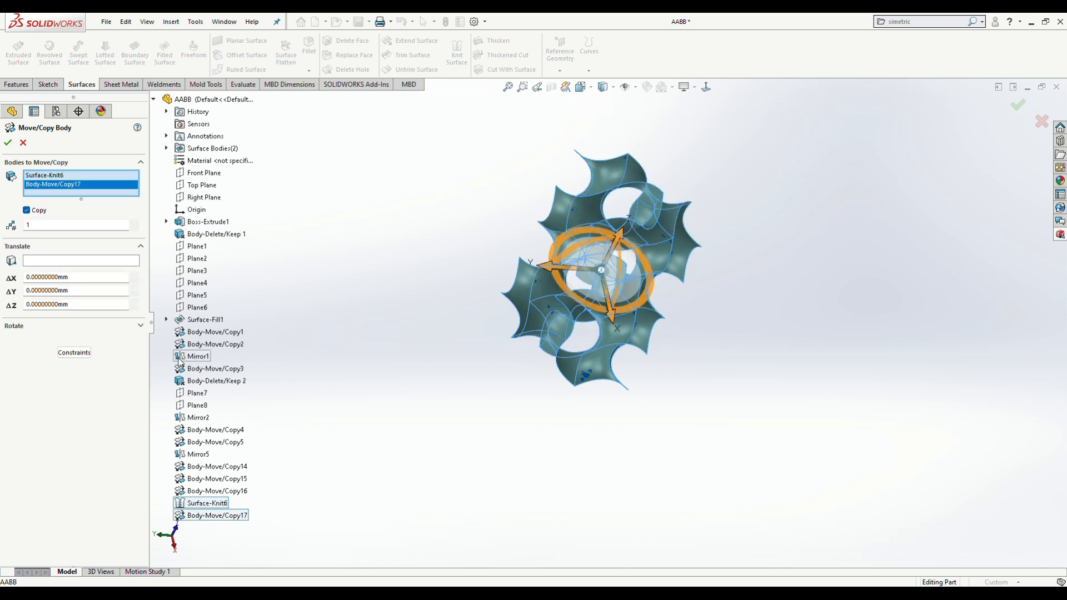
click(98, 278)
text(20)
key(Return)
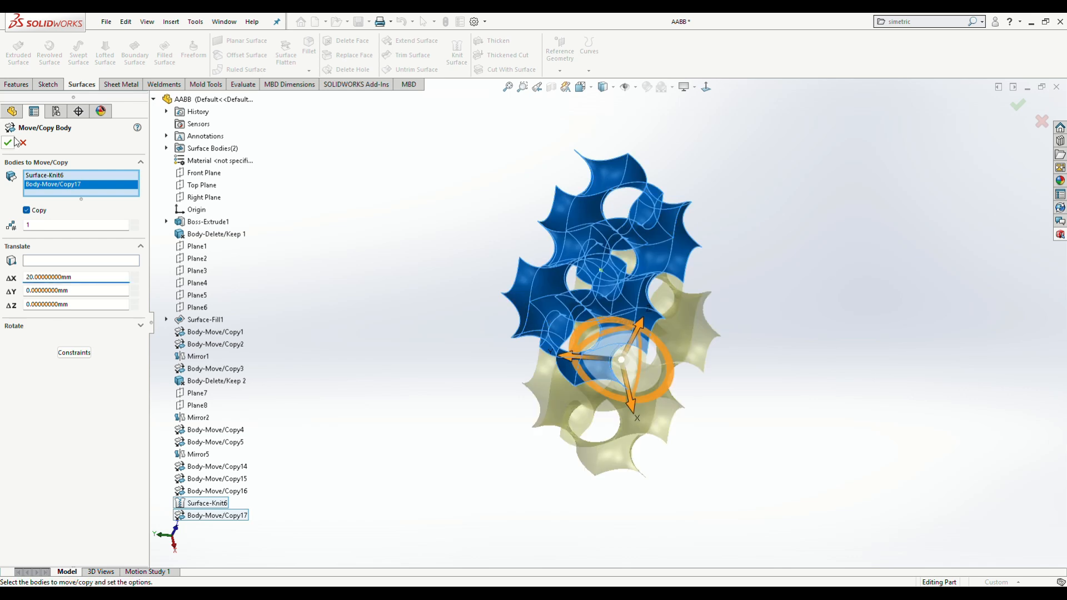
key(Return)
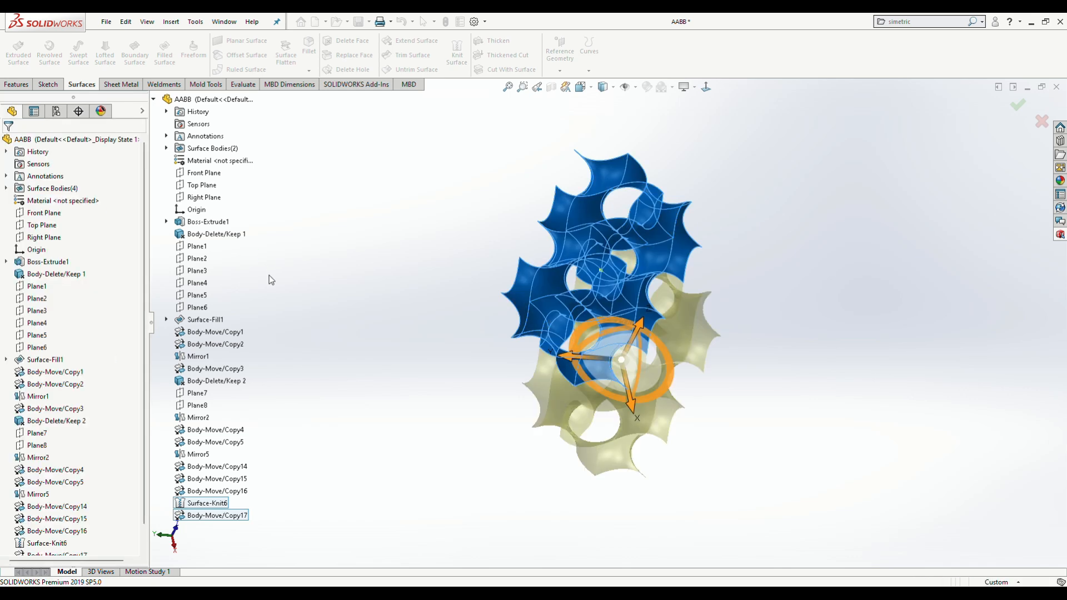
- Create one copy of the Surface-Knit6 body, the Body-Move/Copy17 body and both Body-Move/Copy18 bodies, translated 20 mm along Y
click(166, 24)
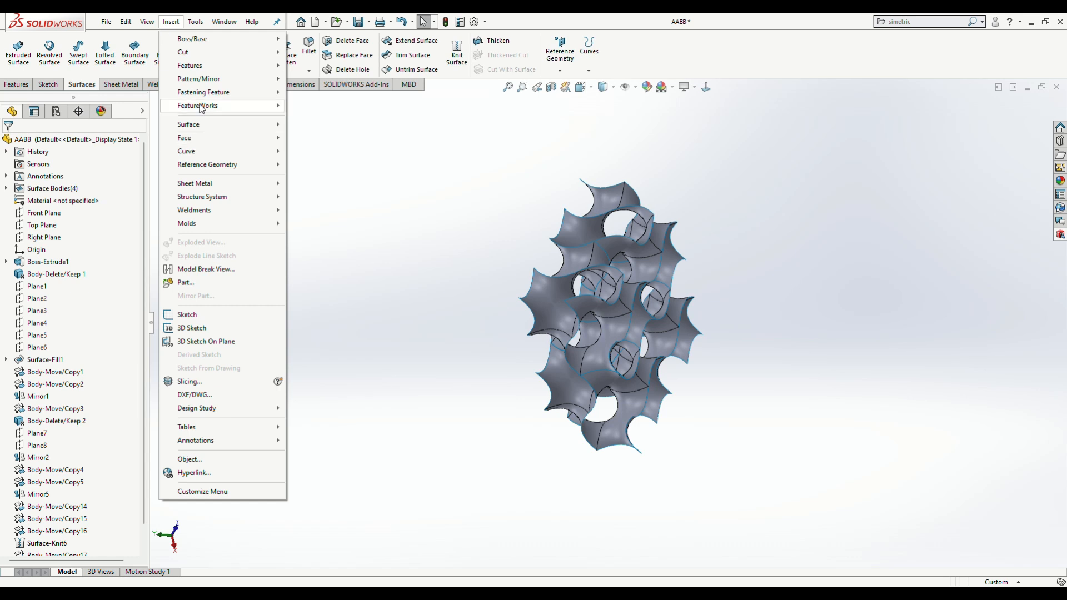
mouse_move(199, 69)
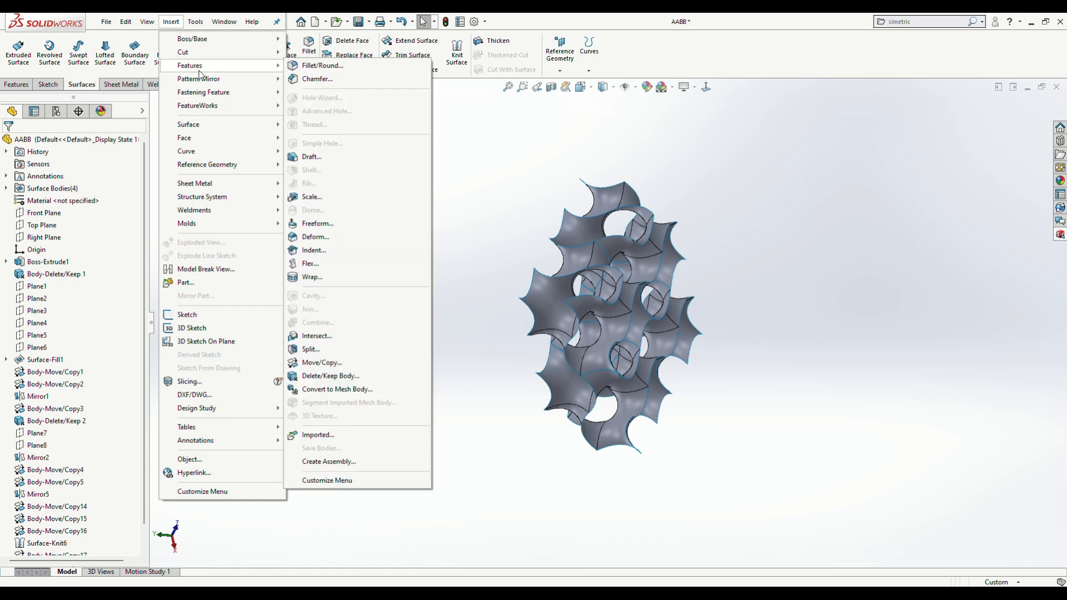
click(320, 362)
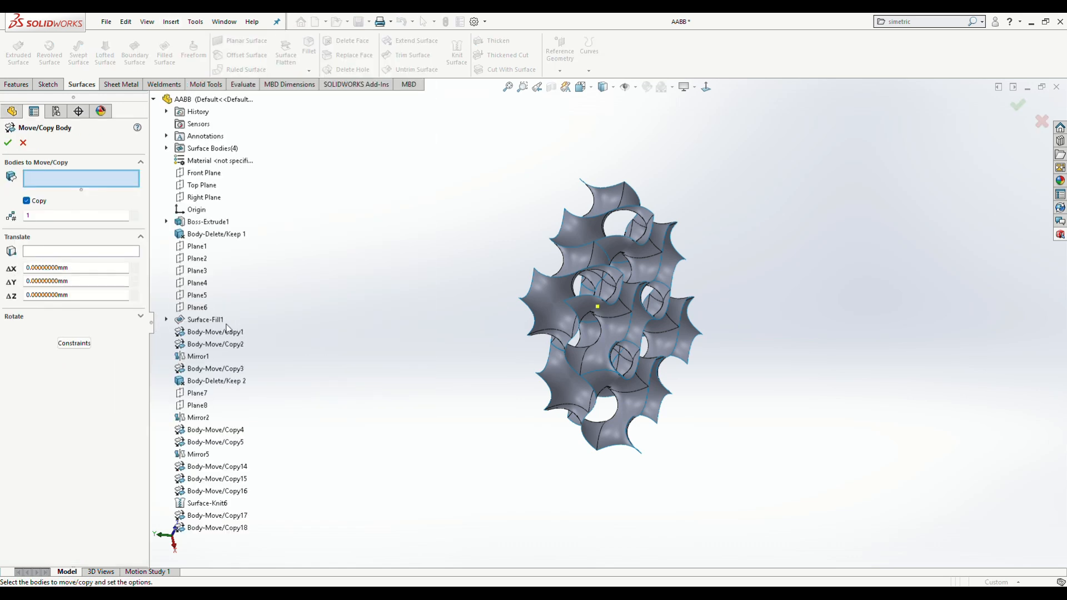
click(593, 315)
click(636, 259)
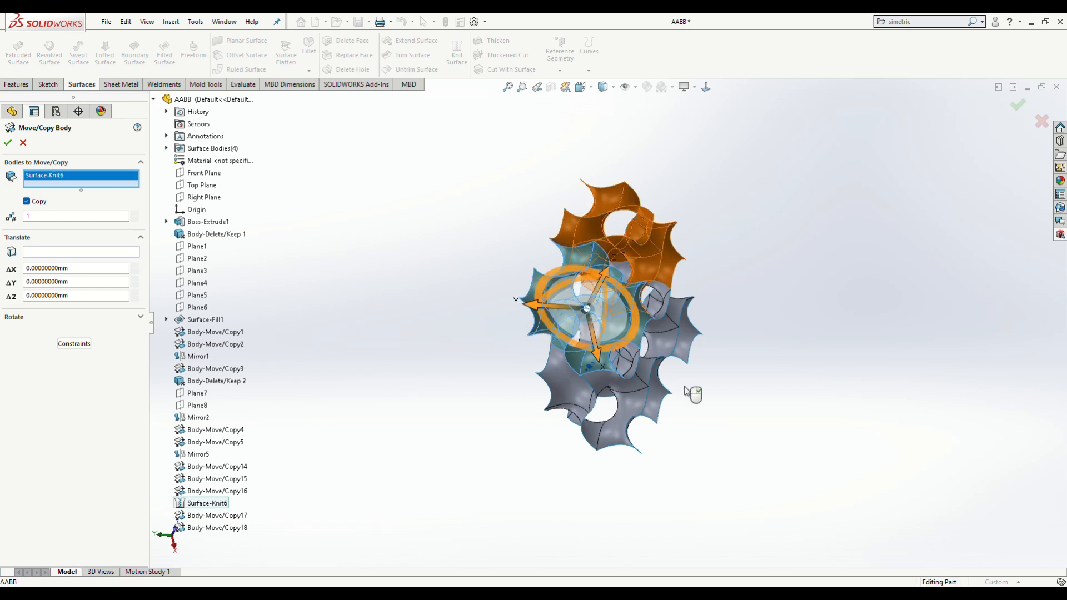
click(627, 396)
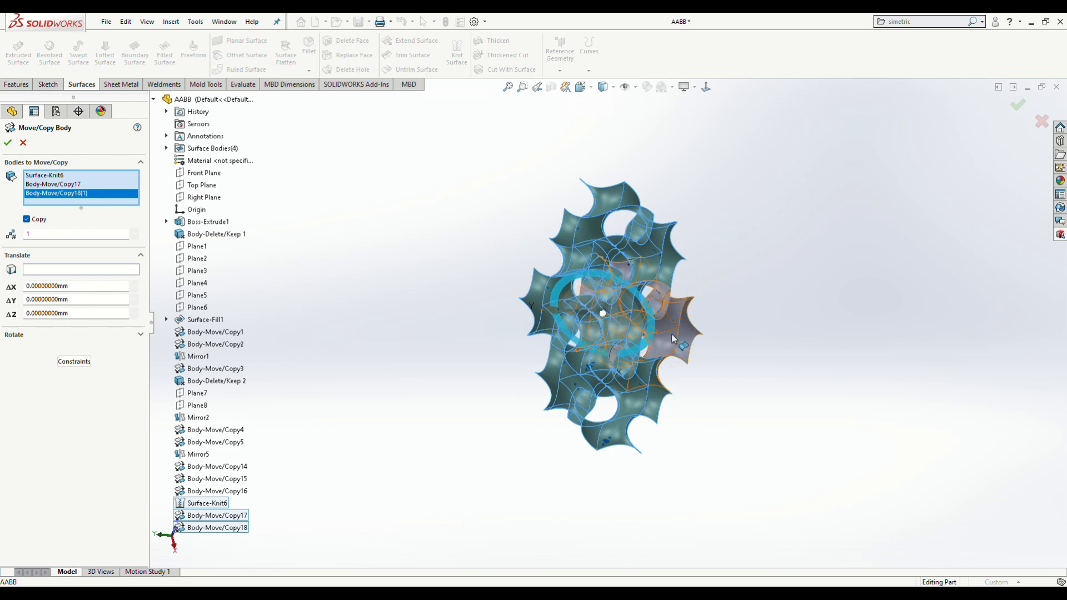
click(674, 339)
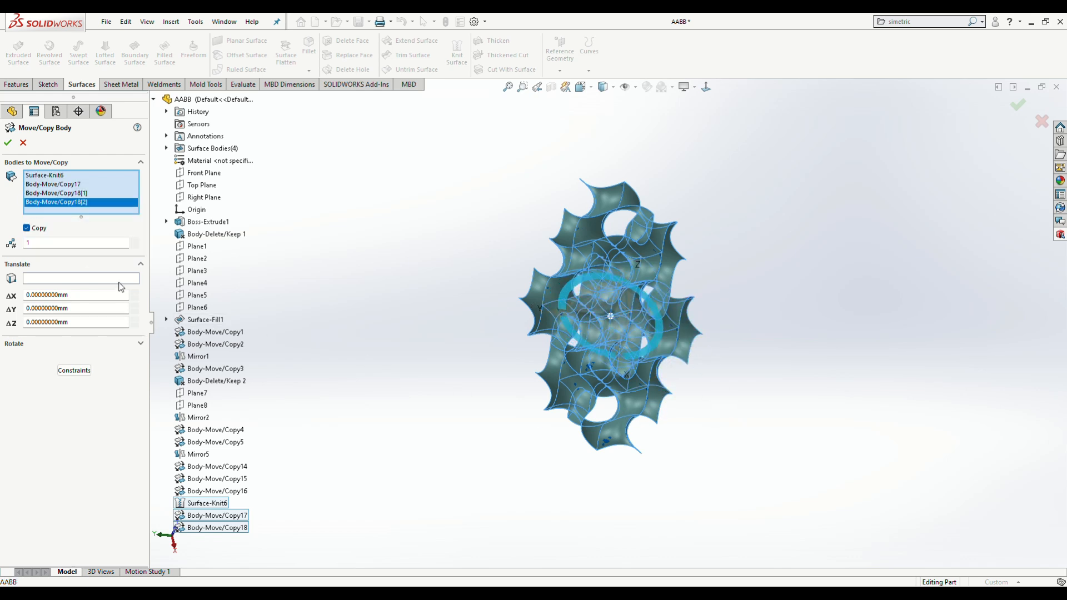
click(101, 308)
text(20)
key(Return)
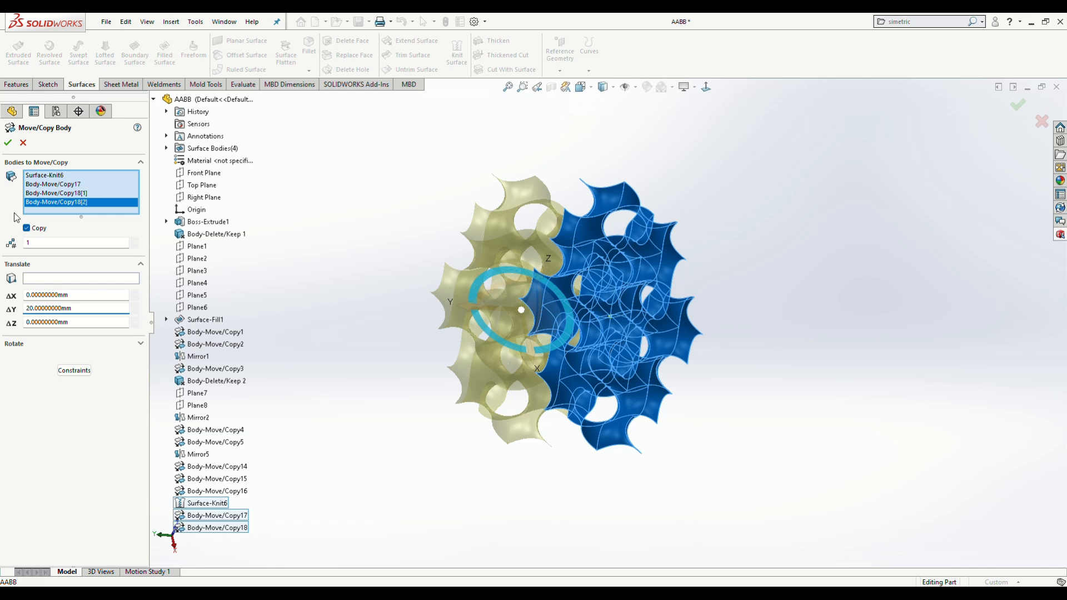
click(7, 142)
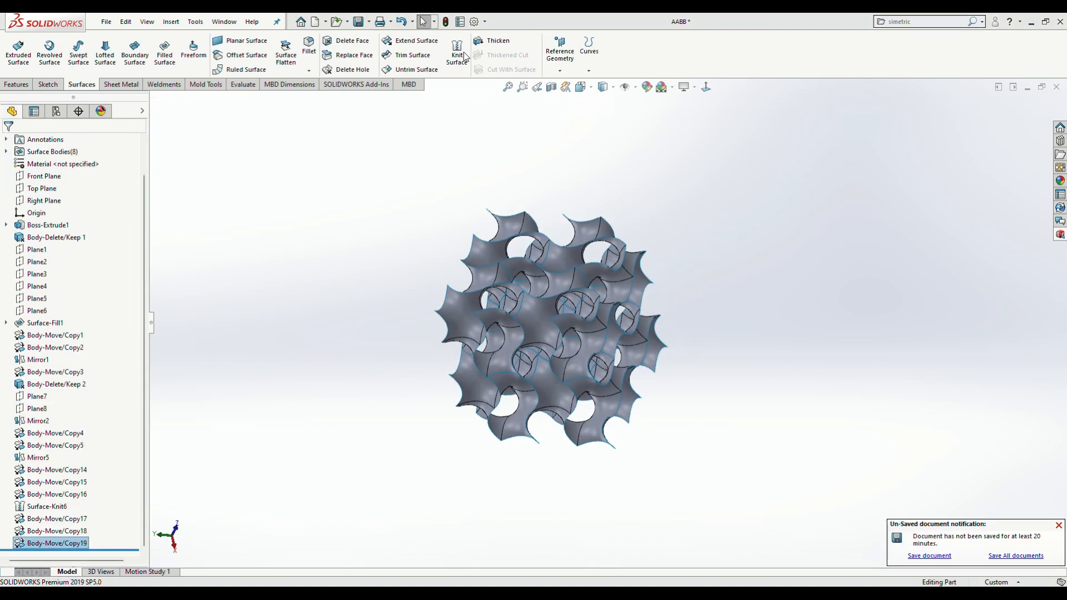
- Start a surface knit, try Surface-Knit6 and Body-Move/Copy17 as its surfaces, and clear that selection
click(457, 53)
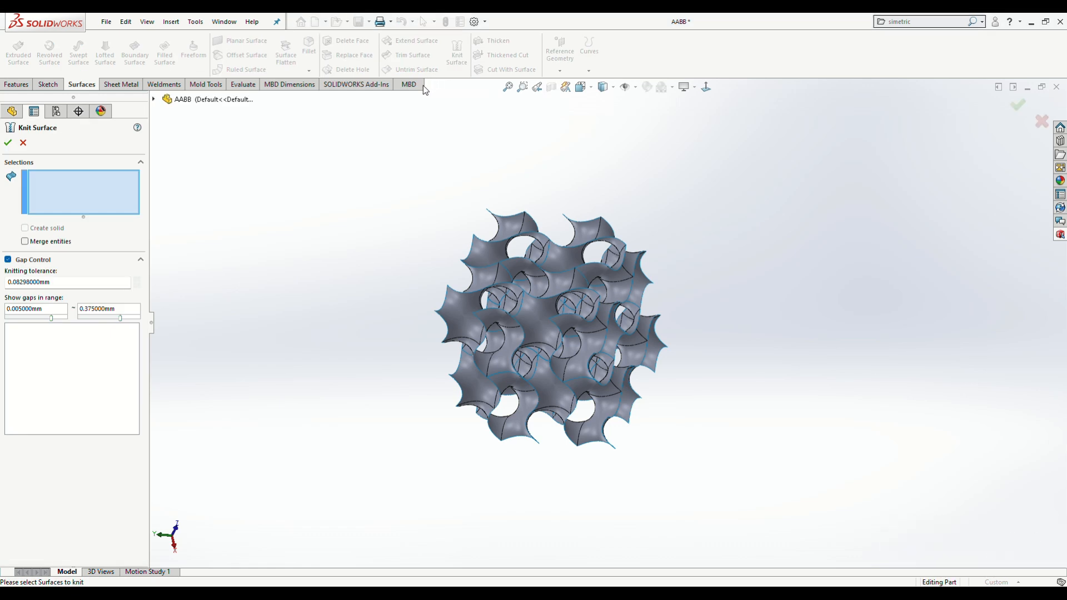
click(503, 364)
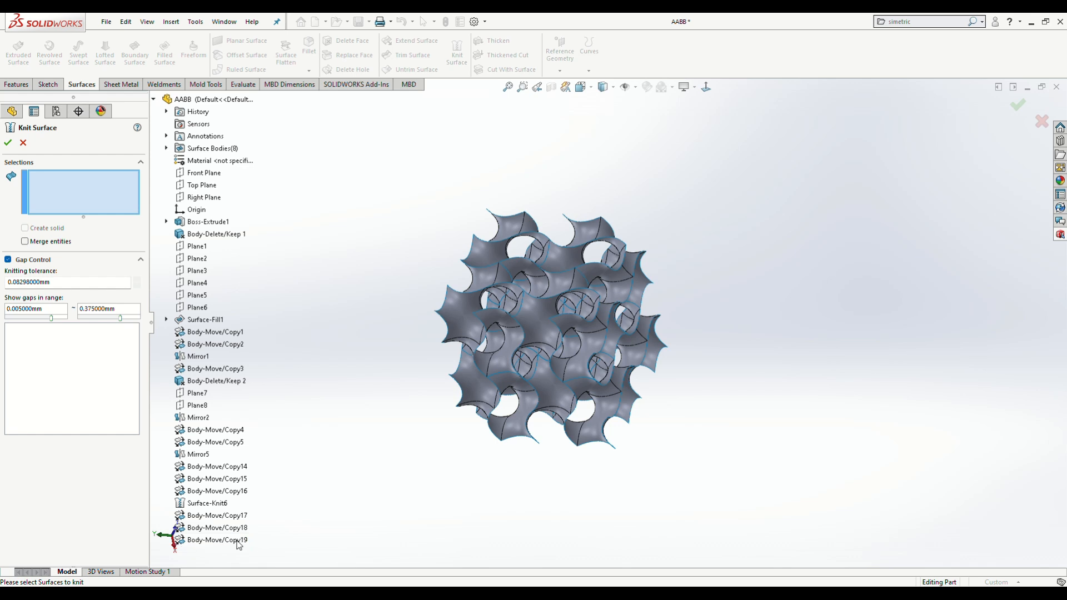
click(222, 503)
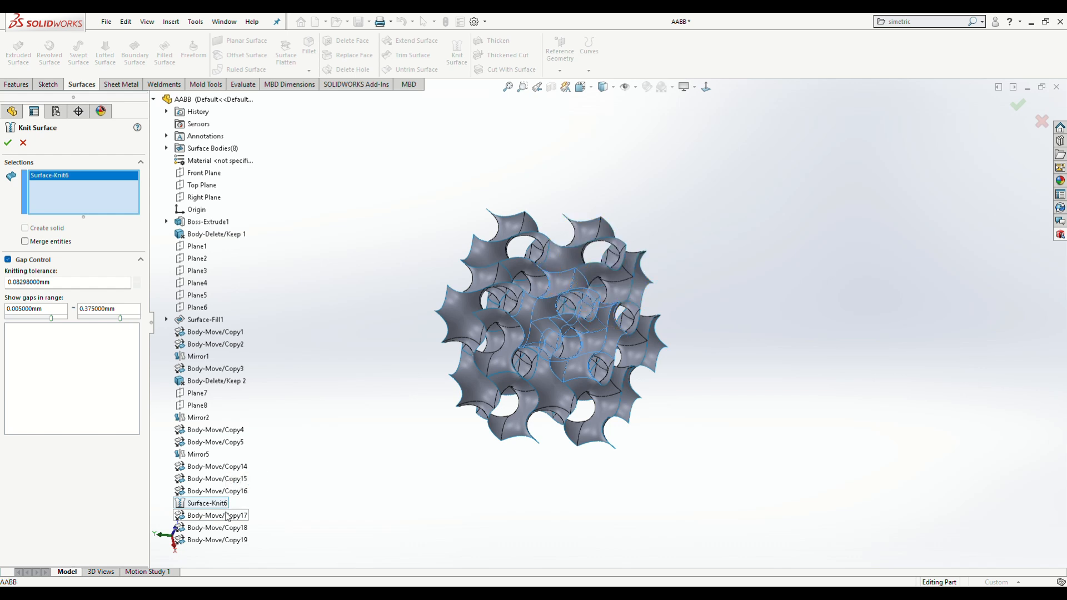
click(227, 515)
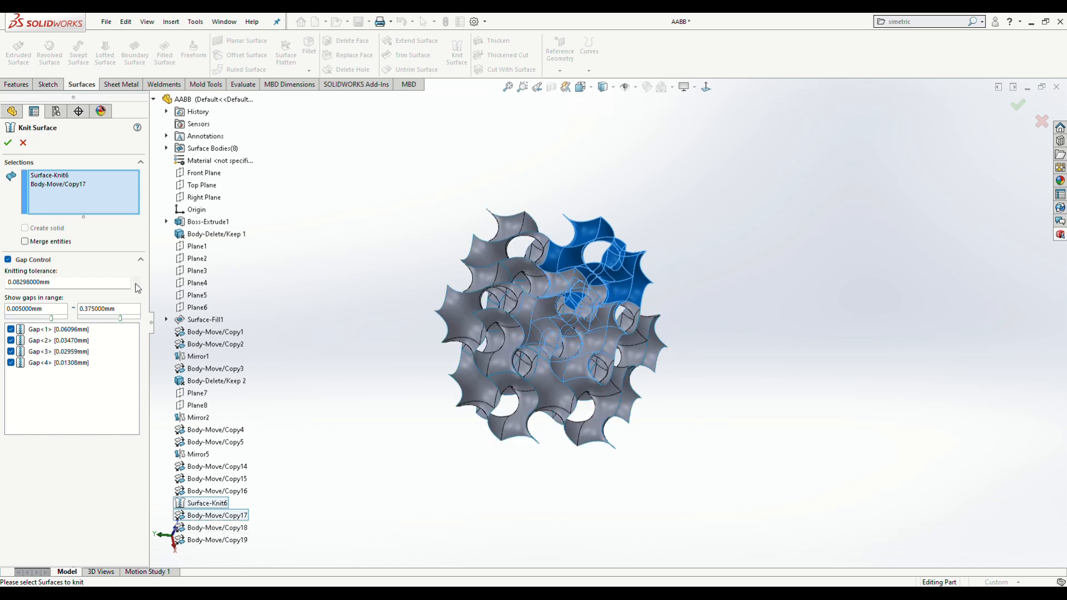
right_click(91, 202)
click(107, 206)
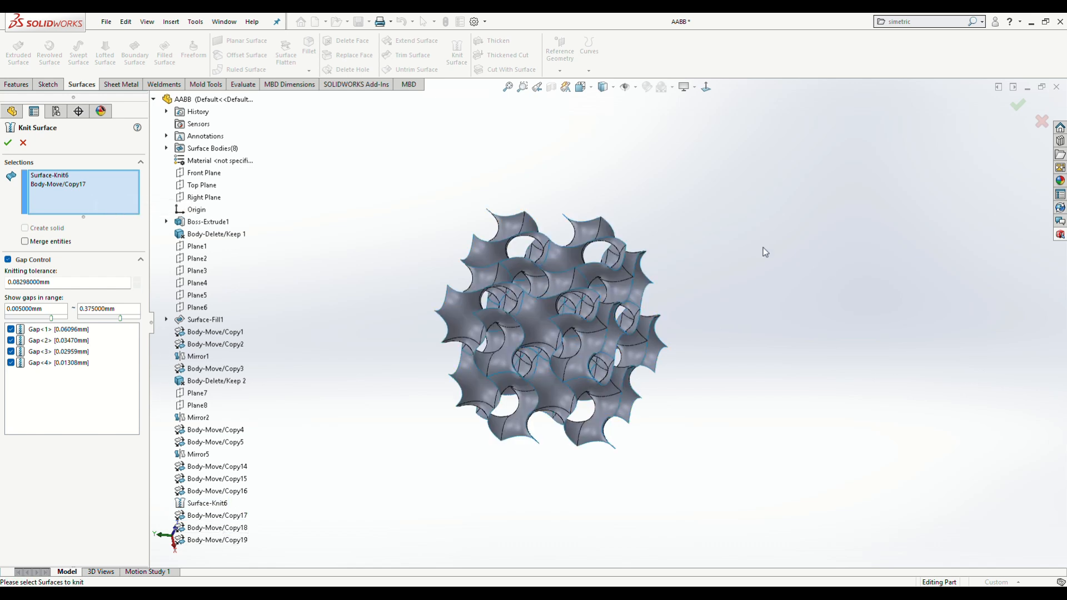
- Knit all eight unit-cell surface bodies, Surface-Knit6 and the Body-Move/Copy17, Copy18 and Copy19 bodies, with gap control on and Merge entities off
click(626, 296)
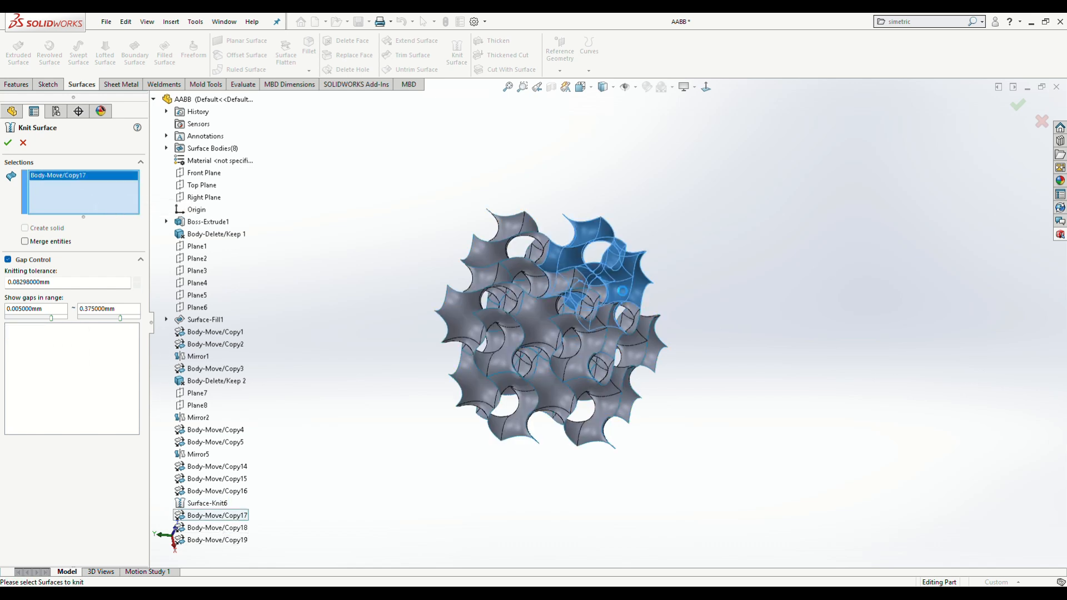
click(613, 424)
click(641, 344)
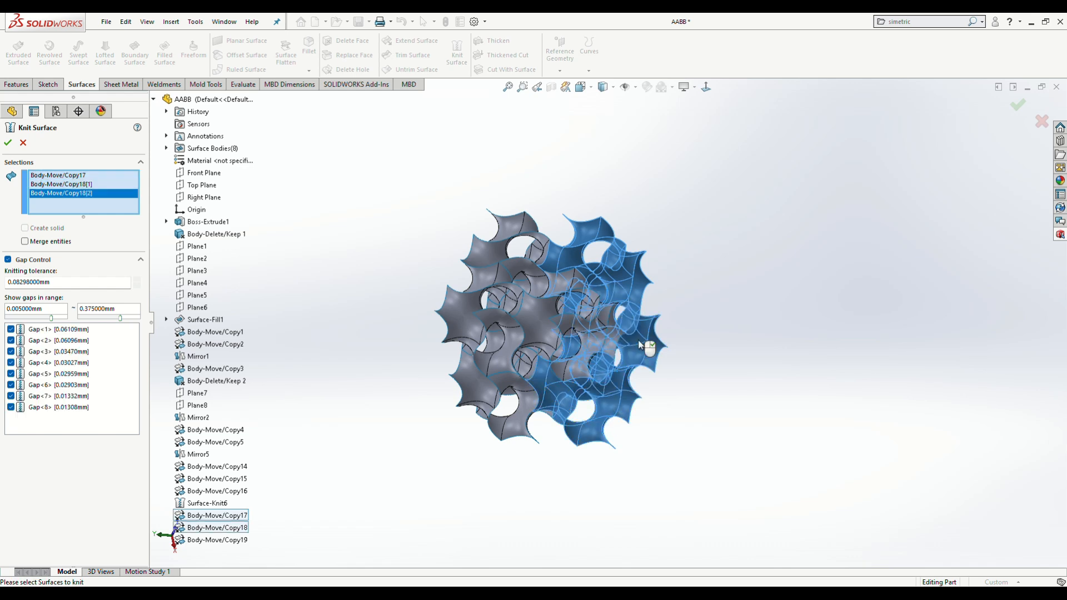
click(513, 232)
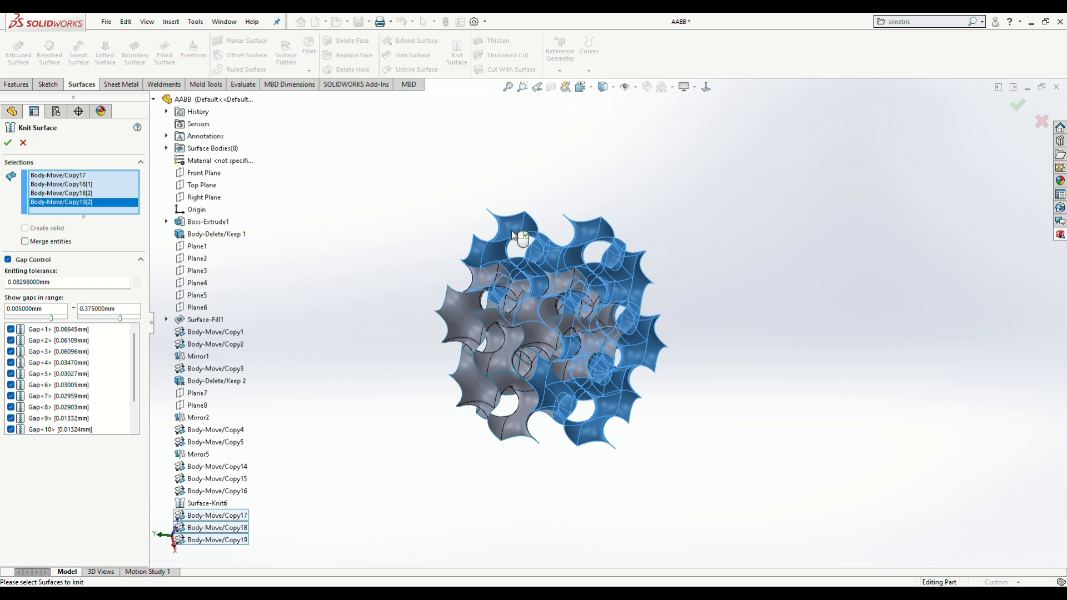
click(473, 325)
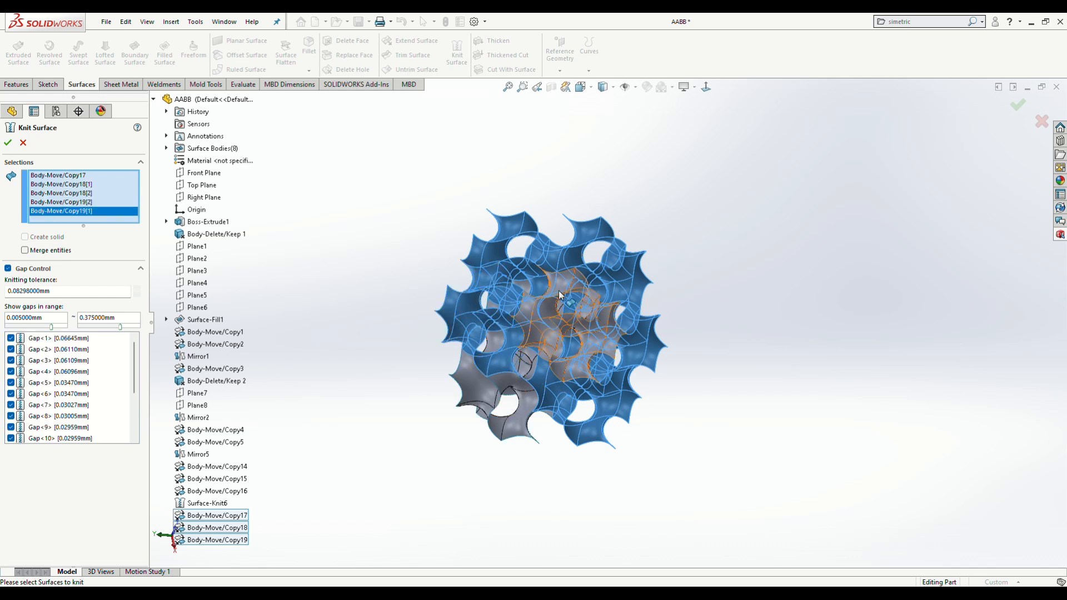
click(545, 368)
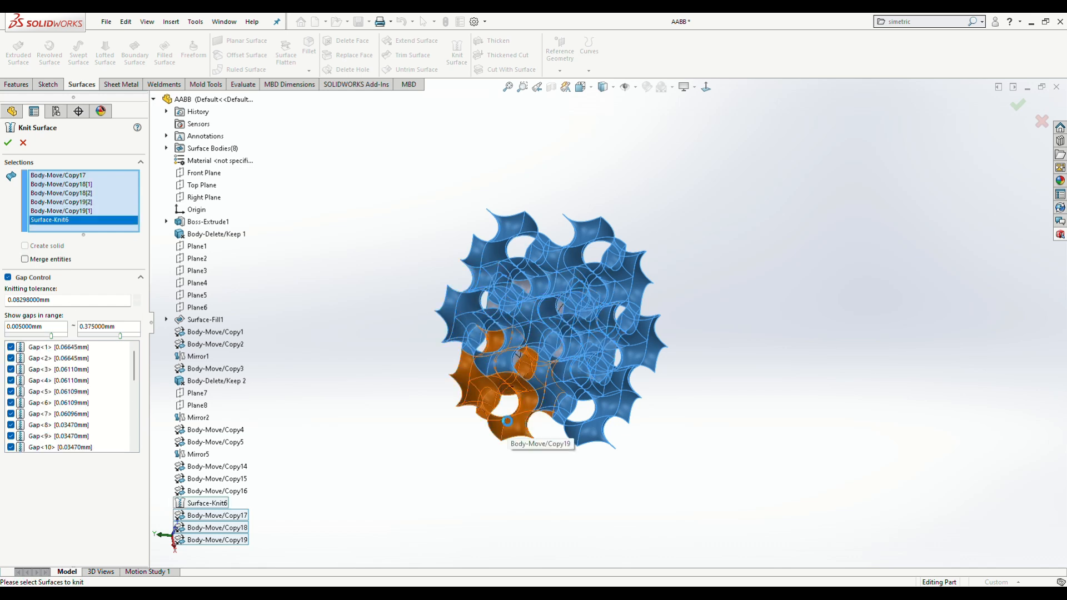
middle_drag(433, 434, 560, 380)
click(503, 329)
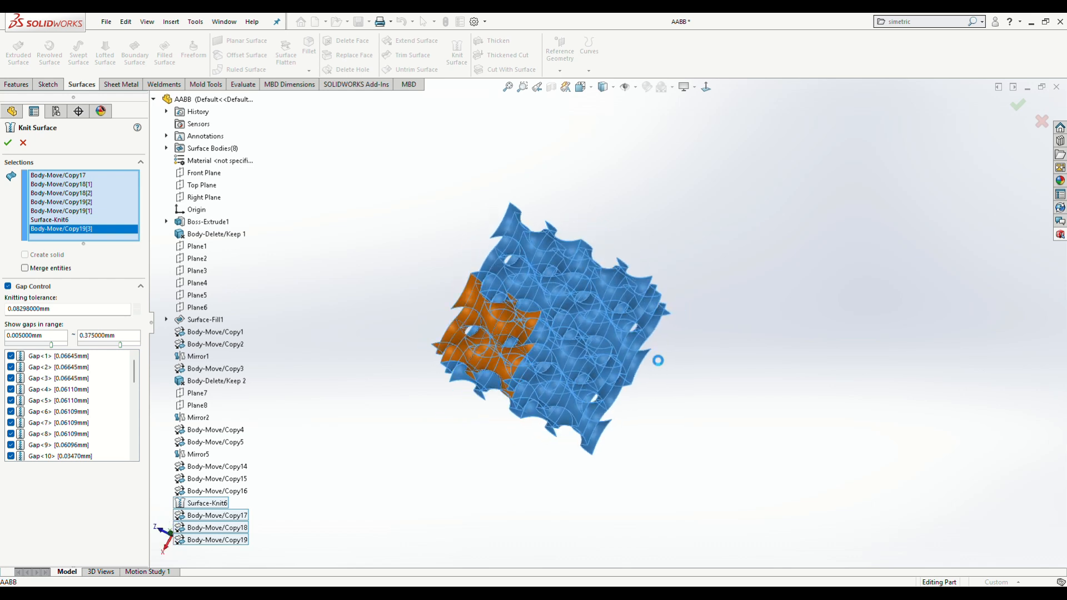
middle_drag(699, 378, 584, 378)
scroll(111, 423, down, 1)
scroll(133, 429, down, 12)
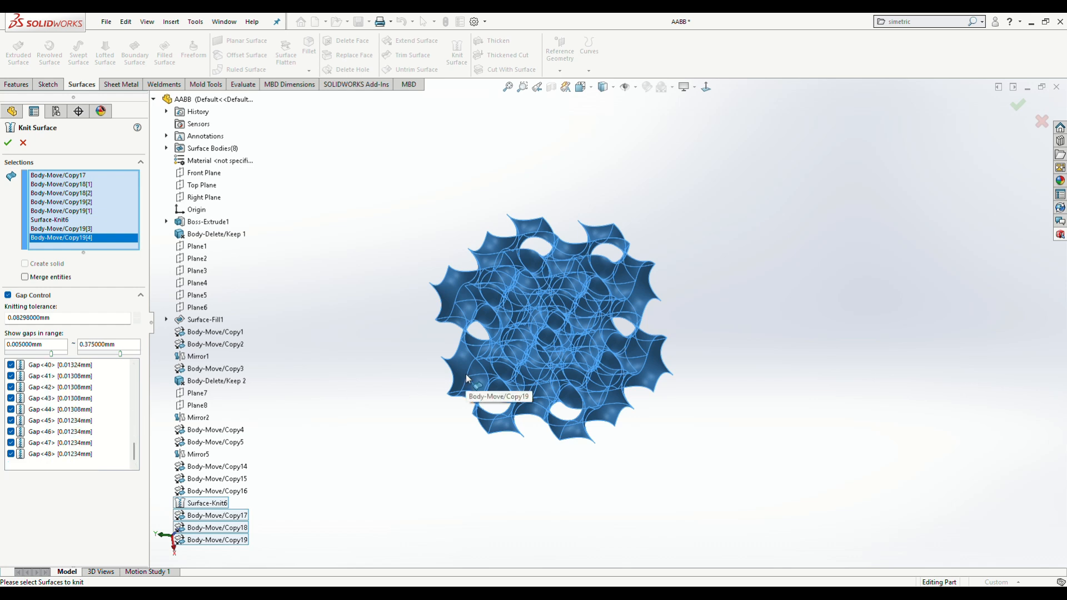
click(7, 144)
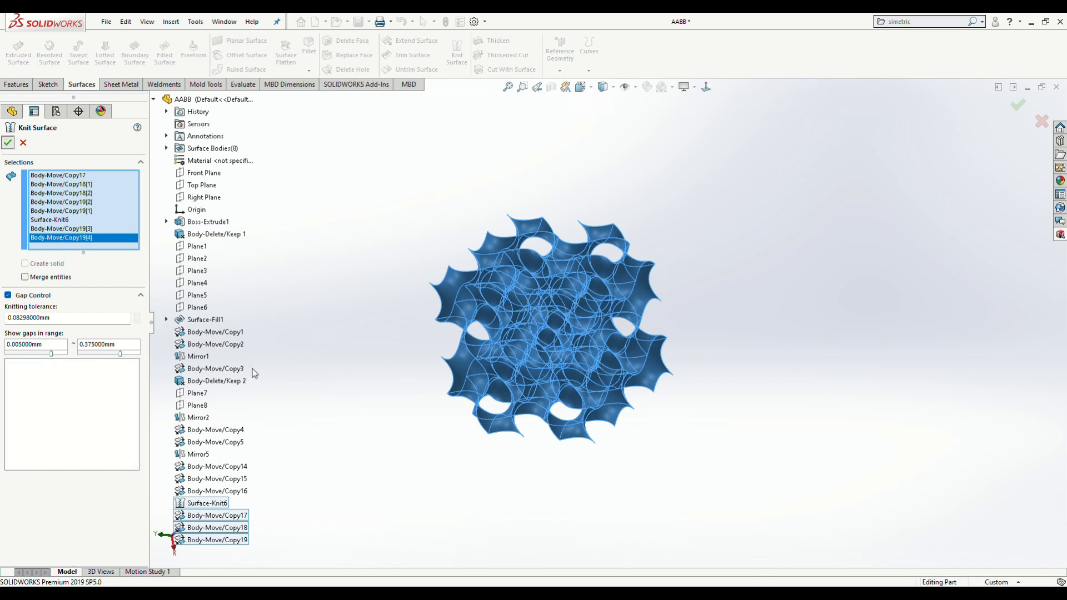
- Thicken the Surface-Knit7 surface by 0.25 mm on both sides, with Merge result off
scroll(107, 434, down, 1)
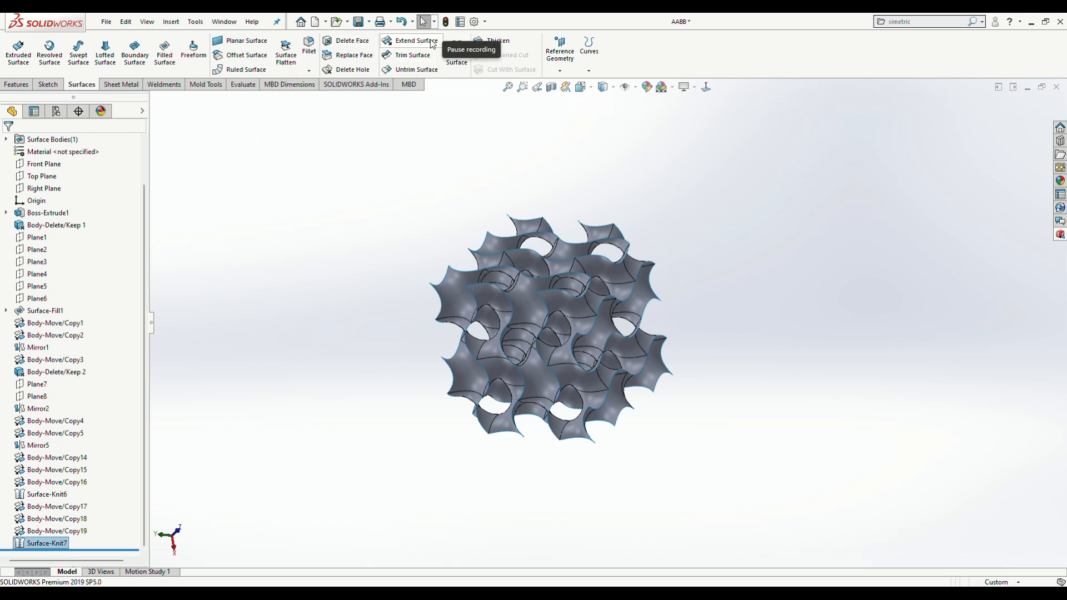
click(491, 40)
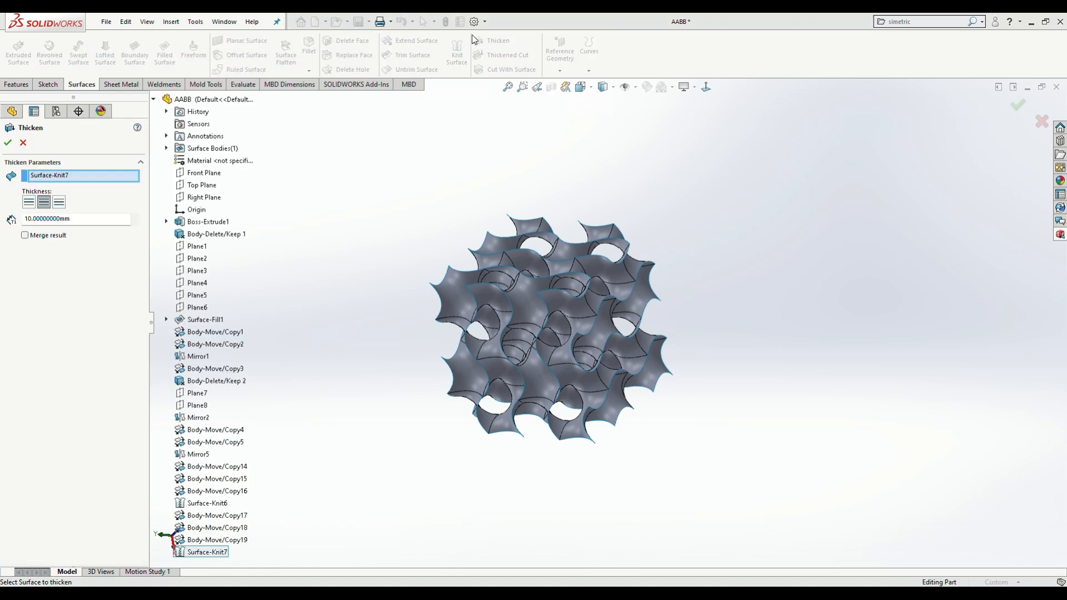
double_click(89, 219)
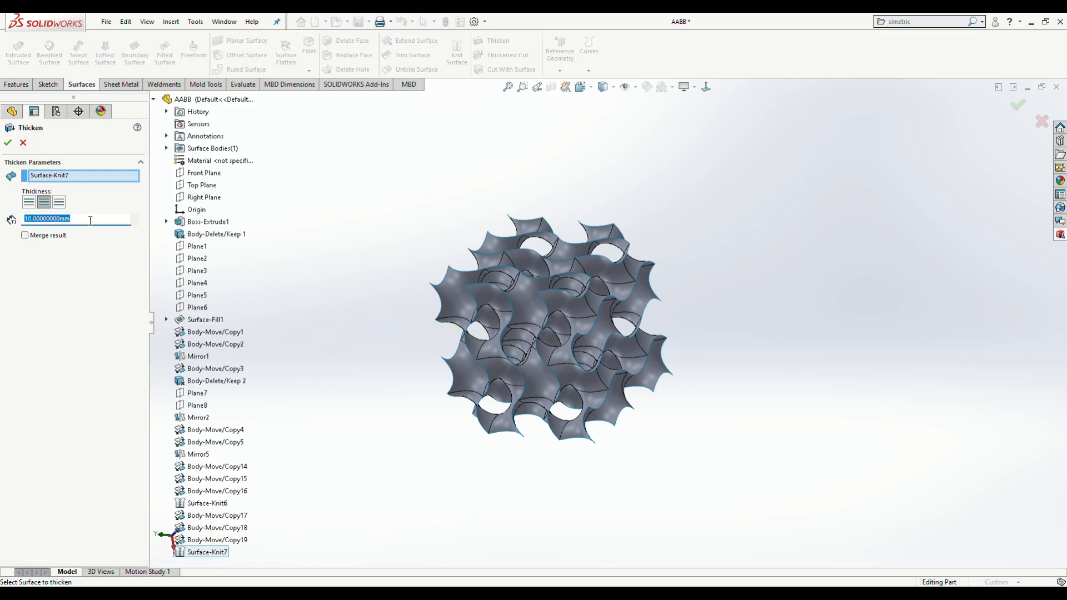
text(0.25)
key(Return)
click(47, 205)
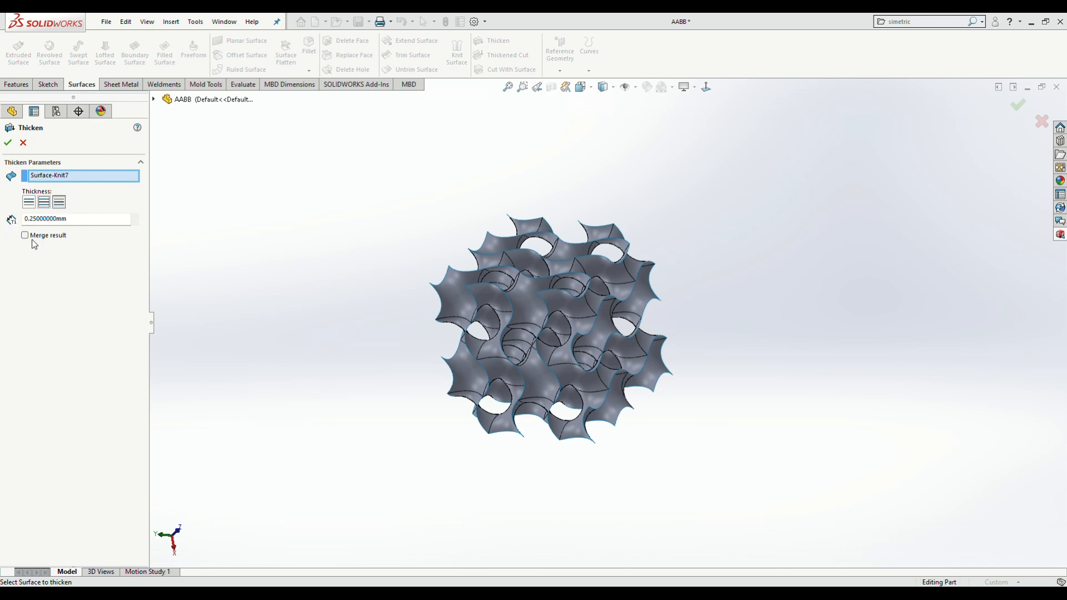
click(43, 206)
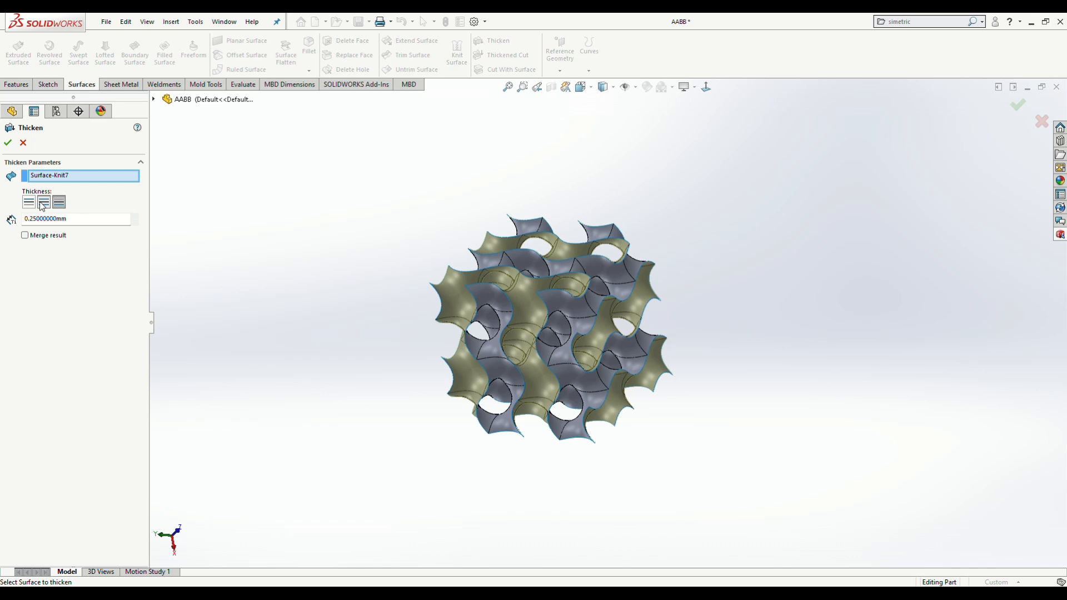
click(41, 203)
click(8, 144)
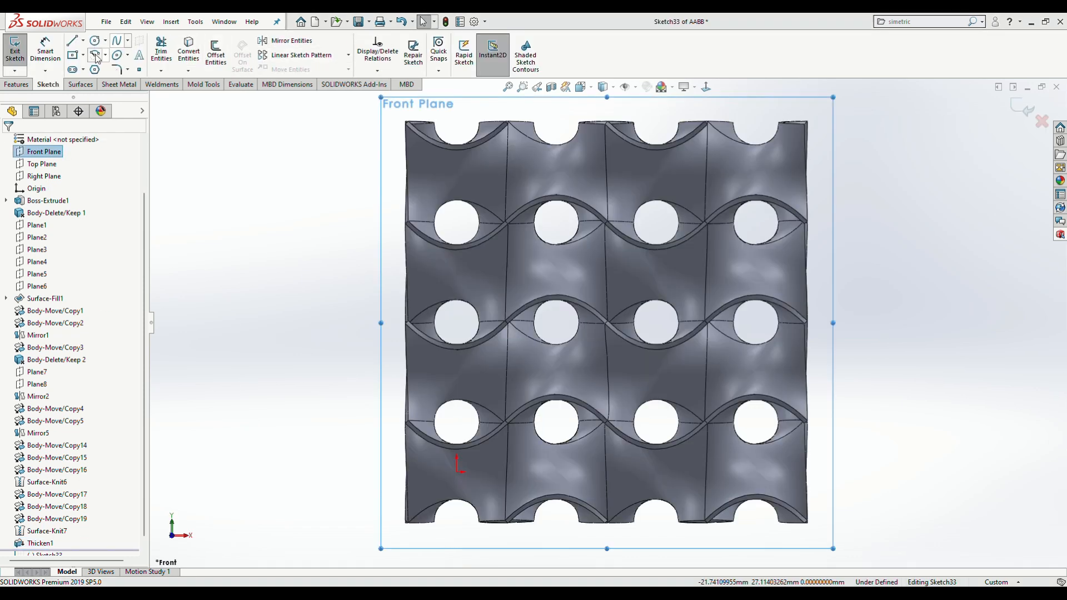
- Sketch a small corner rectangle about 1.2 mm by 1.1 mm near the lattice's upper-left corner
click(84, 55)
click(109, 70)
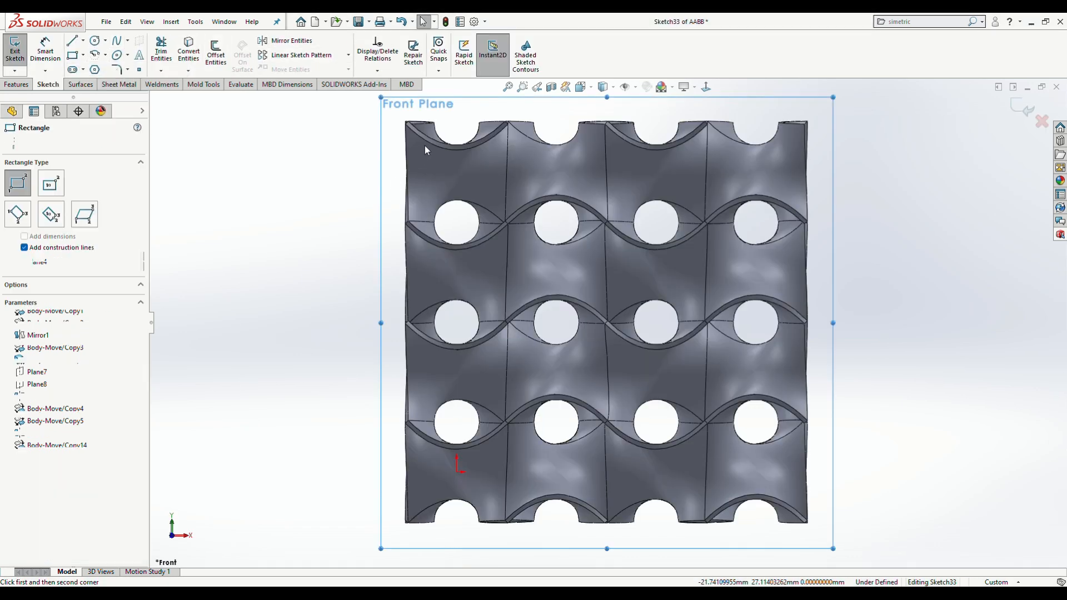
drag(429, 151, 435, 155)
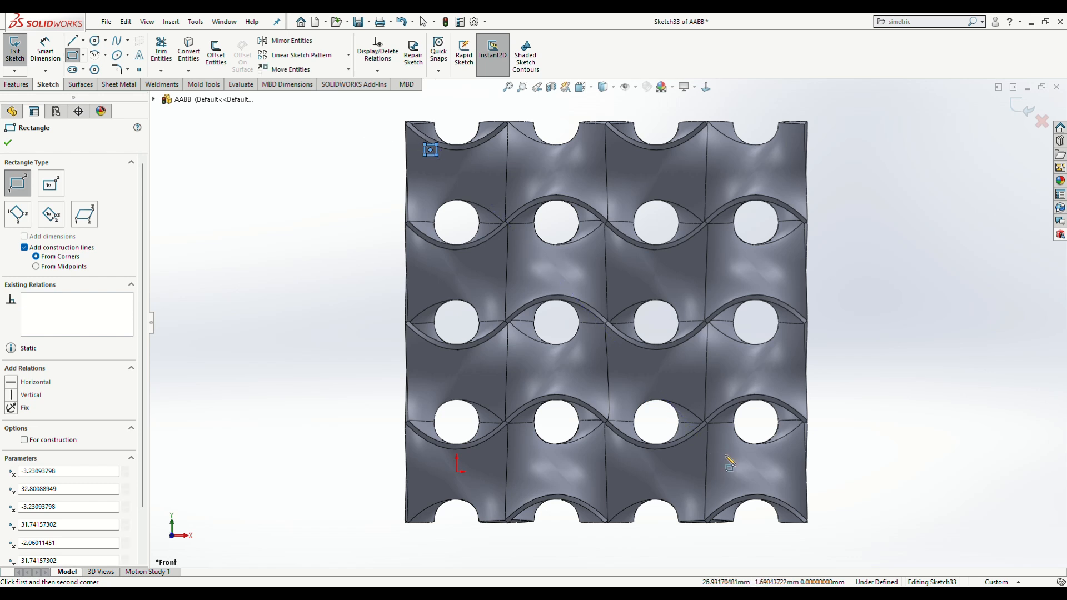
click(8, 143)
- Dimension the rectangle's width and height to 38 mm each
click(45, 50)
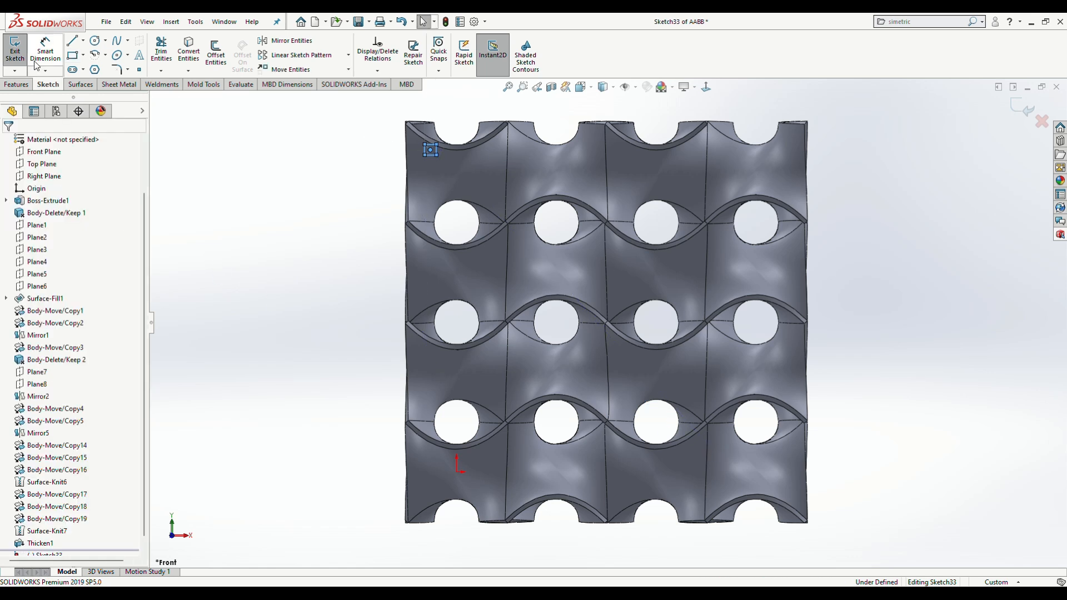
scroll(444, 111, down, 5)
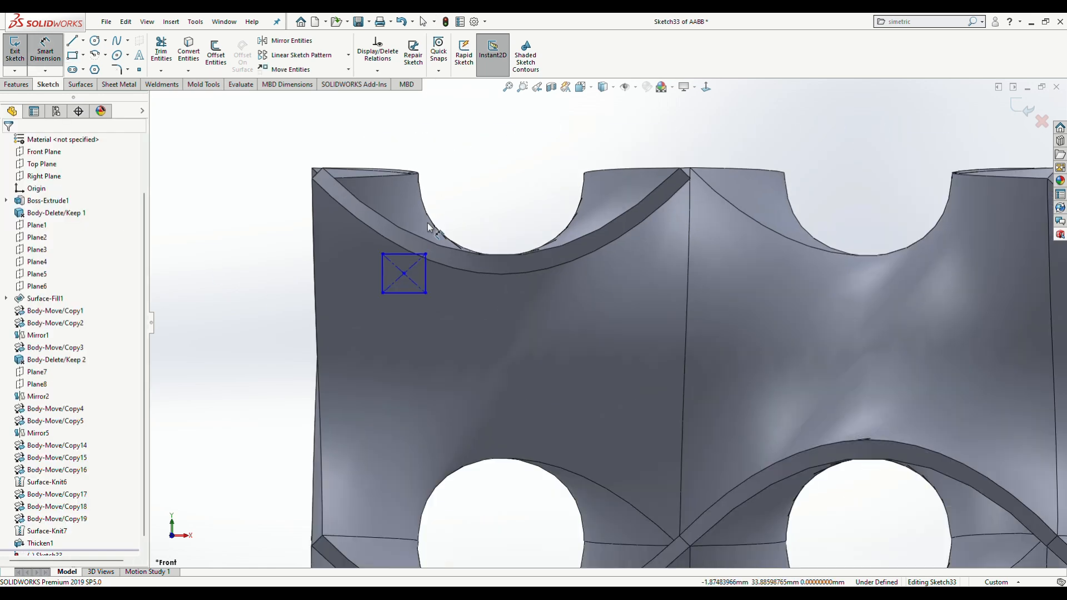
click(409, 254)
click(444, 174)
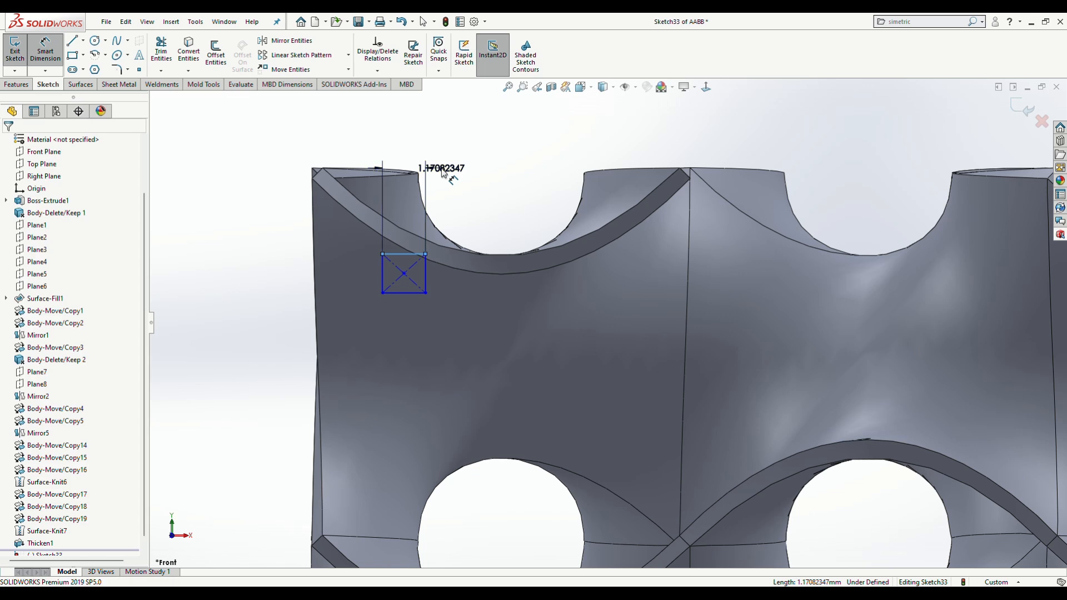
text(10)
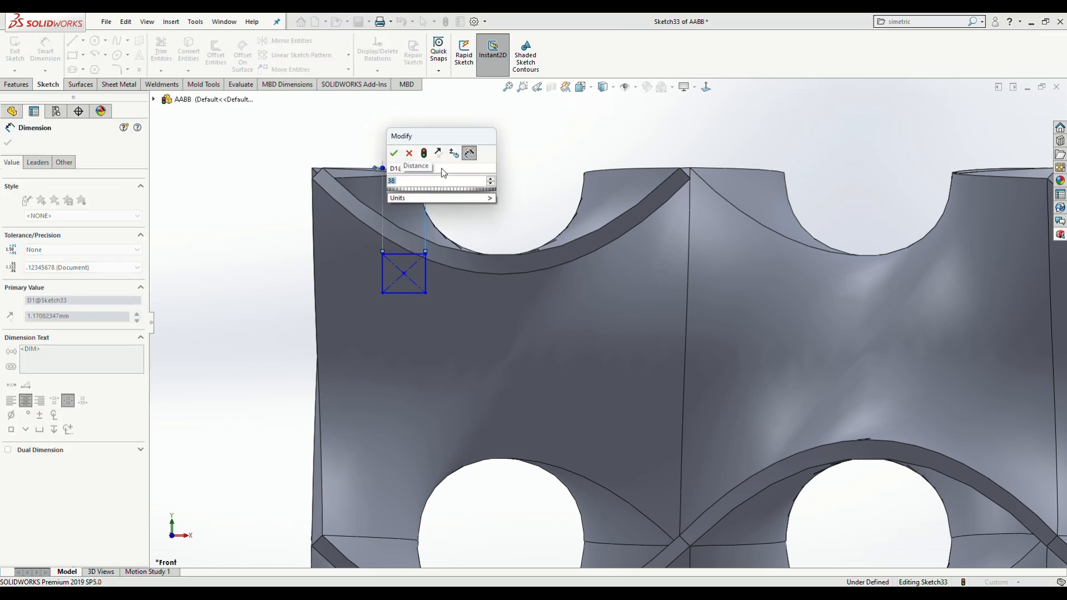
key(Return)
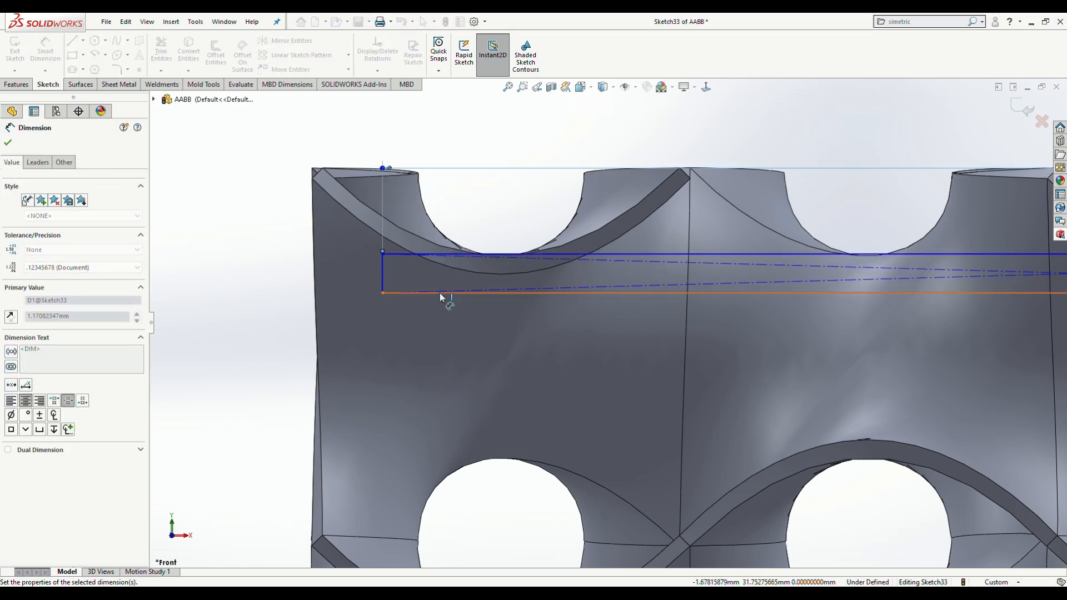
click(383, 276)
click(262, 289)
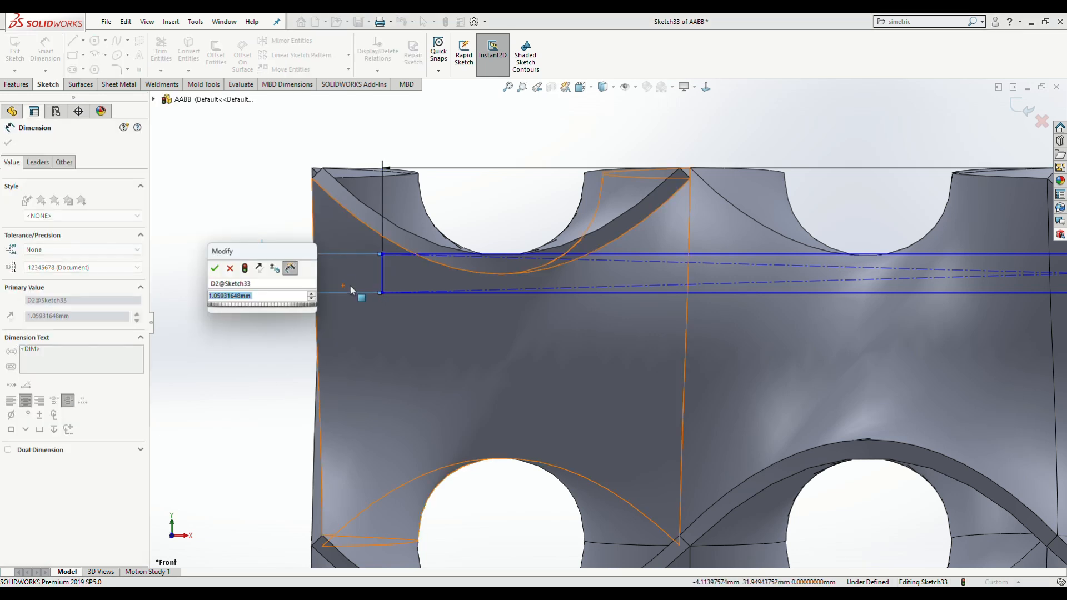
text(38)
key(Return)
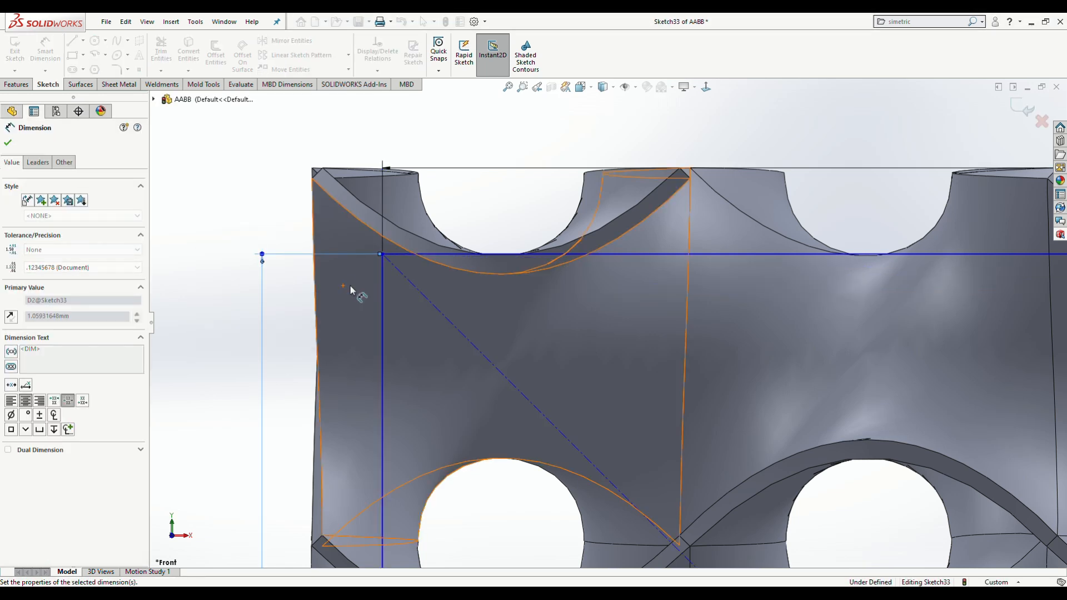
key(Escape)
- Place the 38 mm square's centre on the lattice's central vertex and finish the sketch
scroll(381, 362, up, 5)
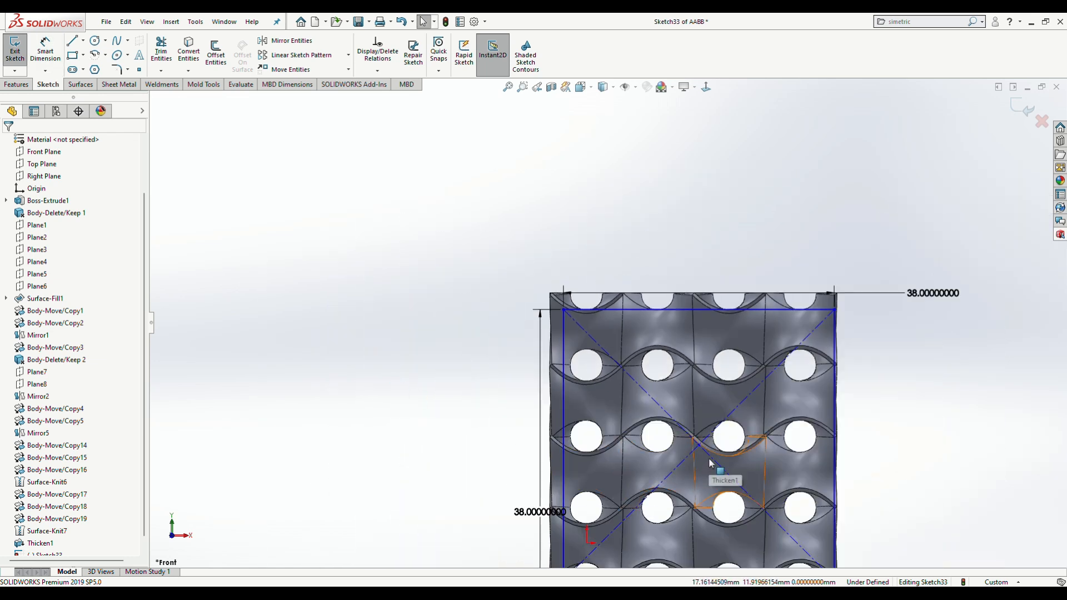
scroll(710, 459, up, 1)
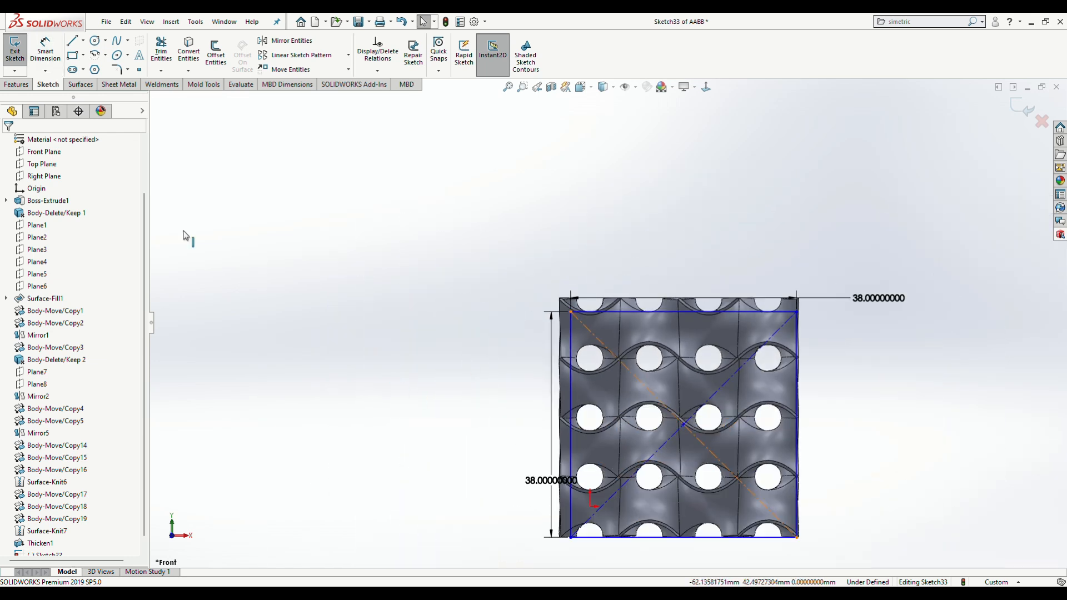
click(682, 425)
drag(682, 424, 678, 419)
click(884, 457)
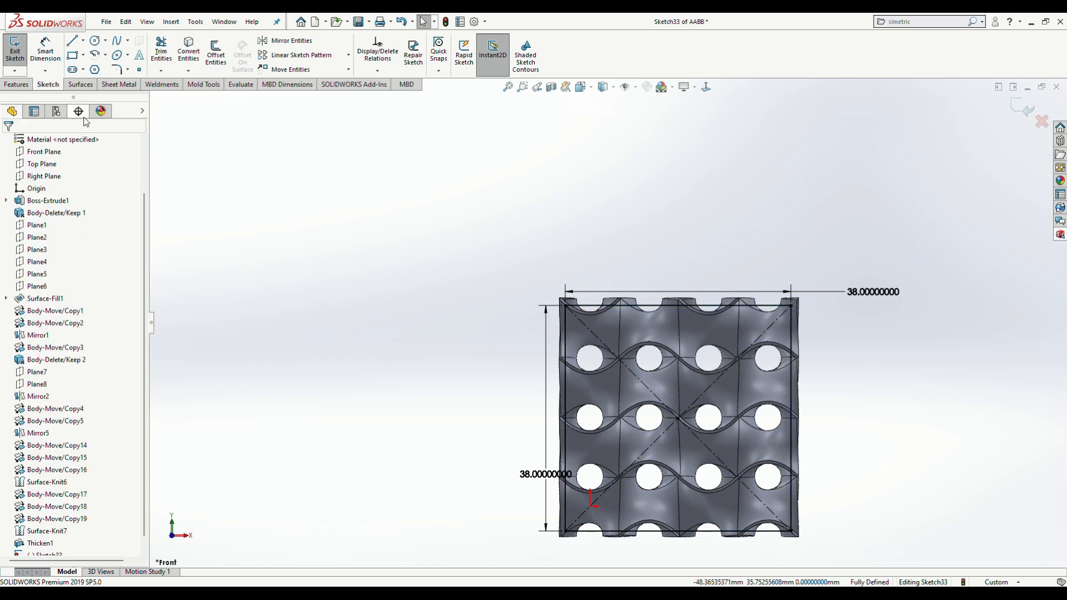
click(15, 54)
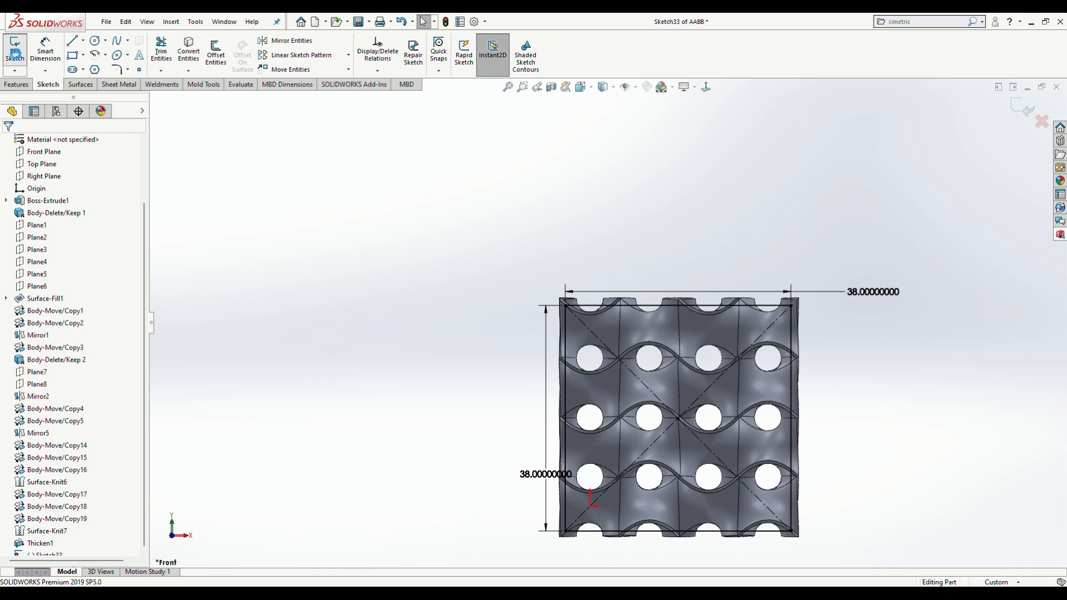
click(17, 85)
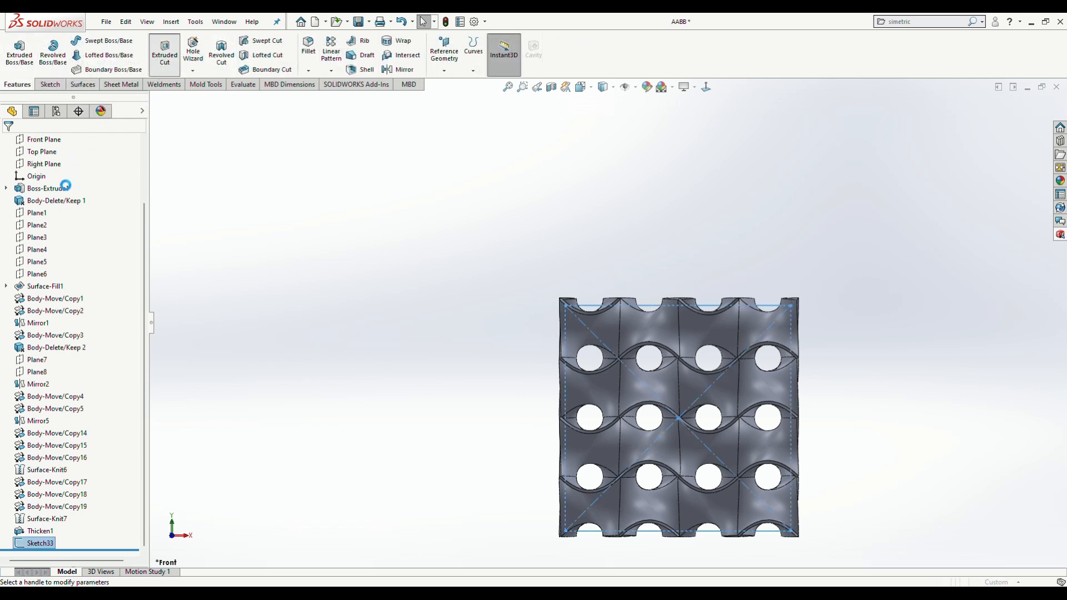
click(75, 210)
click(56, 234)
key(ctrl+7)
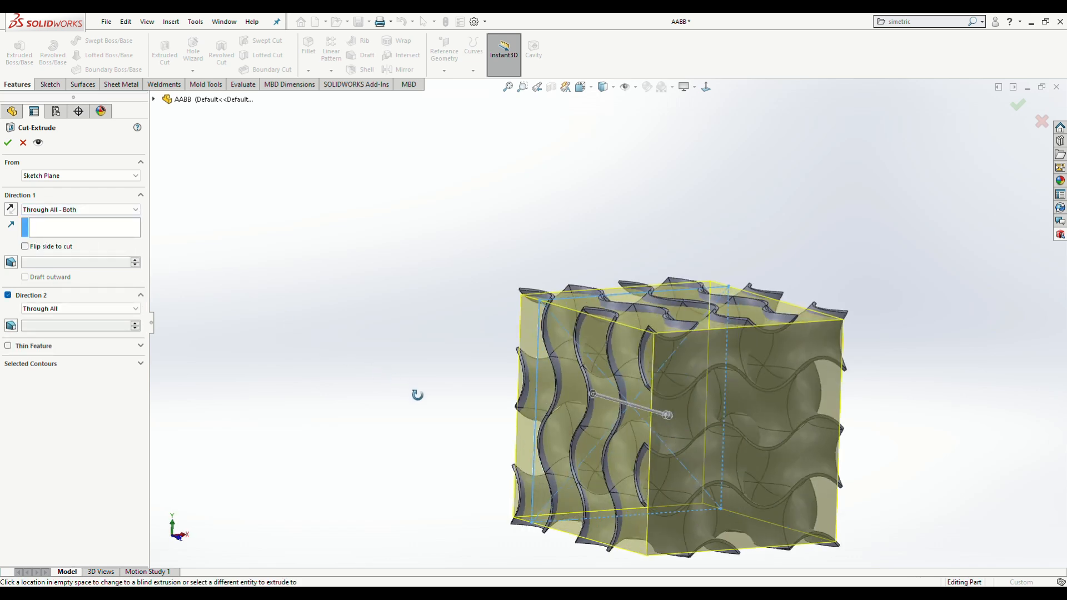
click(23, 142)
- Edit the 38 mm square's sketch, adding a corner rectangle about 71 mm by 63 mm around the whole lattice, and finish the sketch
right_click(38, 543)
click(49, 364)
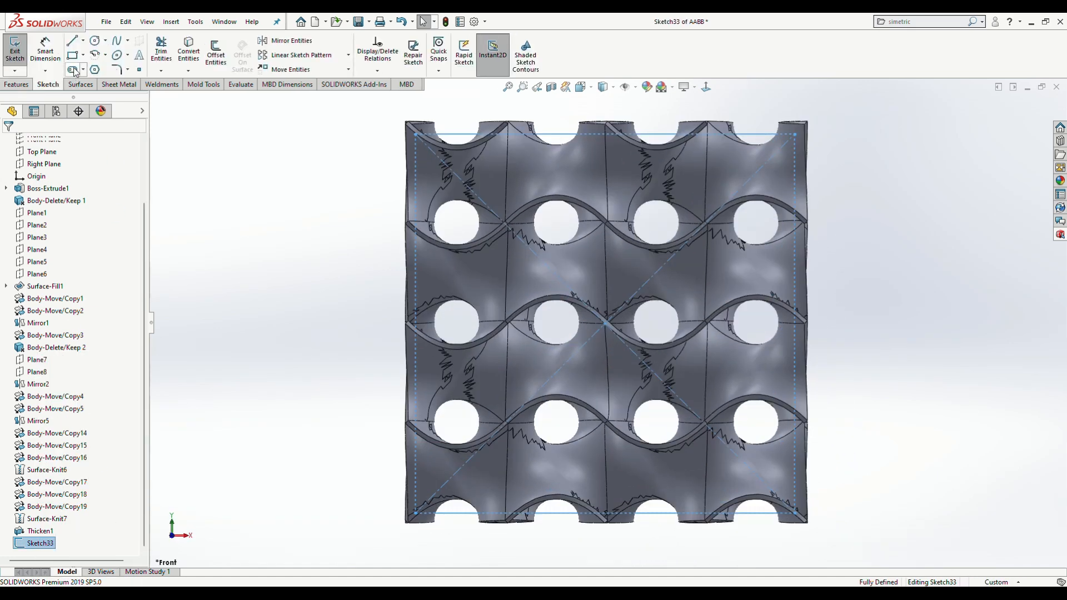
click(83, 55)
click(85, 71)
scroll(409, 227, up, 4)
click(423, 194)
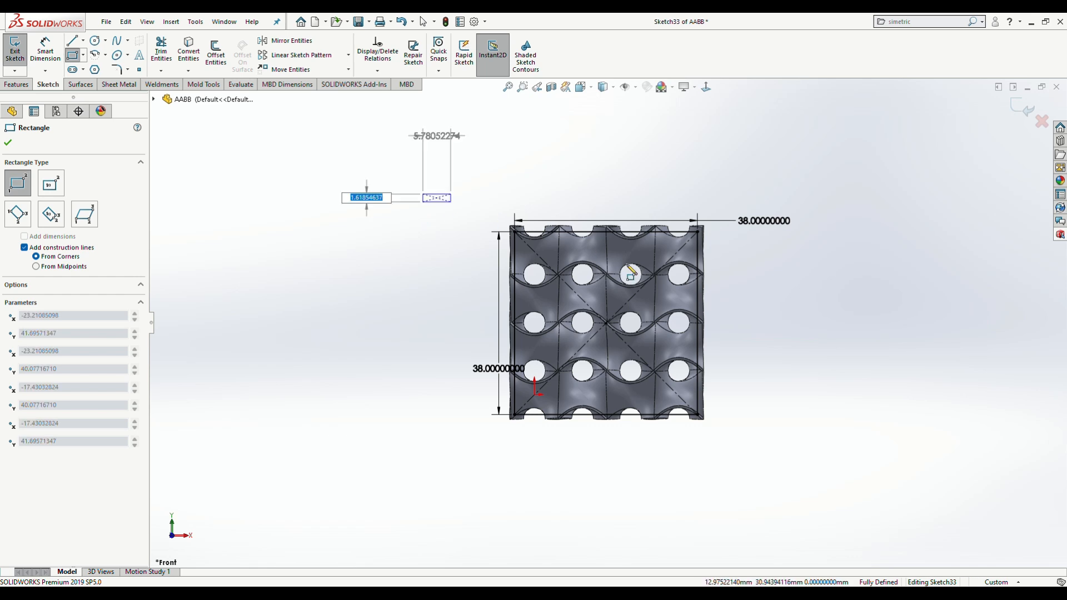
click(766, 499)
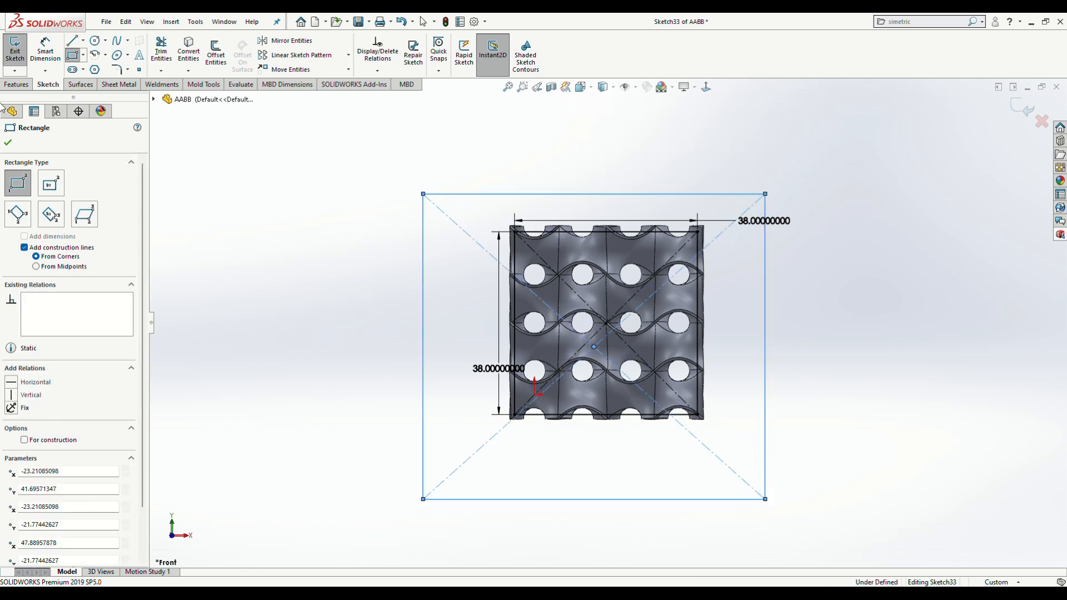
click(8, 146)
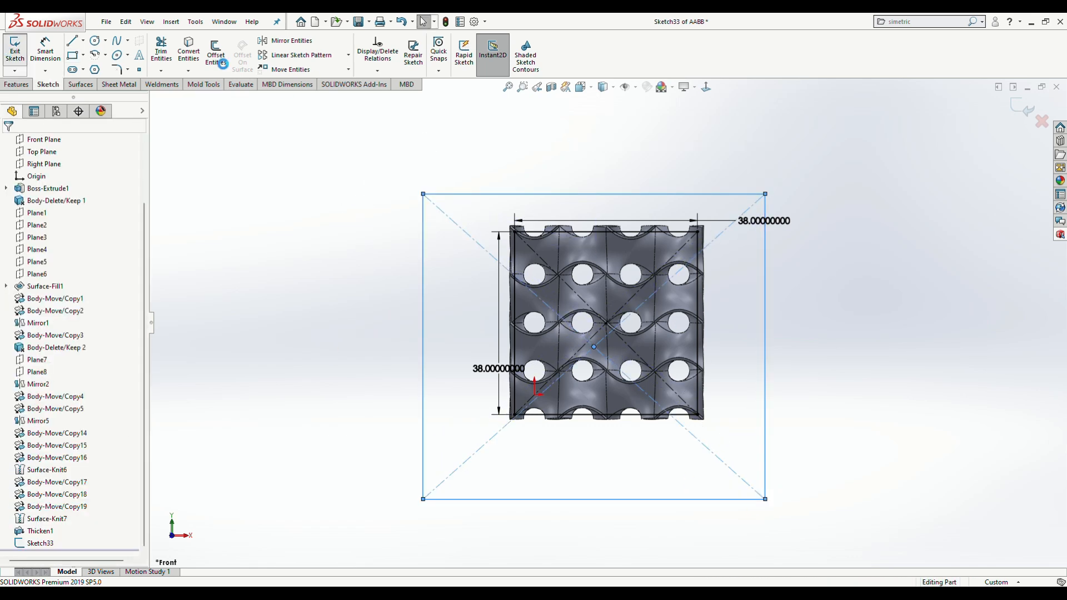
- Extrude-cut the region between the two rectangles Through All - Both, with the selected contour removed
click(166, 60)
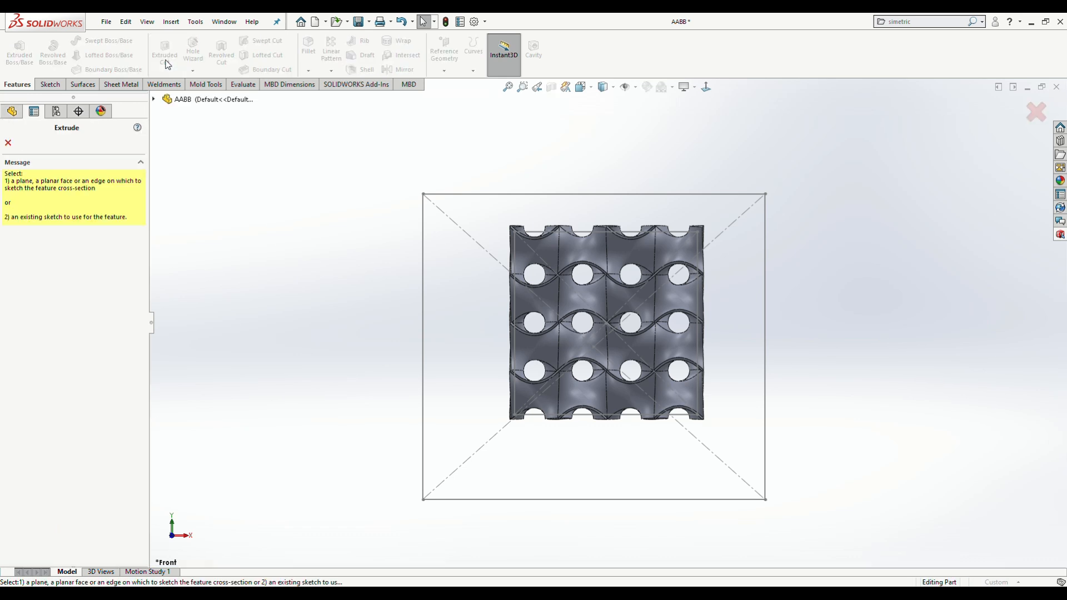
click(424, 221)
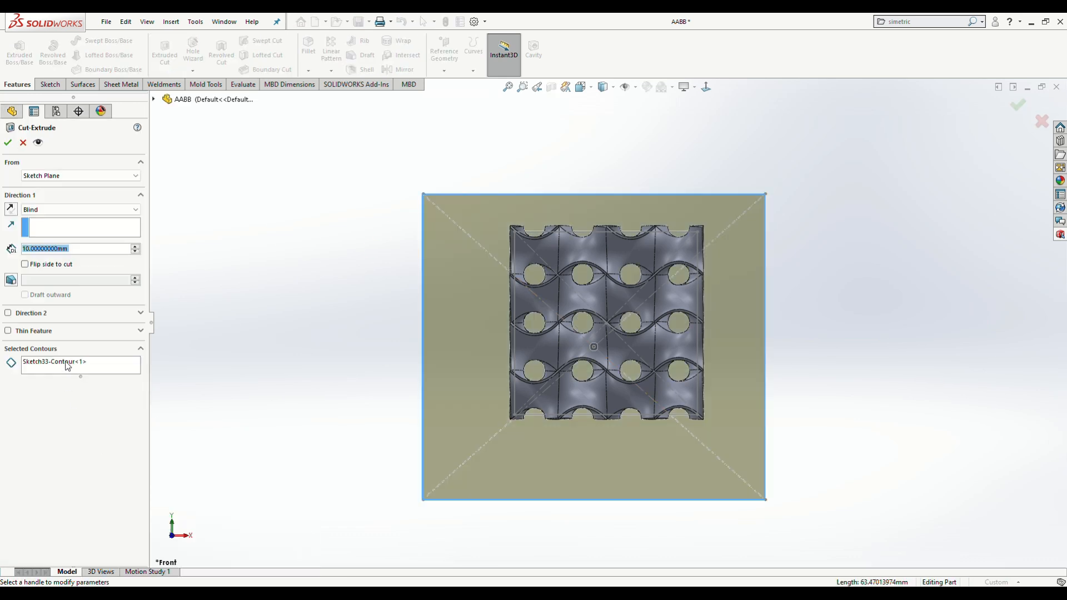
right_click(66, 362)
click(104, 370)
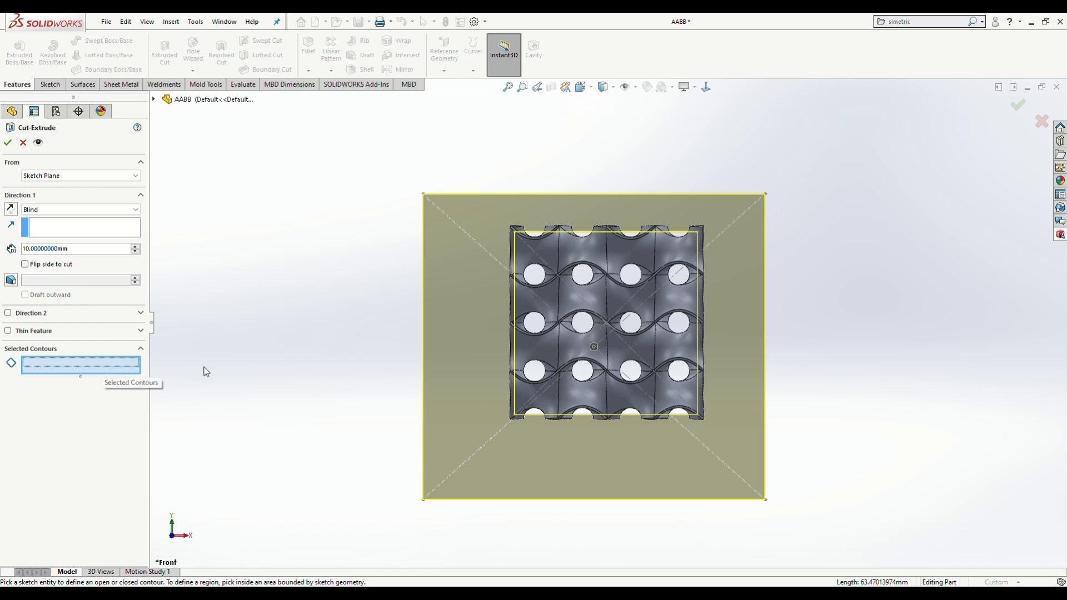
middle_drag(278, 352, 287, 384)
click(82, 214)
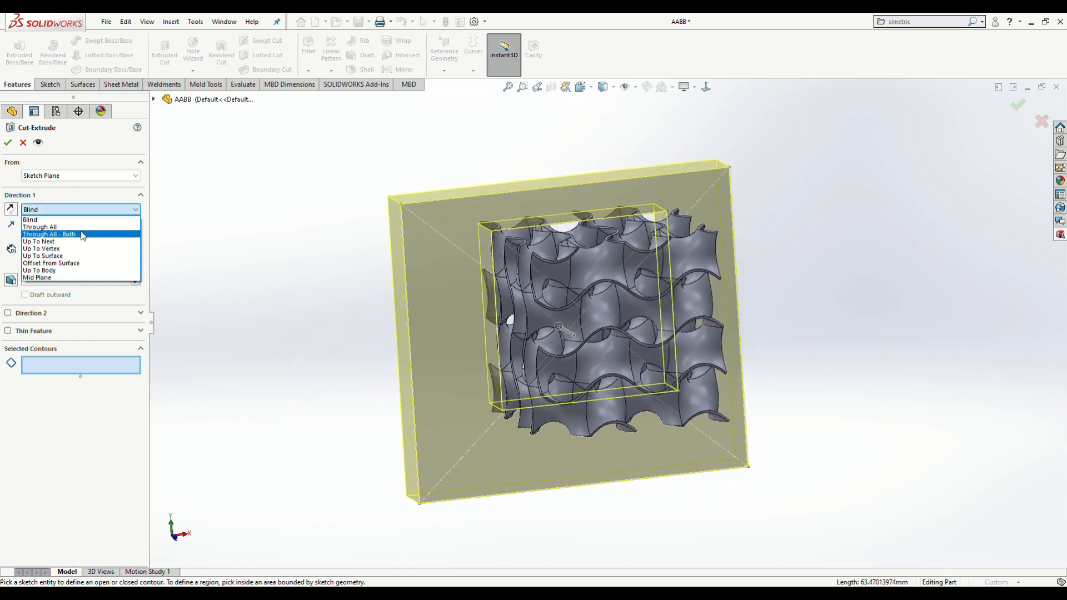
click(82, 236)
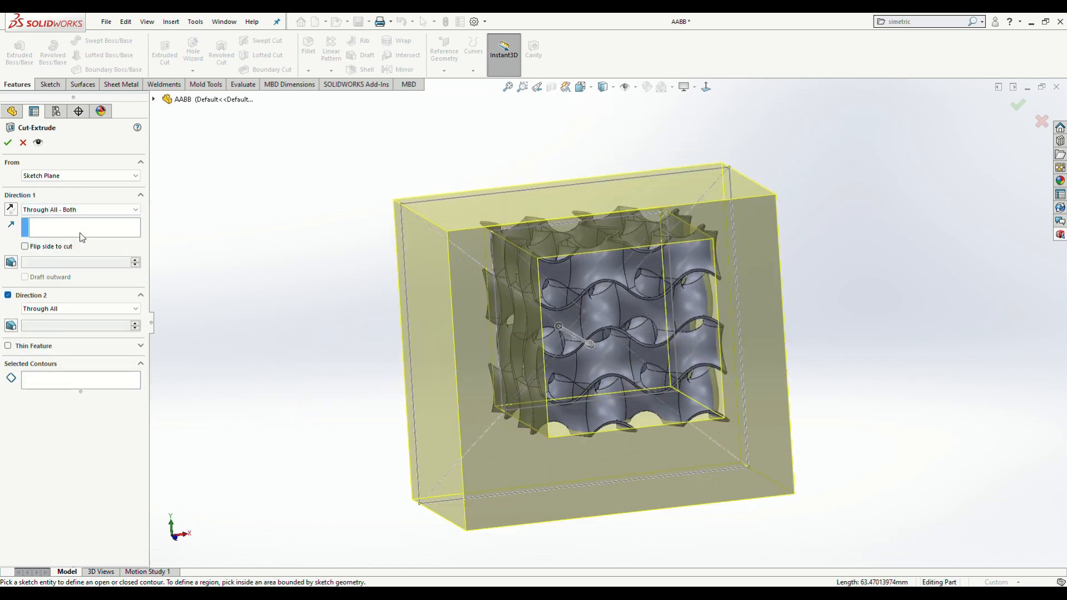
click(7, 143)
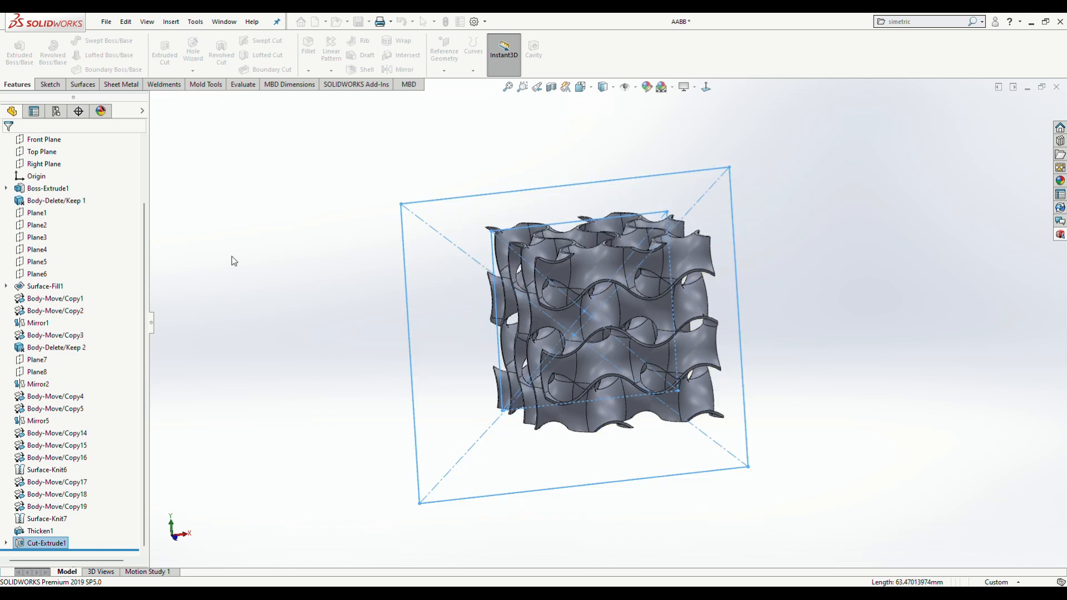
click(225, 276)
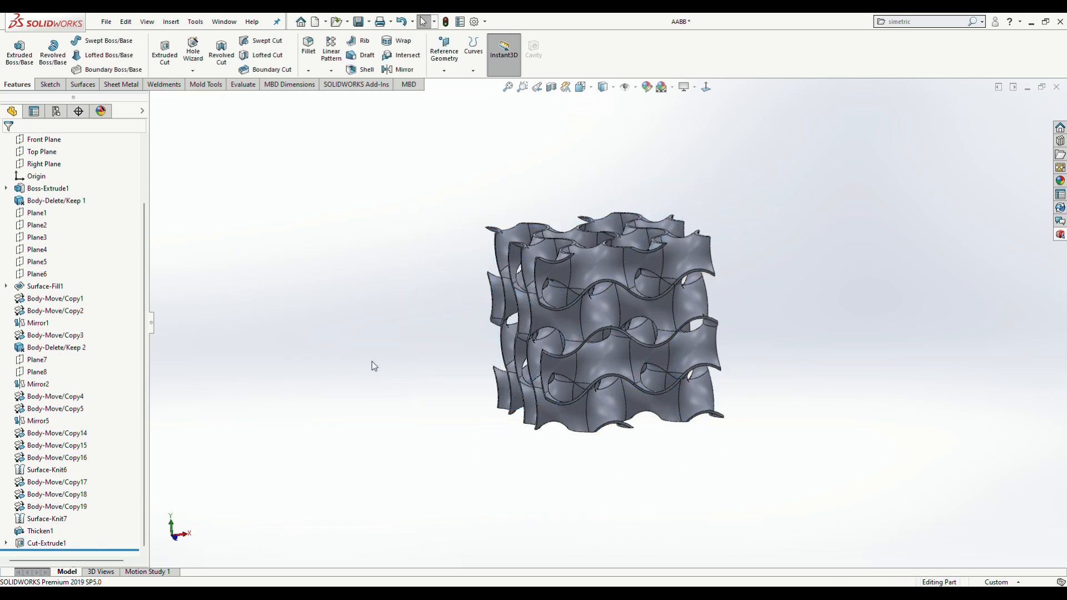
- Start a sketch on the Top Plane
middle_drag(373, 362, 419, 451)
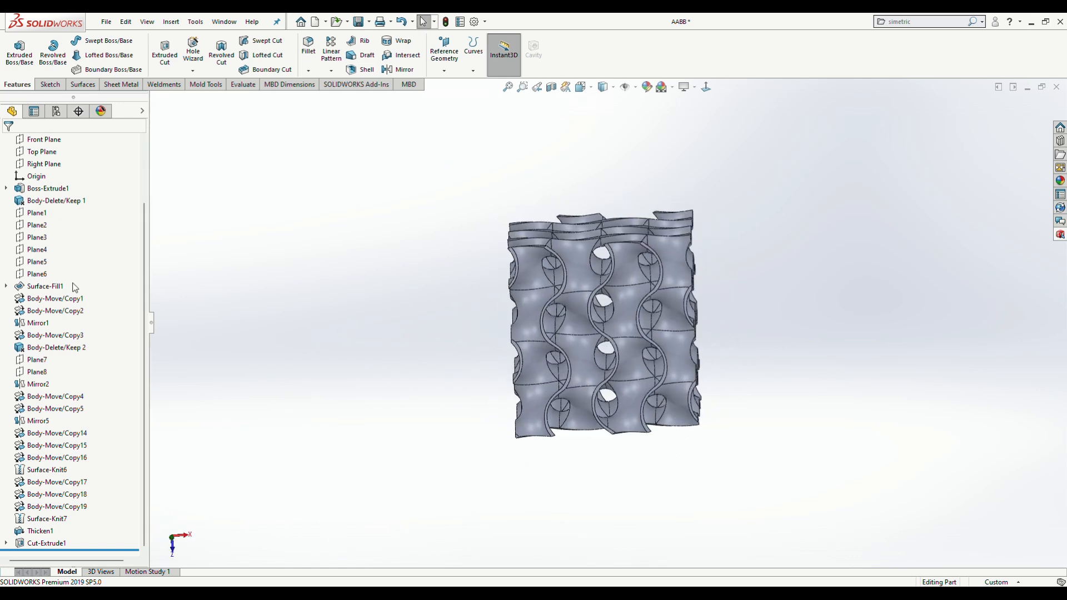
click(41, 157)
click(65, 161)
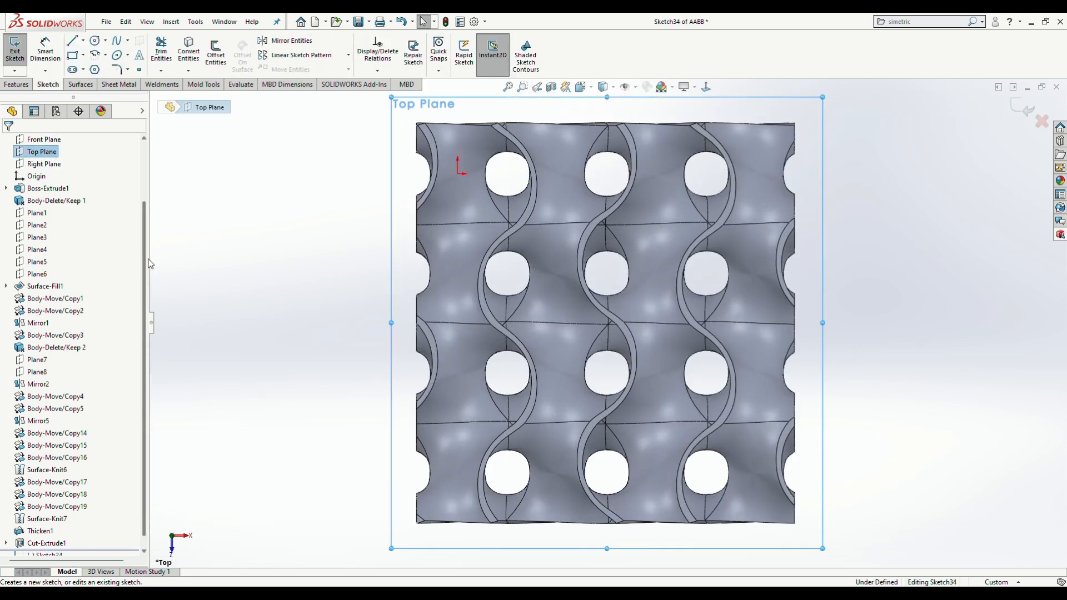
- Try a small corner rectangle starting at the origin, and undo it
click(82, 55)
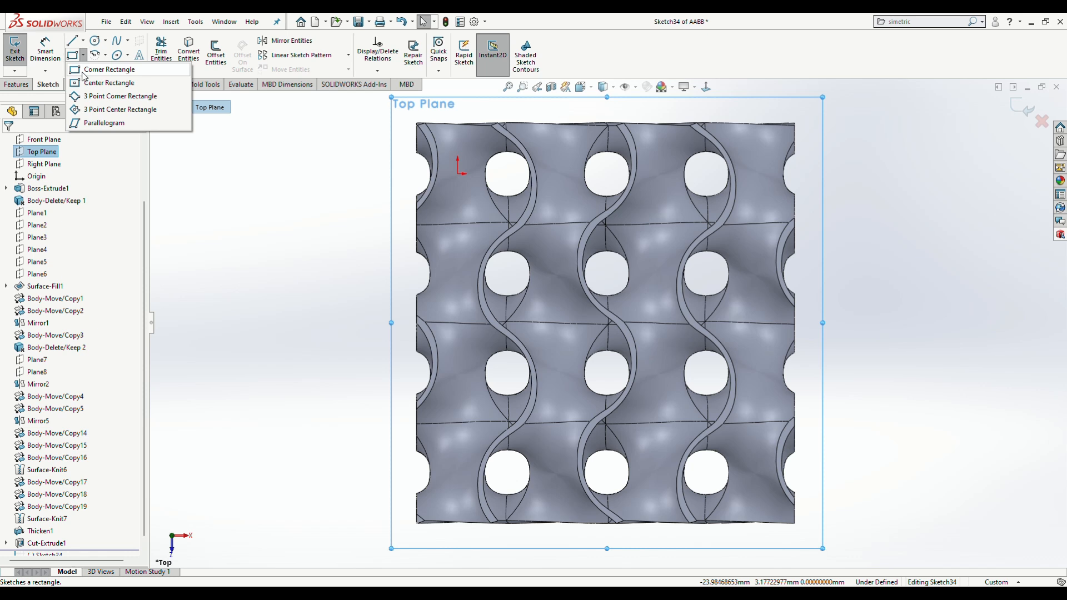
click(82, 73)
click(458, 173)
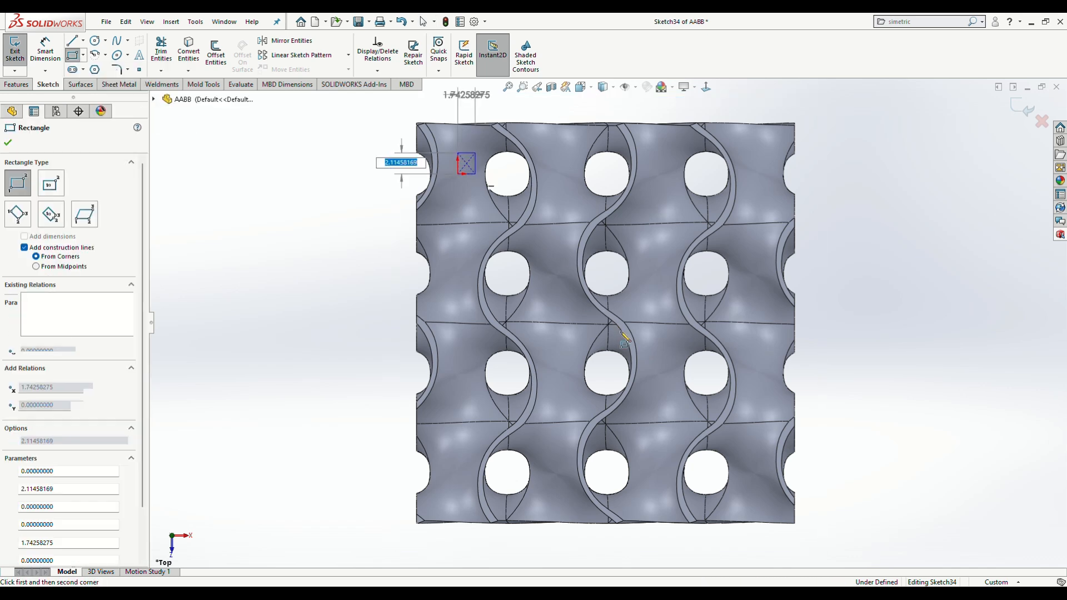
key(Return)
key(Escape)
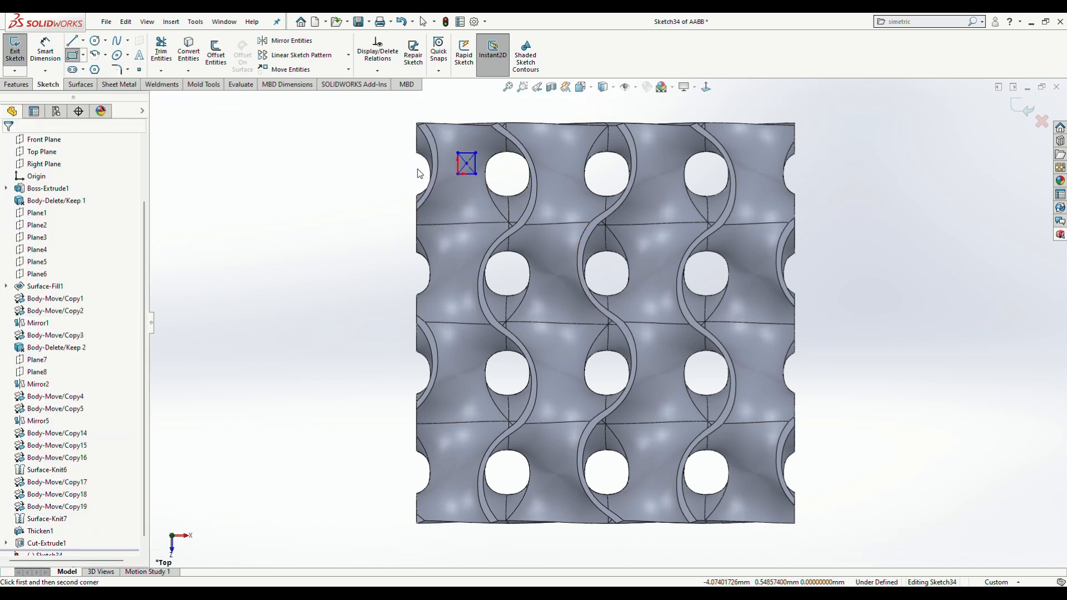
key(ctrl+z)
- Sketch a corner rectangle about 38 mm wide by 37.8 mm high over the lattice, with its vertical sides on the lattice's side edges
click(83, 55)
click(95, 67)
key(Escape)
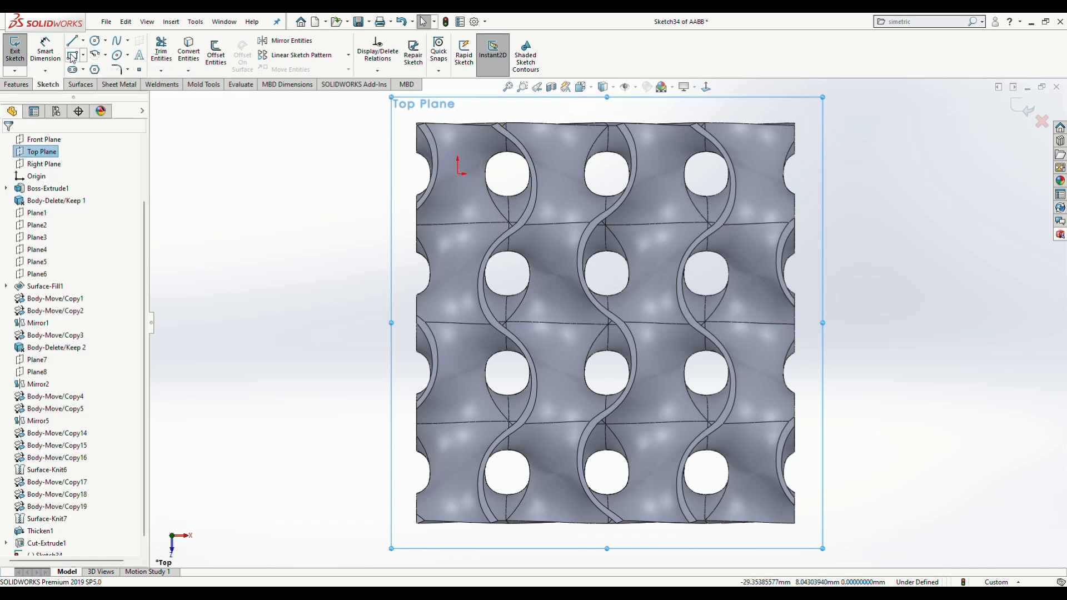
key(Return)
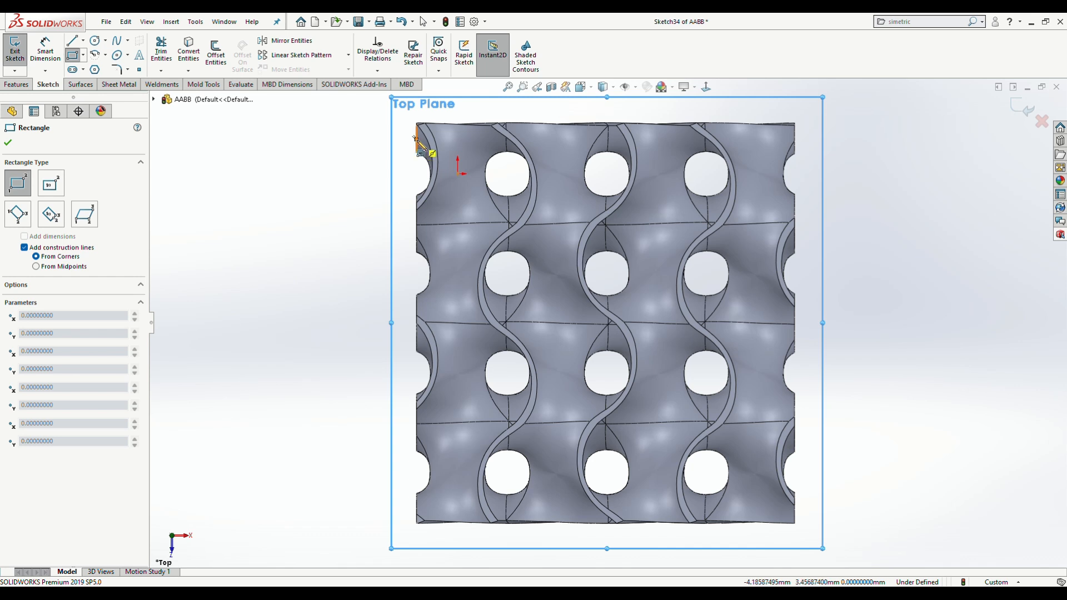
scroll(421, 148, up, 5)
click(484, 199)
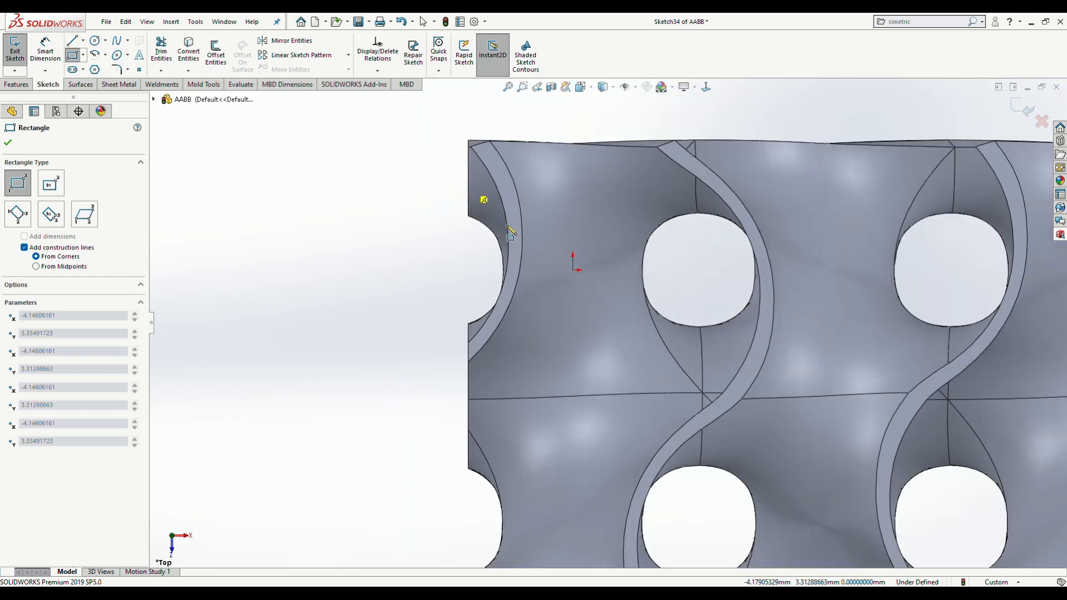
scroll(775, 396, down, 6)
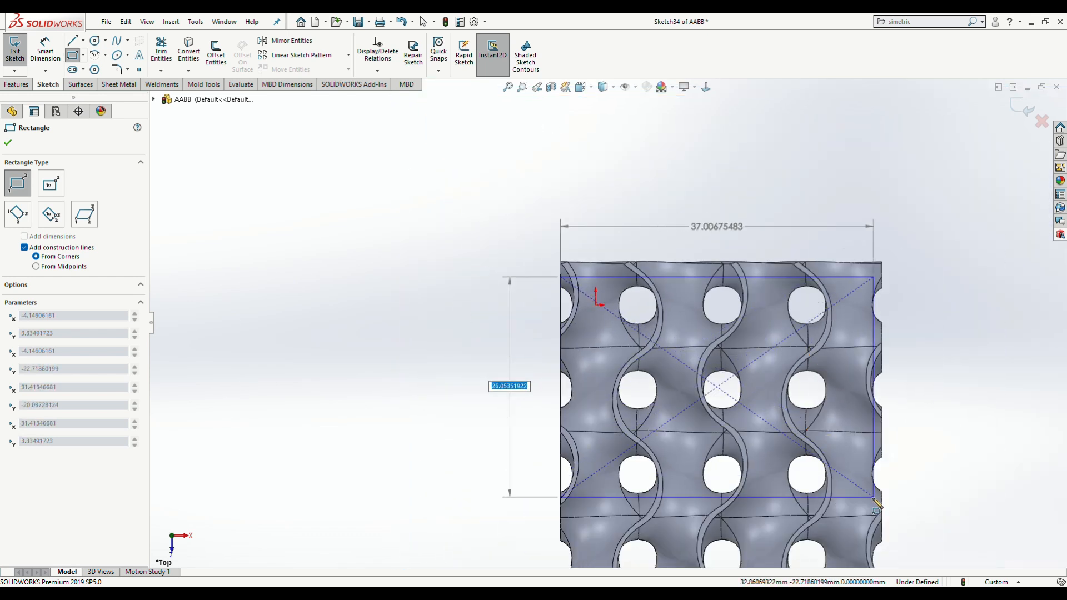
scroll(839, 508, up, 6)
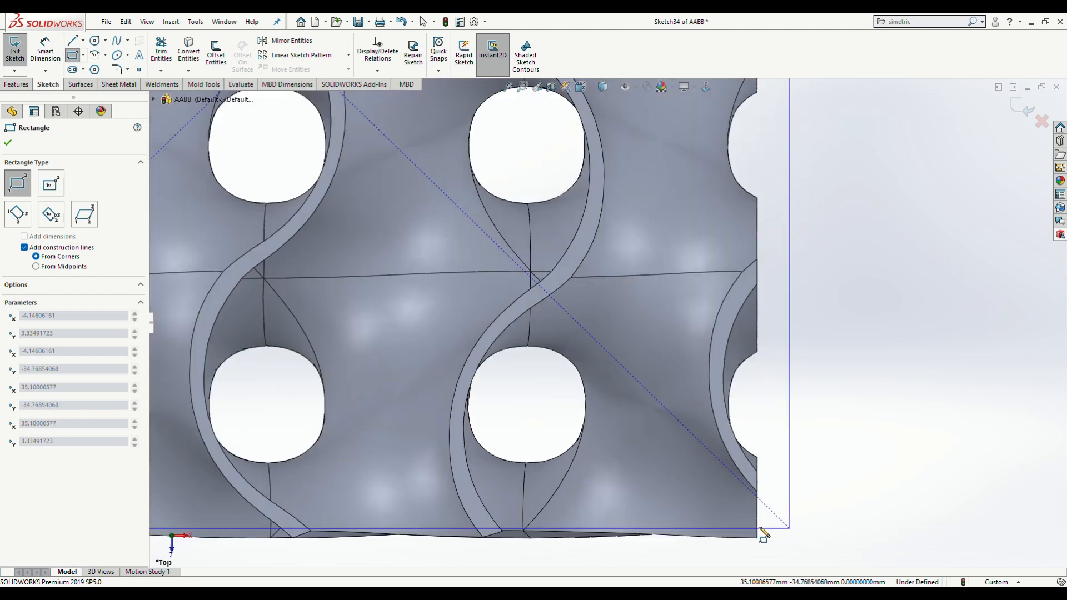
scroll(764, 533, up, 3)
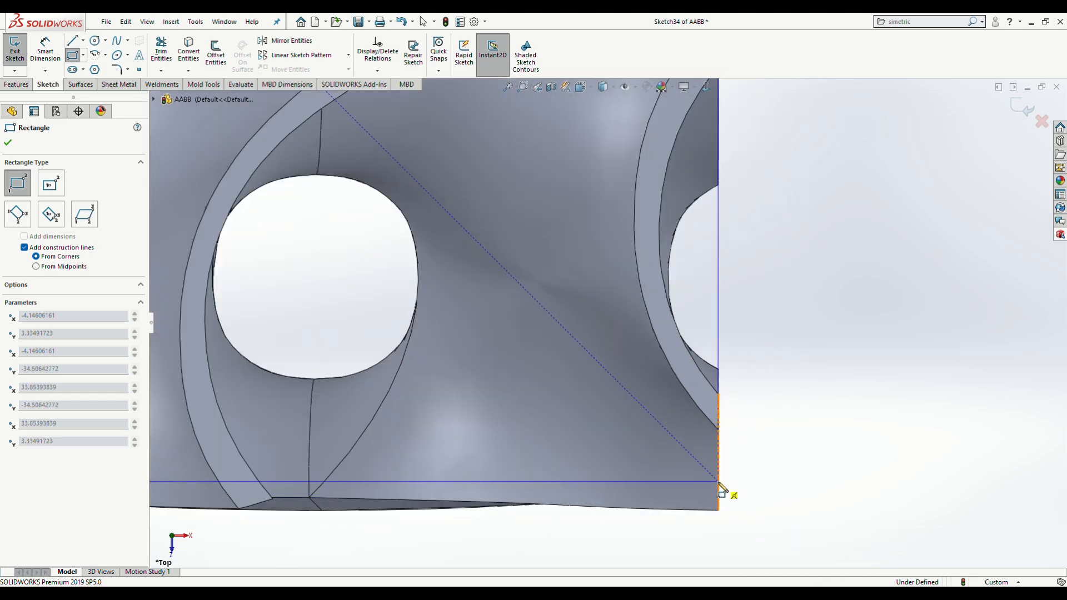
click(721, 489)
scroll(731, 486, down, 8)
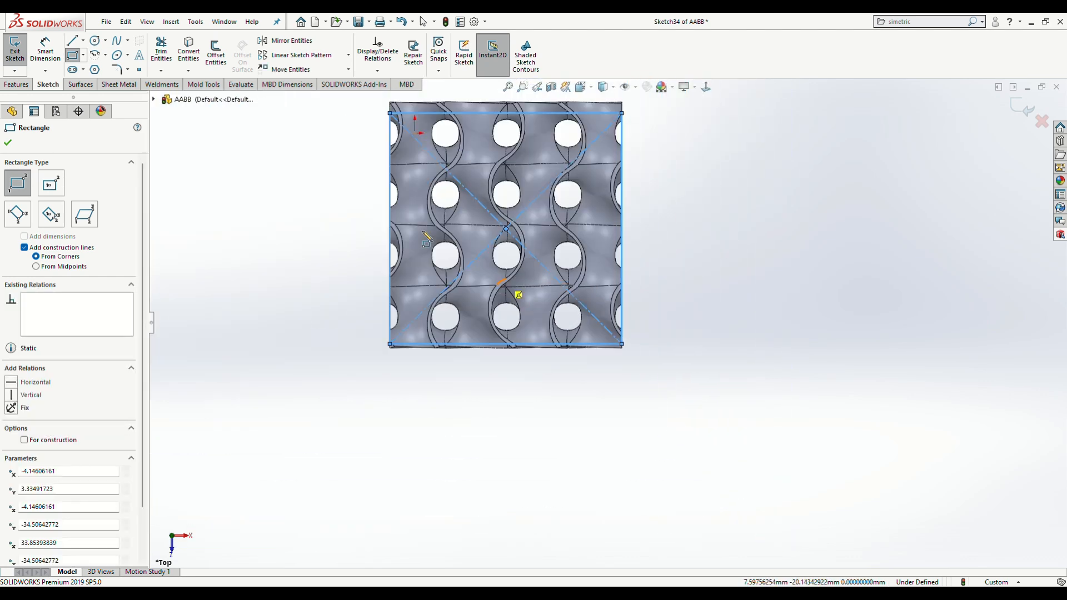
- Dimension the rectangle's vertical side to 38 mm
click(45, 50)
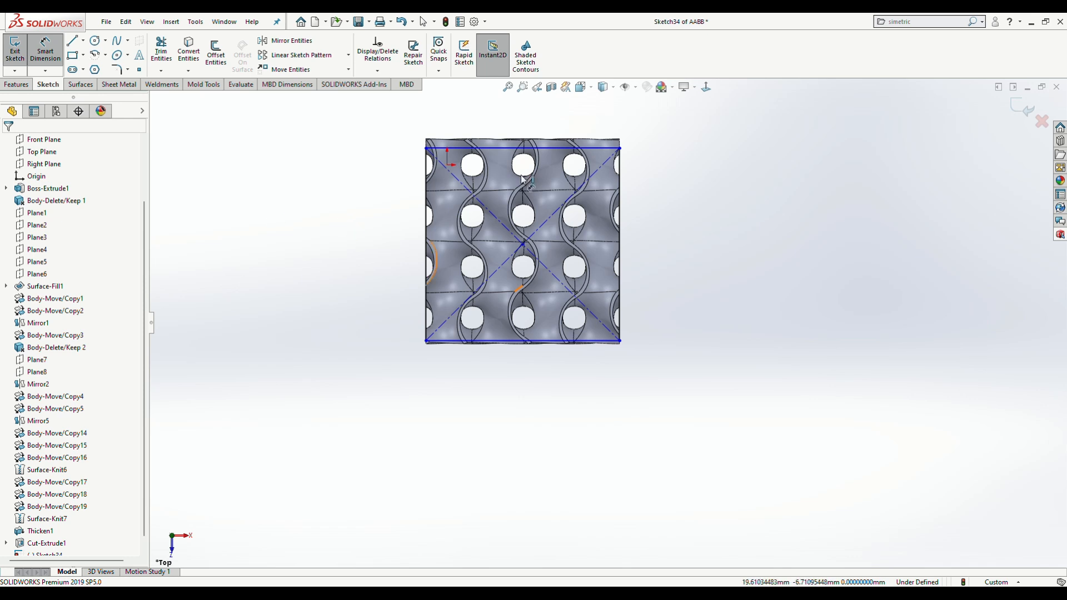
click(428, 216)
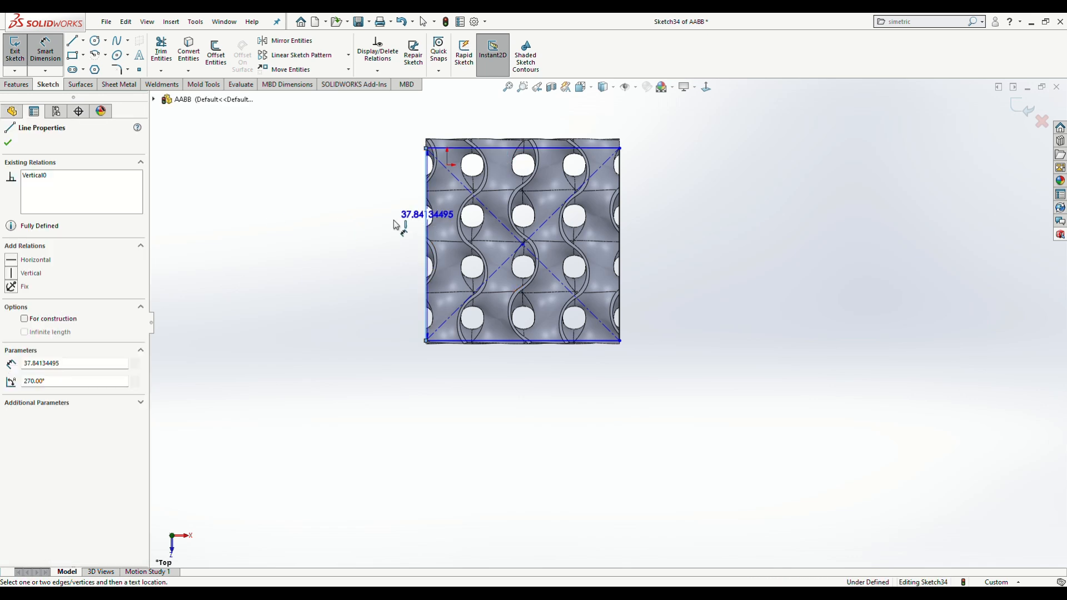
click(391, 225)
text(38)
key(Return)
scroll(441, 150, down, 5)
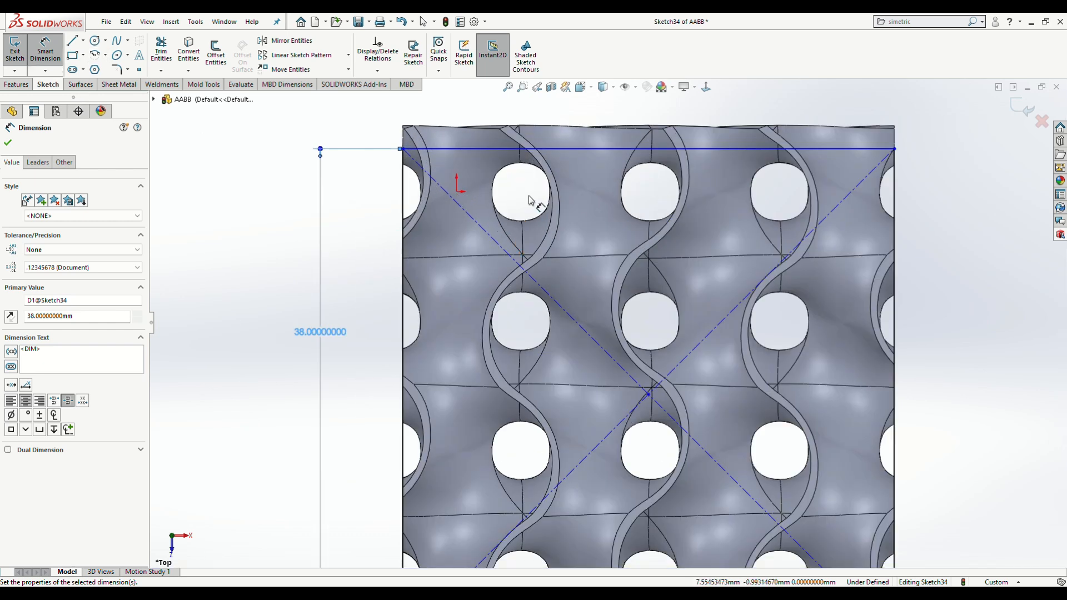
- Dimension the distance from the origin to the rectangle's upper edge as 4 mm
click(456, 192)
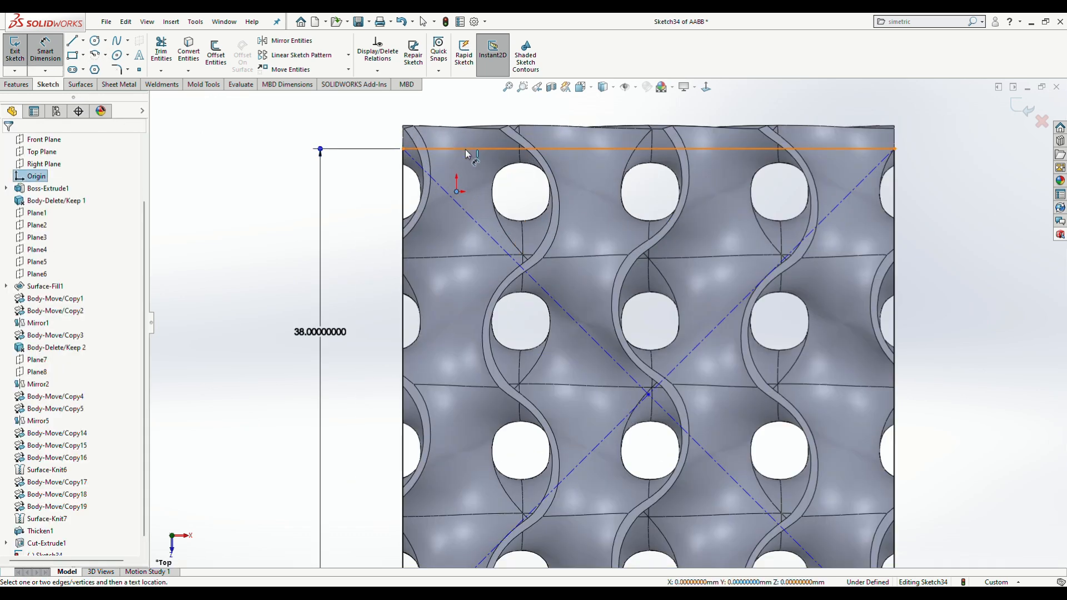
click(412, 148)
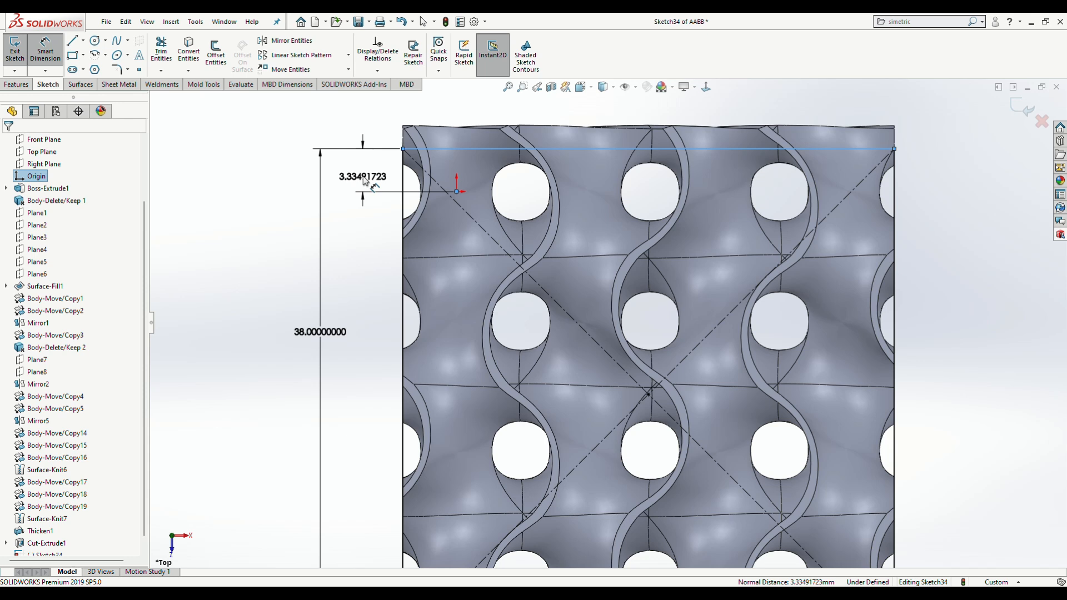
click(365, 180)
text(4)
key(Return)
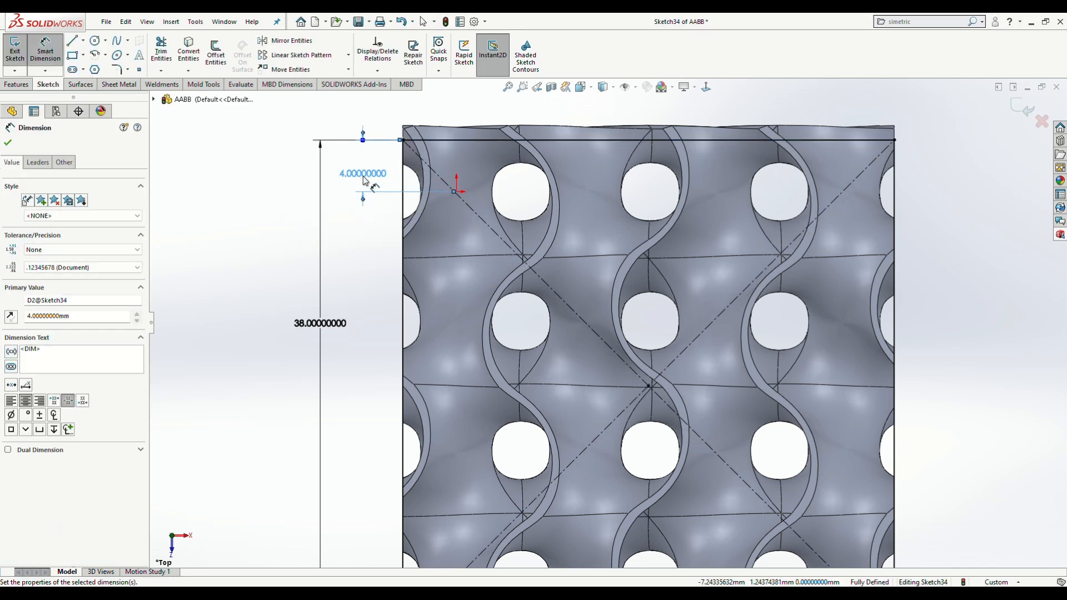
click(8, 144)
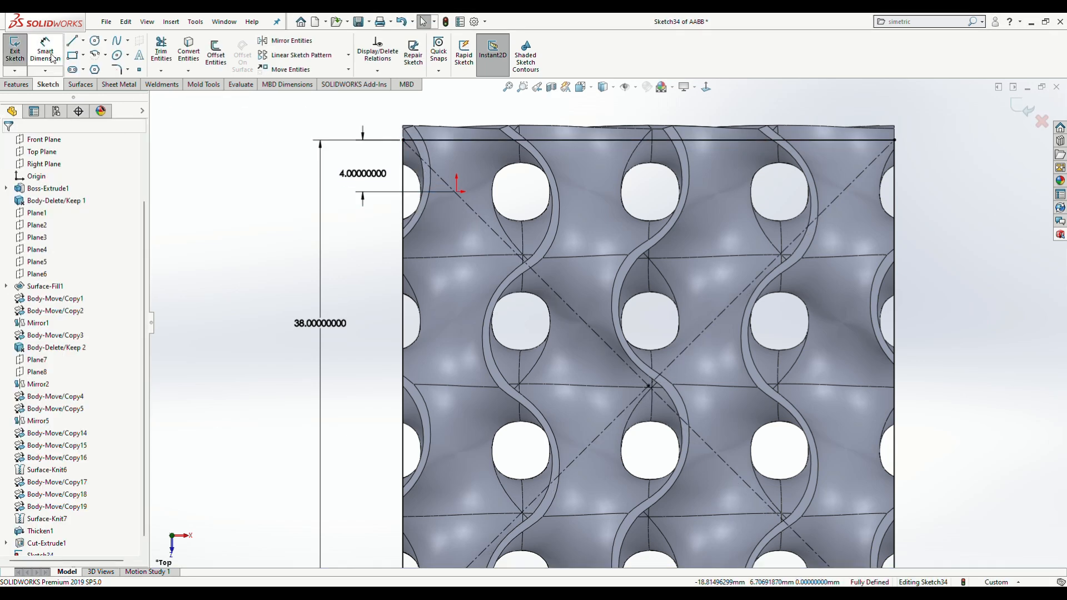
- Add a corner rectangle about 66 mm by 53 mm around the whole lattice and finish the sketch
click(82, 56)
click(83, 69)
key(z)
click(377, 182)
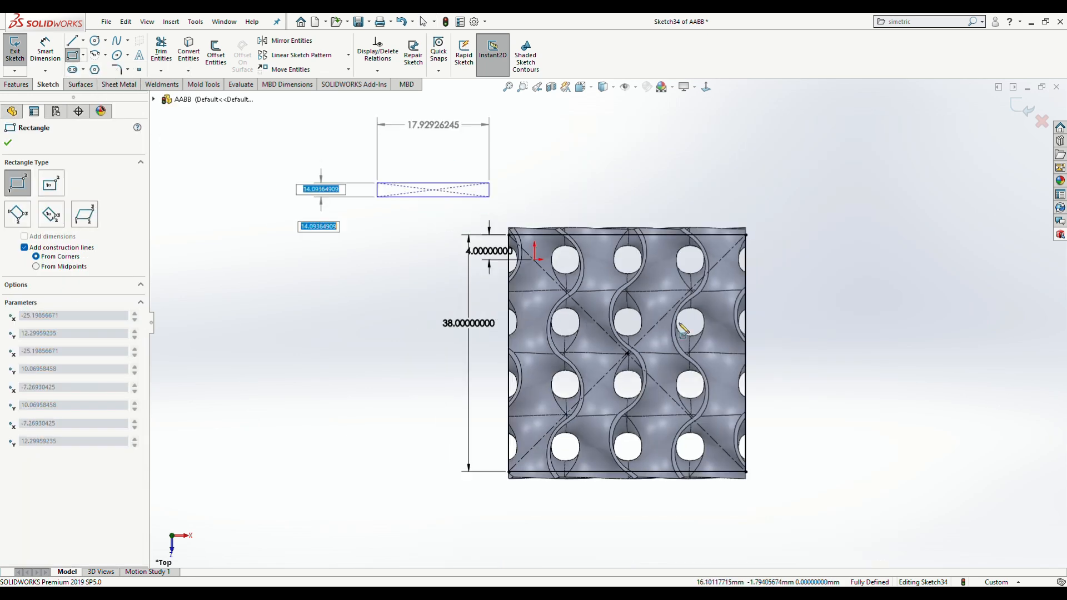
click(792, 514)
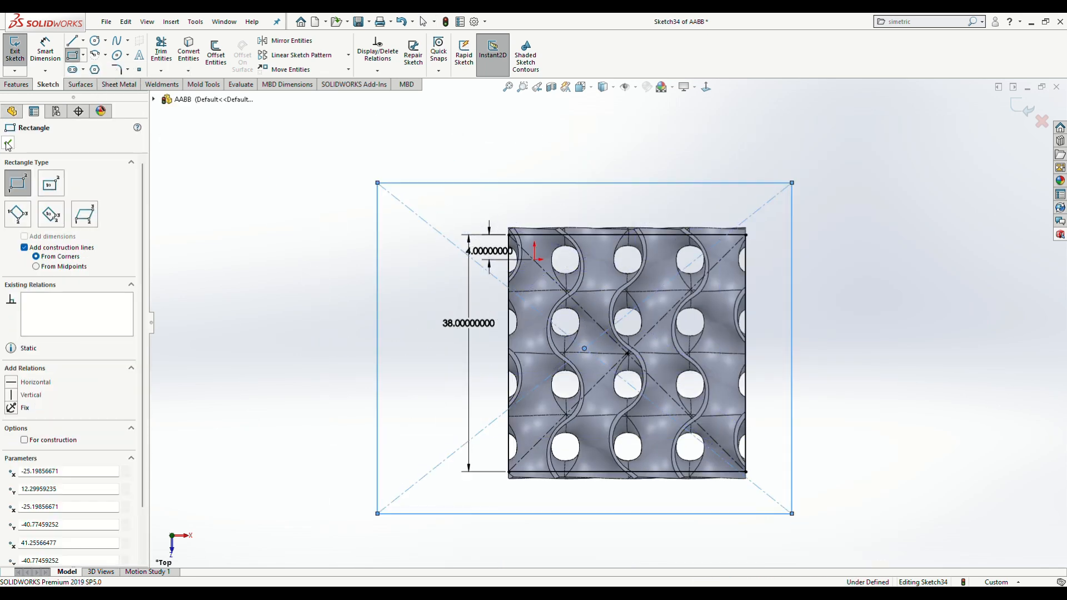
click(7, 142)
click(12, 54)
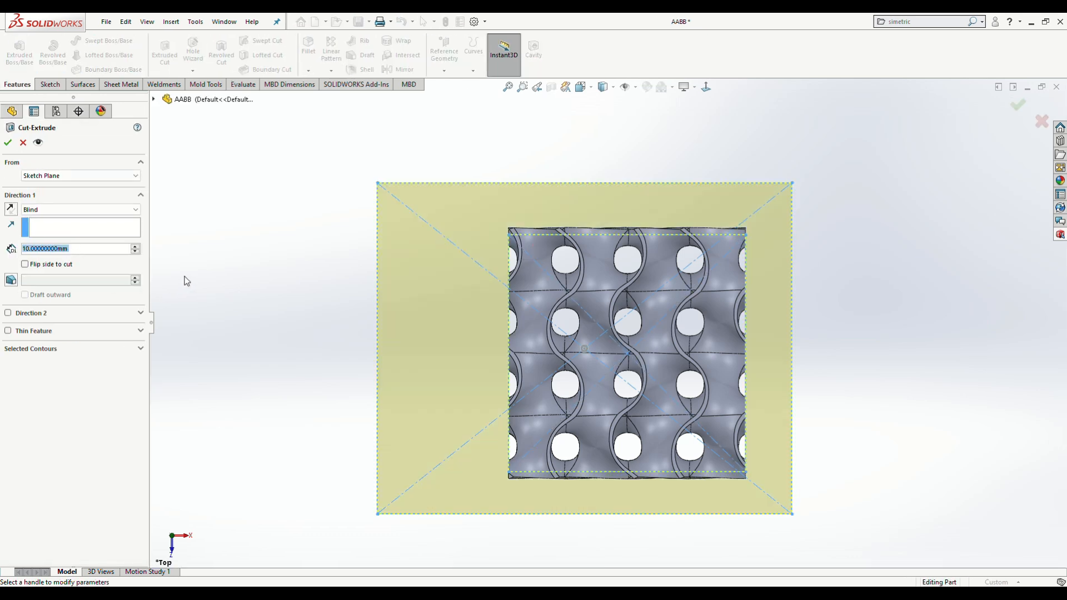
- Extrude-cut the region between the two rectangles Through All - Both
click(132, 210)
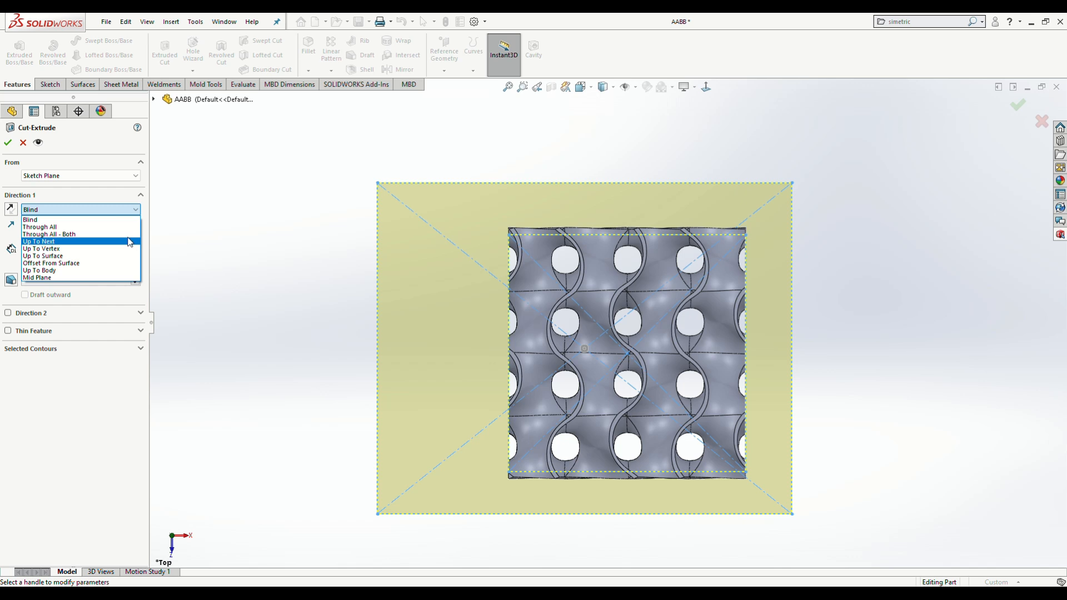
click(78, 234)
middle_drag(183, 289, 269, 364)
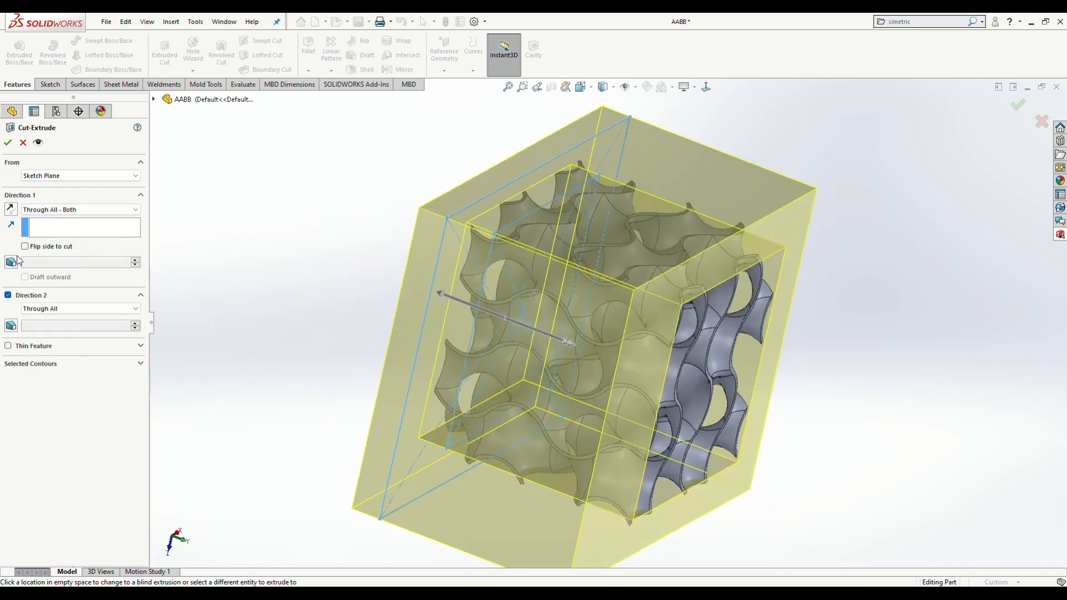
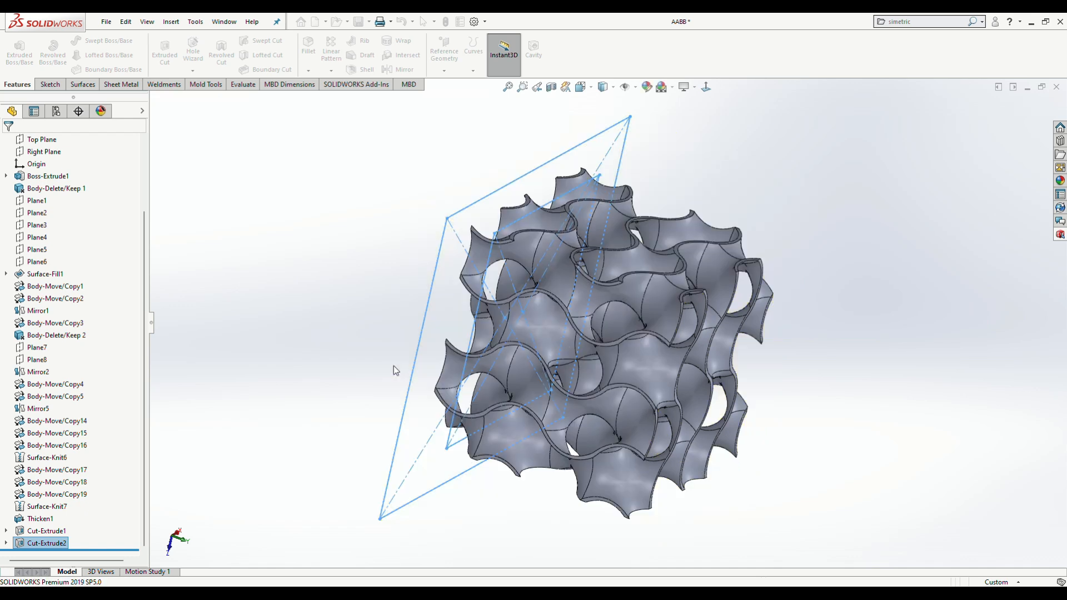
scroll(394, 366, up, 4)
click(401, 369)
middle_drag(434, 379, 333, 361)
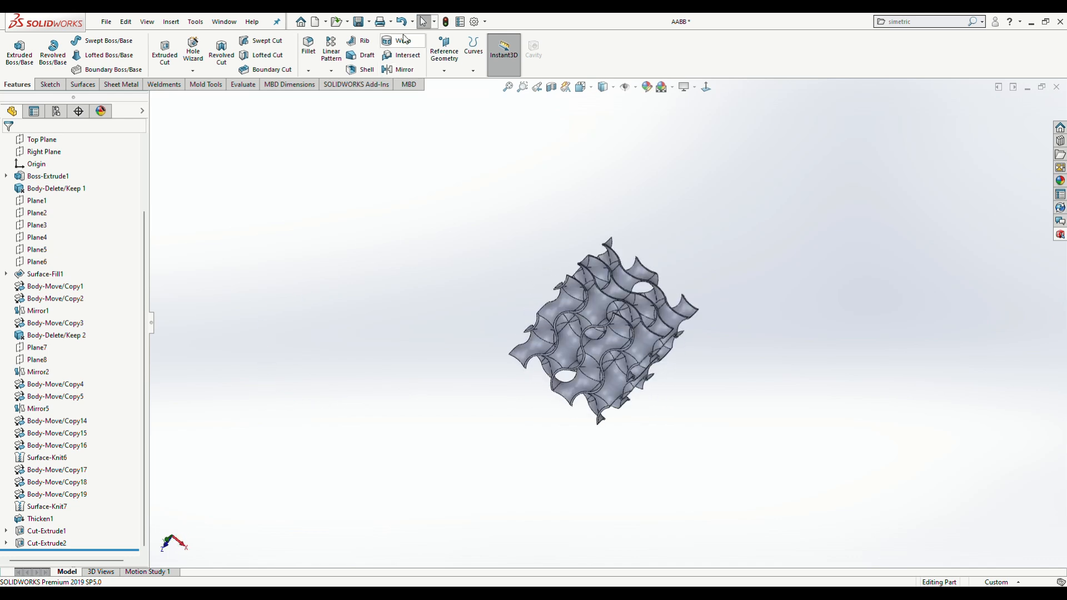
- Create a reference plane offset 15 mm from the Top Plane
click(444, 71)
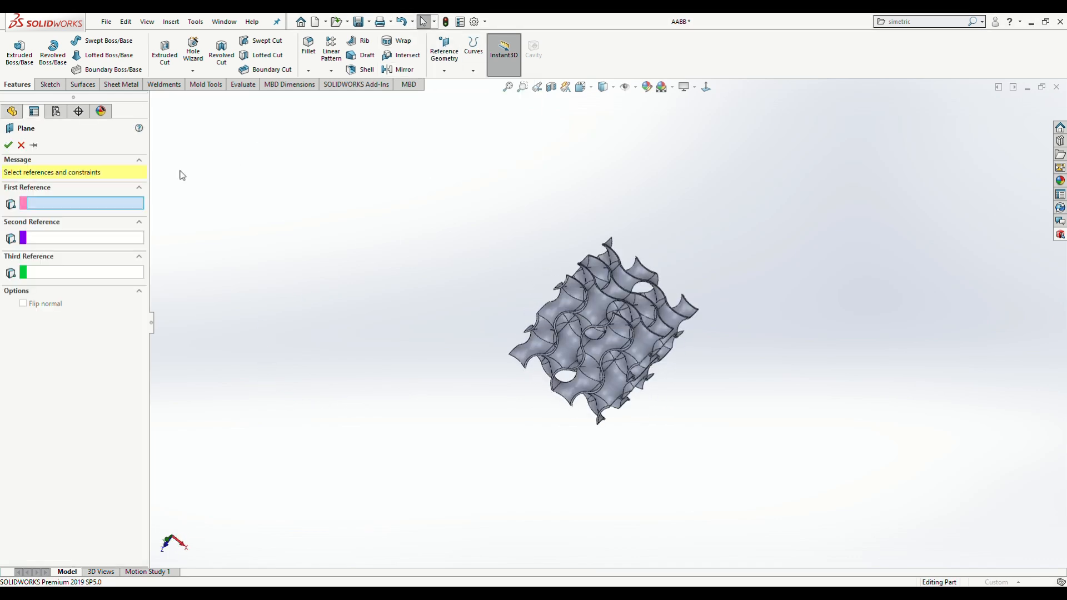
click(188, 100)
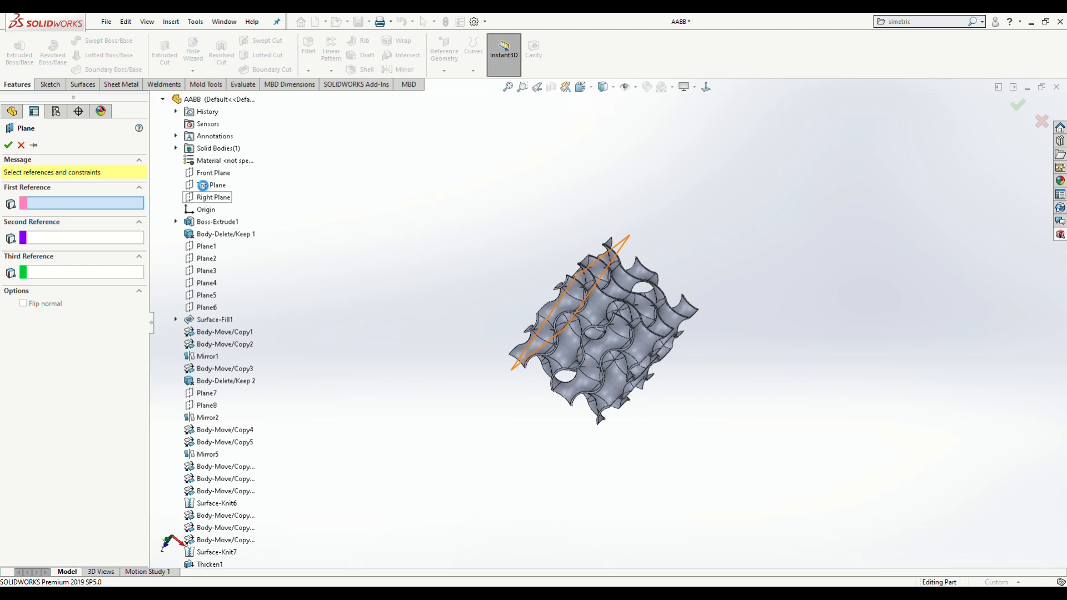
click(209, 185)
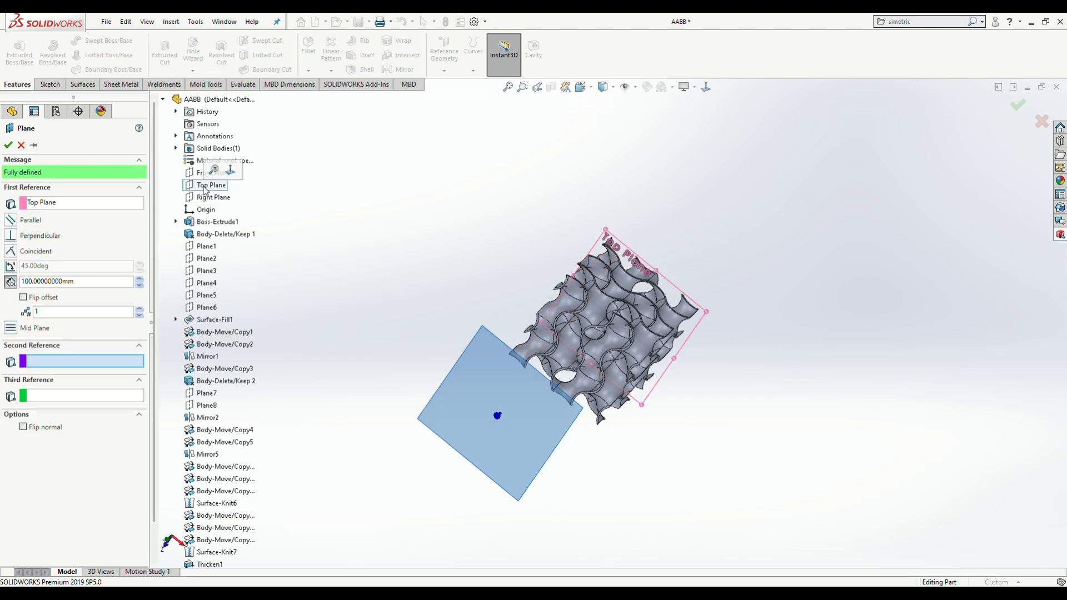
click(122, 204)
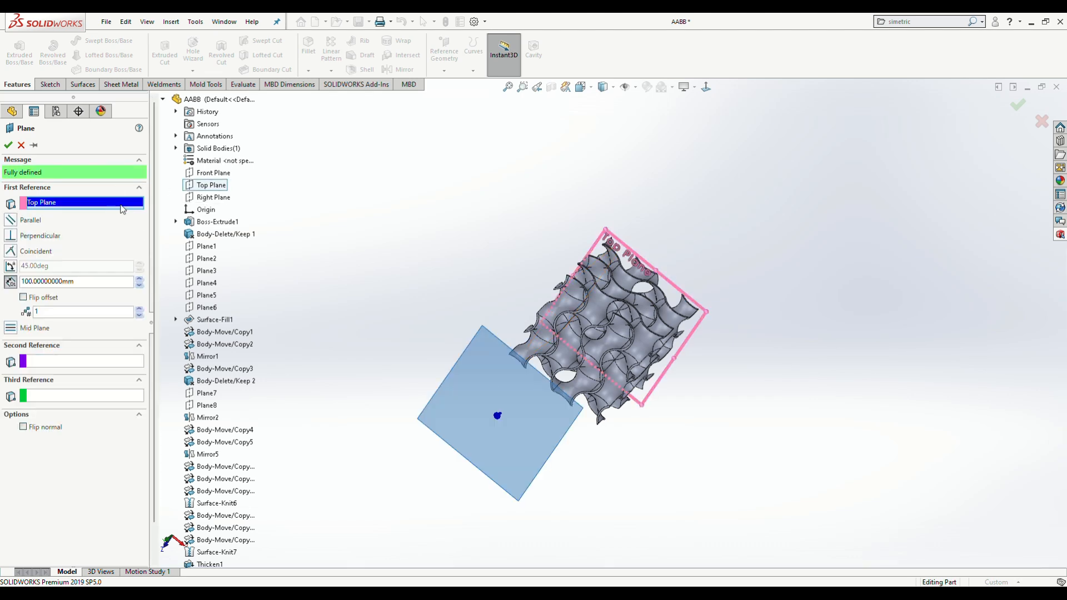
click(138, 209)
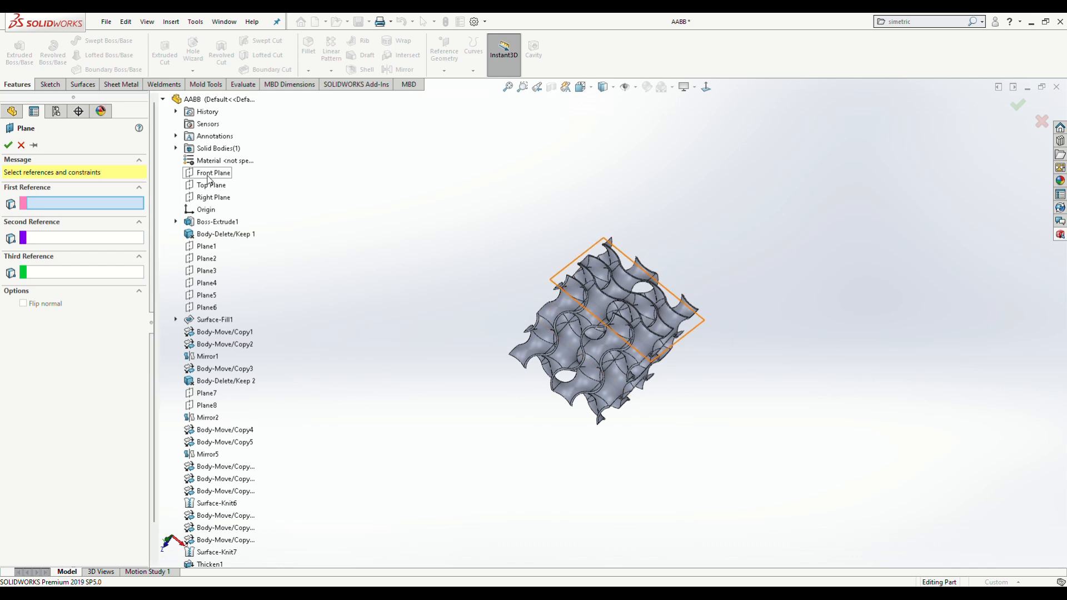
click(207, 188)
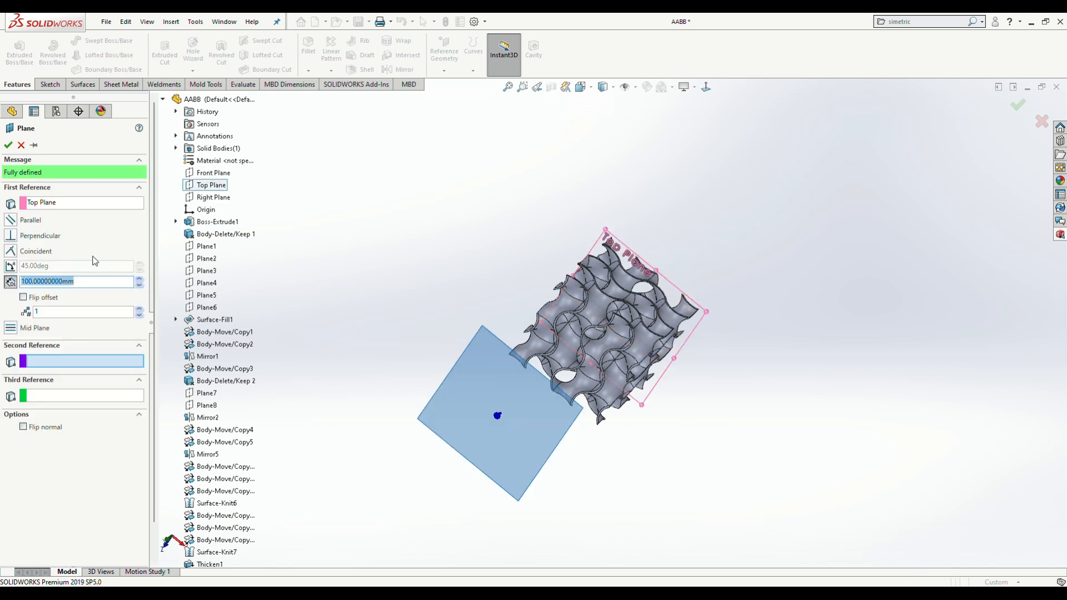
key(Return)
middle_drag(747, 425, 566, 400)
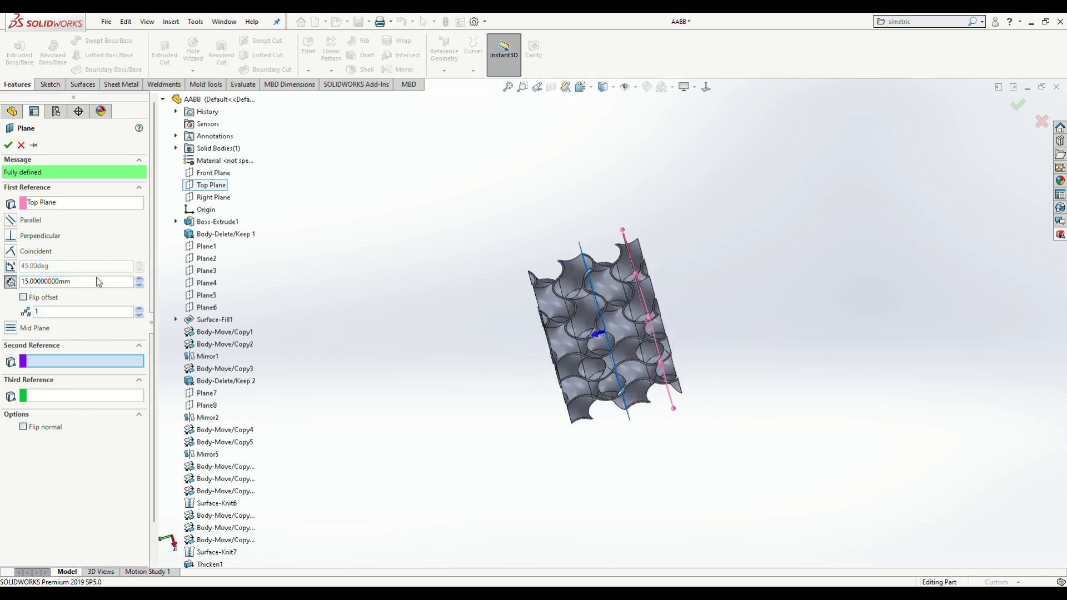
click(8, 146)
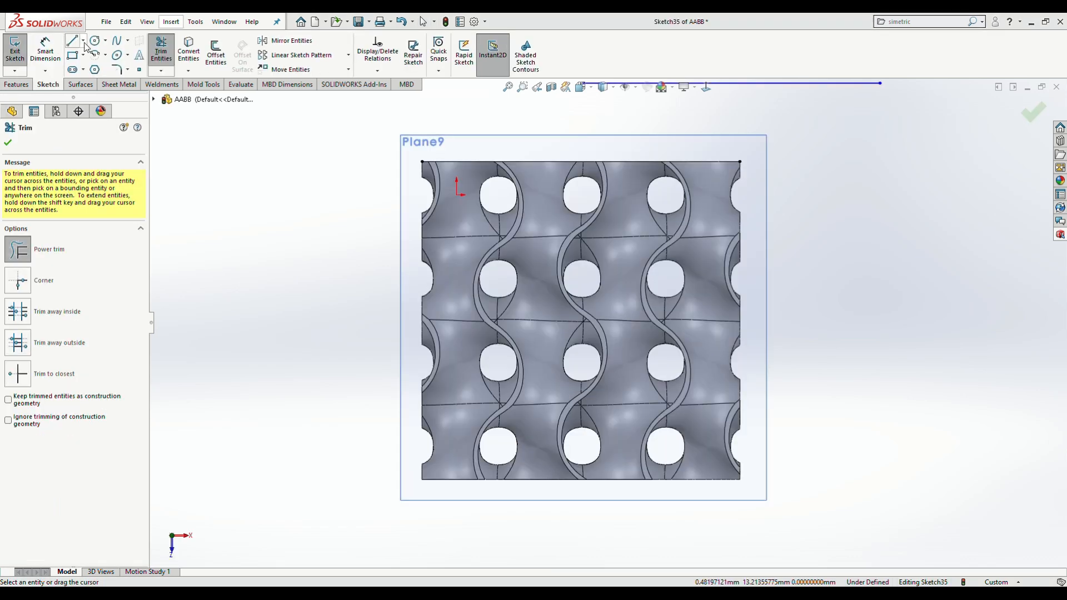
- Draw a vertical centerline about 38 mm long from the midpoint of the lattice's upper edge to its lower edge
click(84, 42)
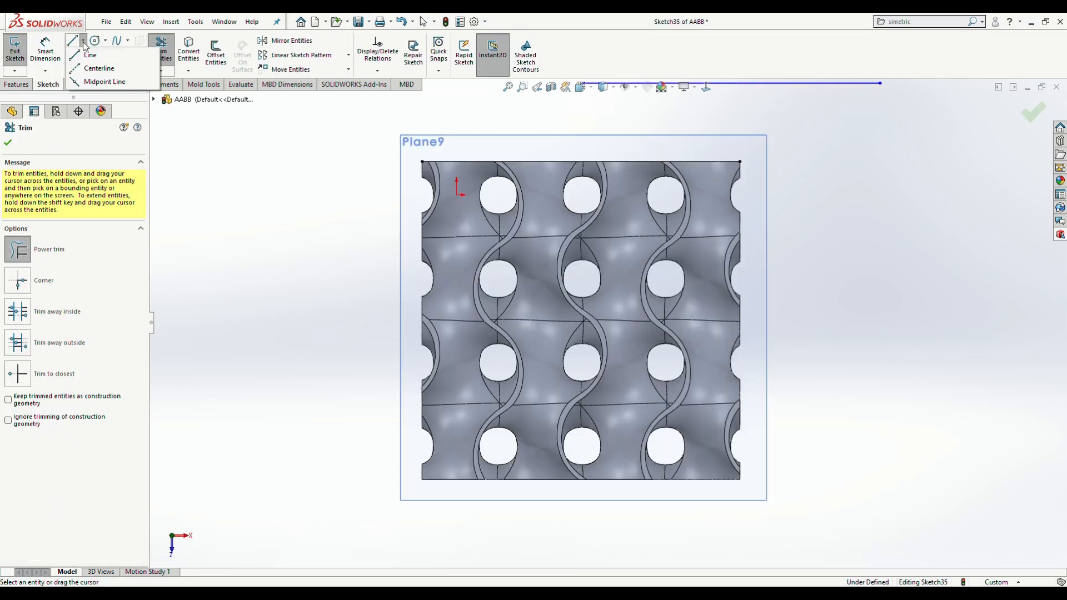
click(91, 68)
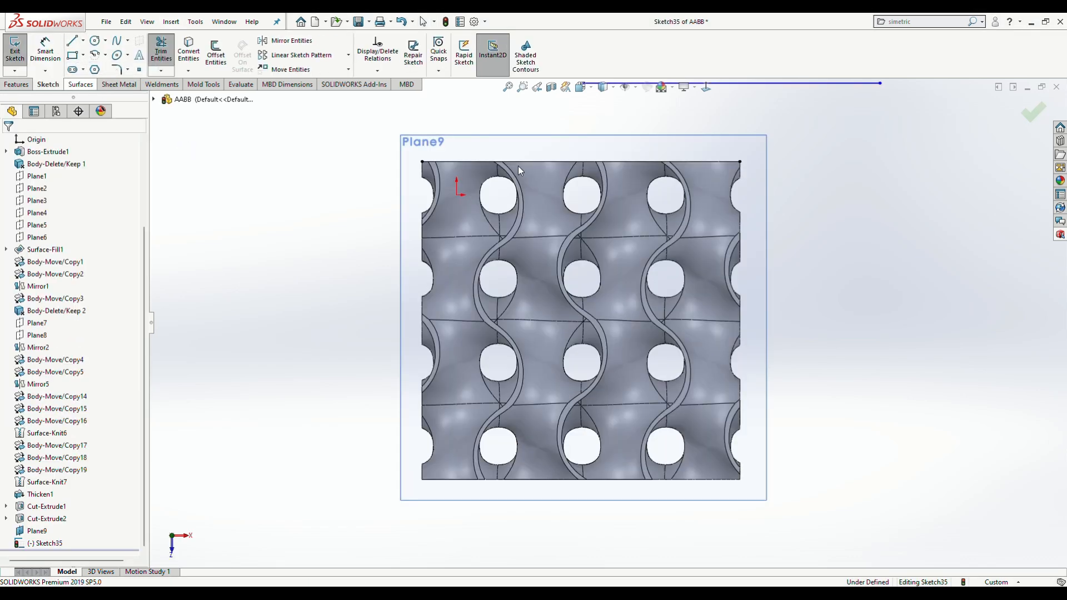
click(580, 161)
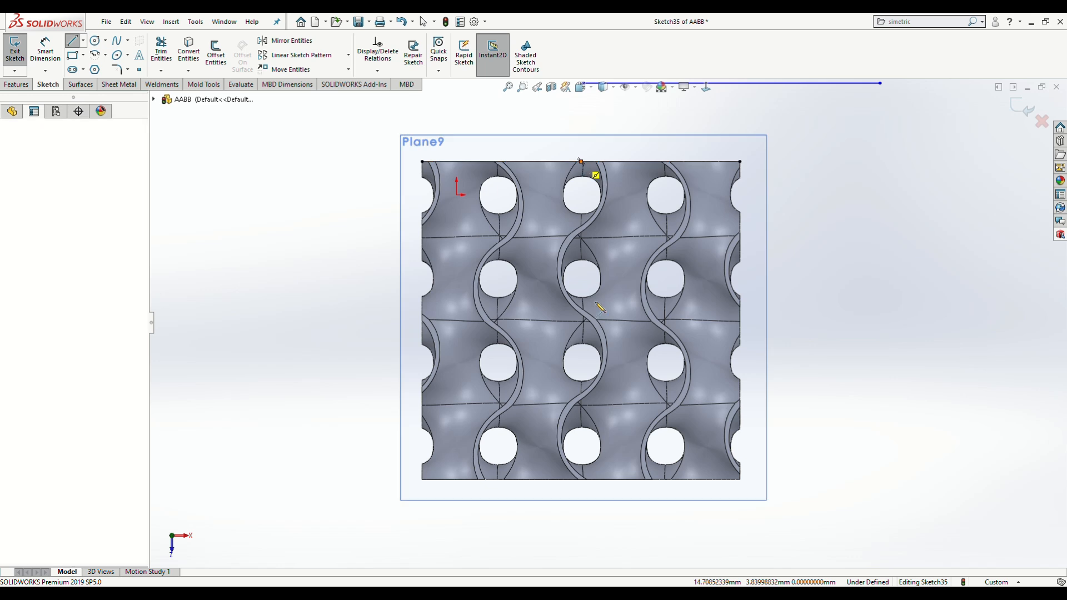
scroll(585, 450, down, 5)
scroll(585, 462, down, 5)
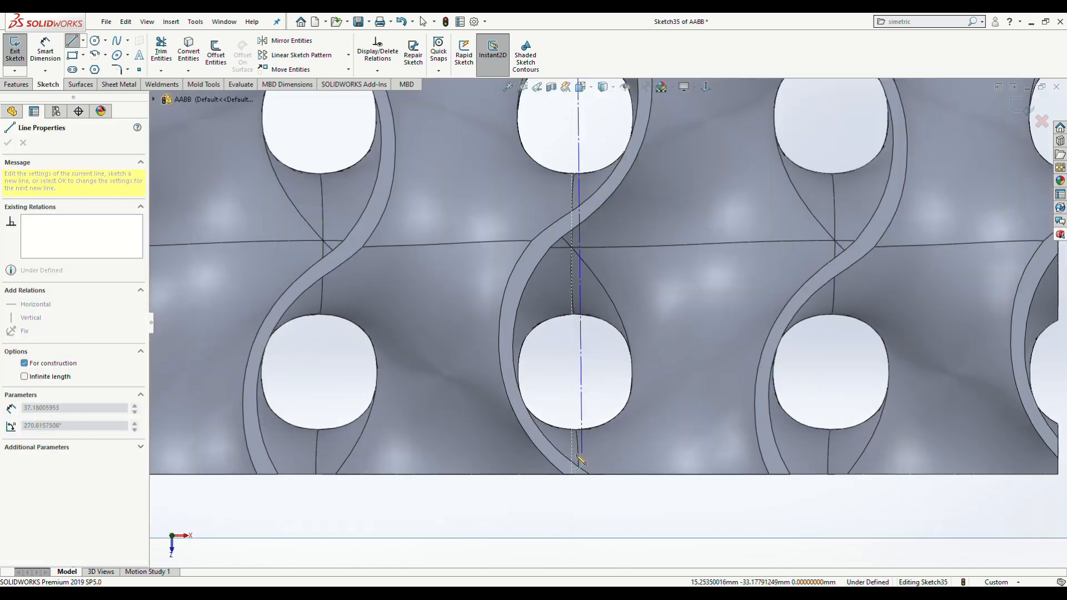
click(572, 460)
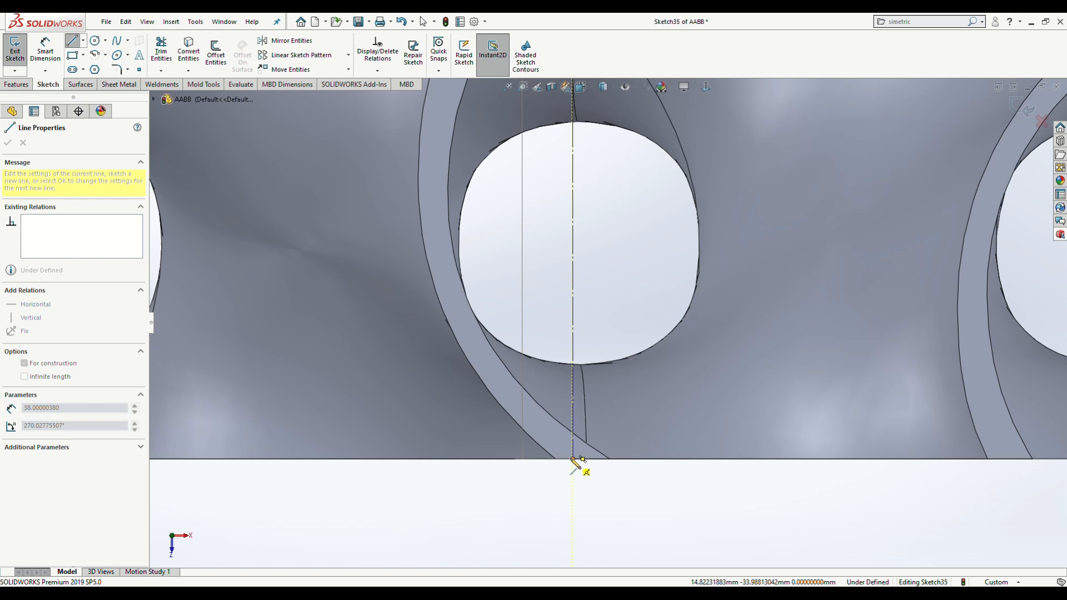
scroll(572, 460, down, 5)
click(625, 293)
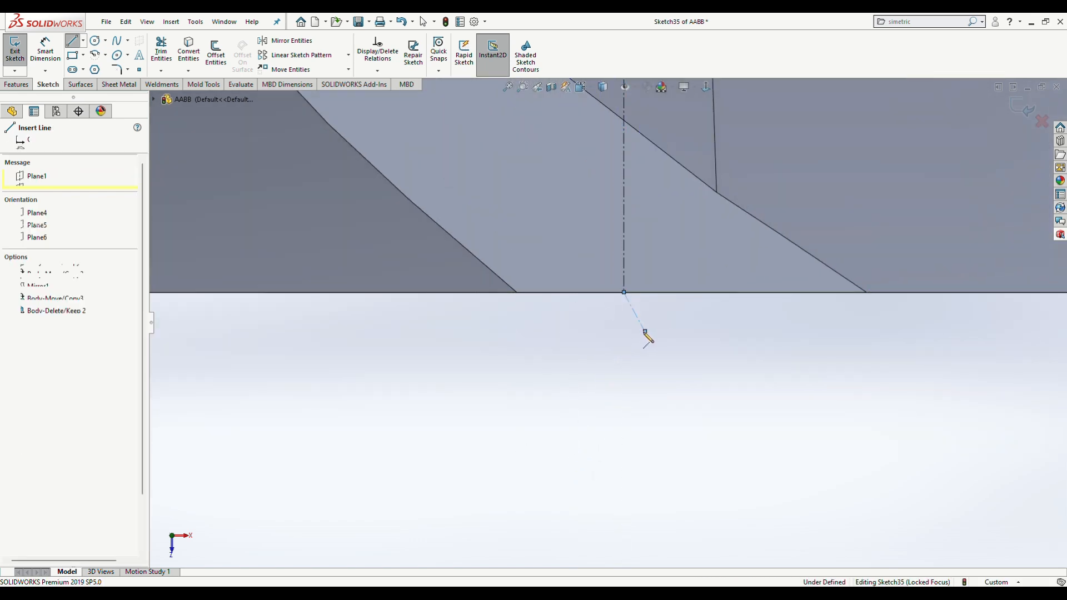
- Sketch lines from the centerline's upper end: upward above the lattice, about 47 mm sideways past its right side, and about 72 mm down
scroll(642, 334, up, 6)
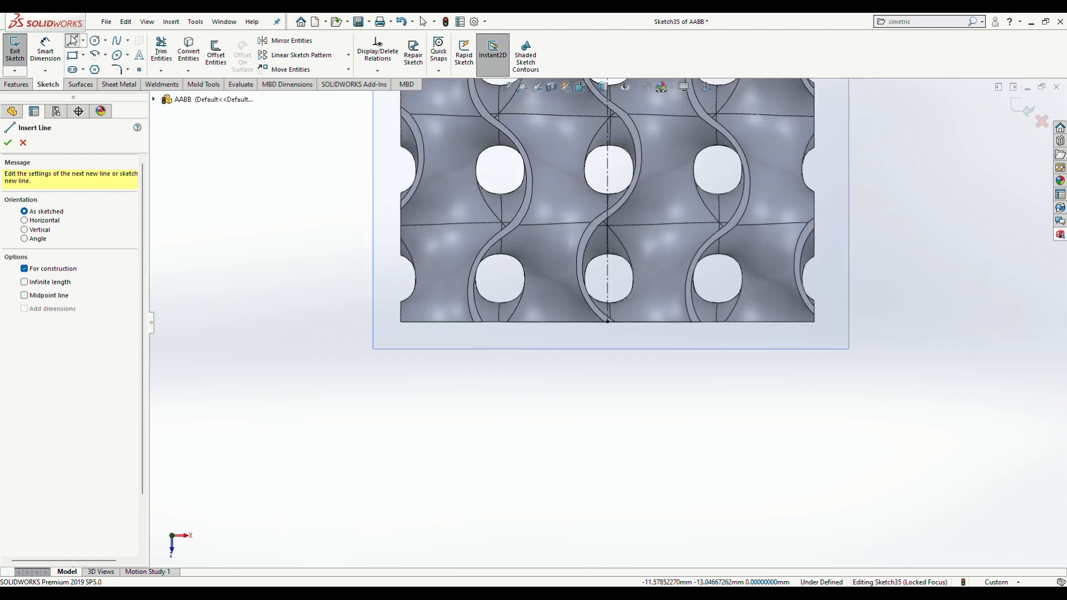
click(73, 40)
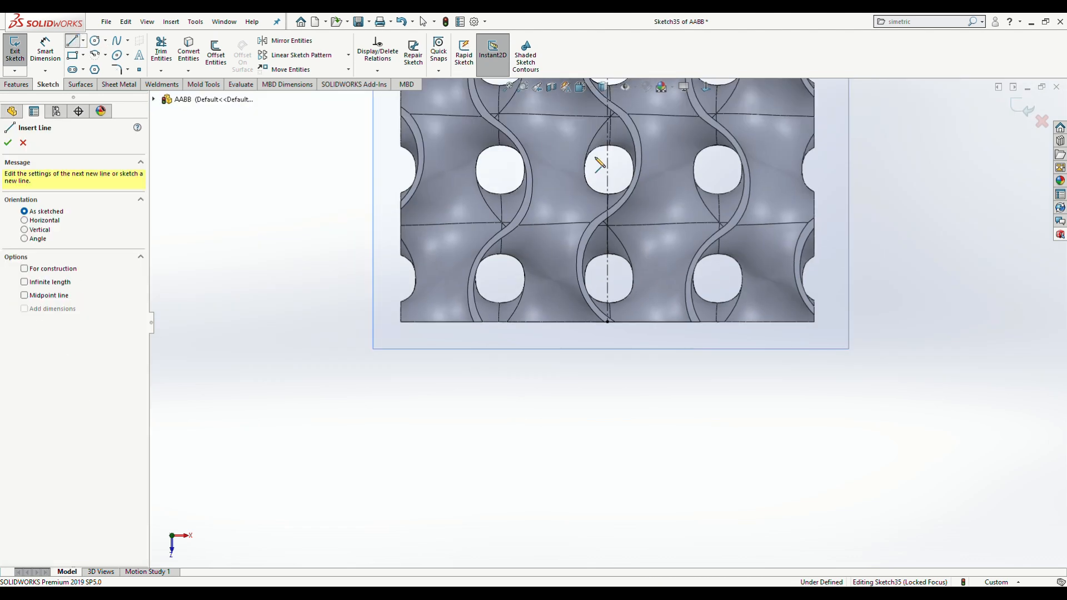
scroll(617, 161, up, 4)
click(608, 124)
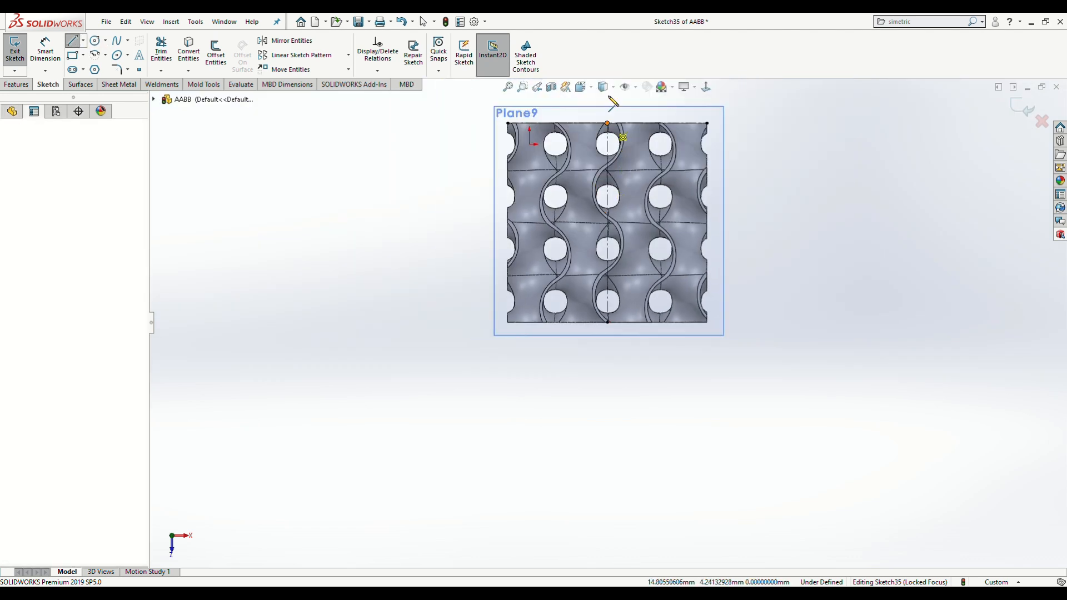
scroll(610, 100, up, 2)
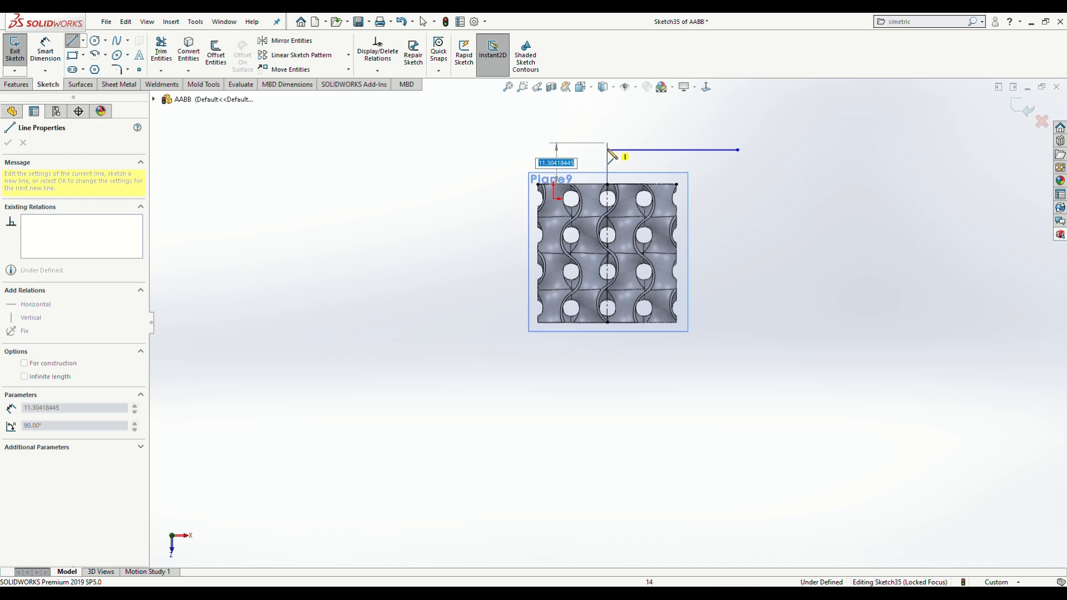
click(608, 121)
click(781, 121)
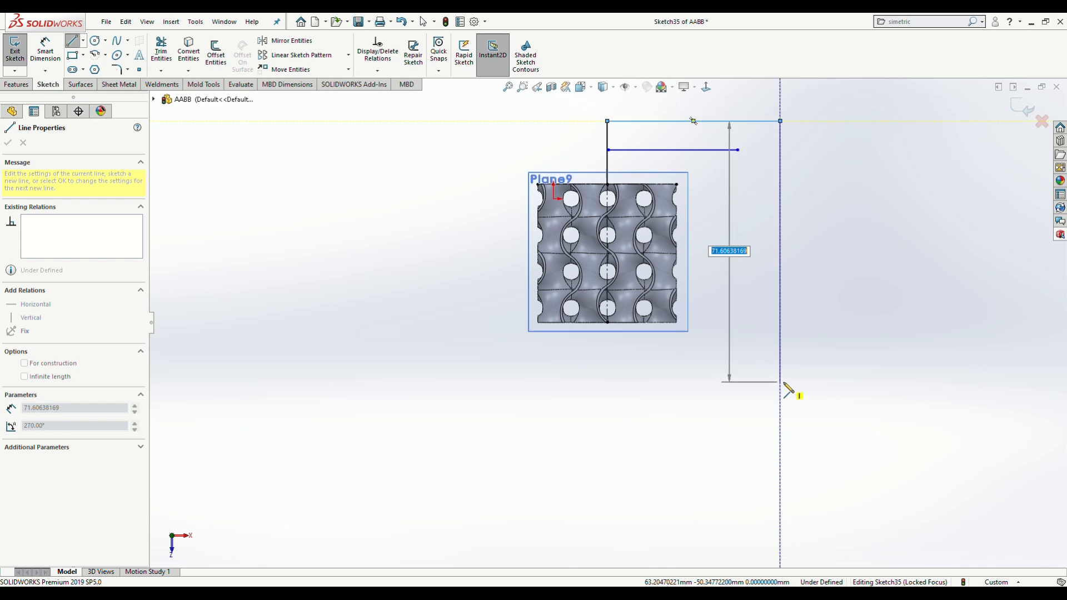
click(781, 381)
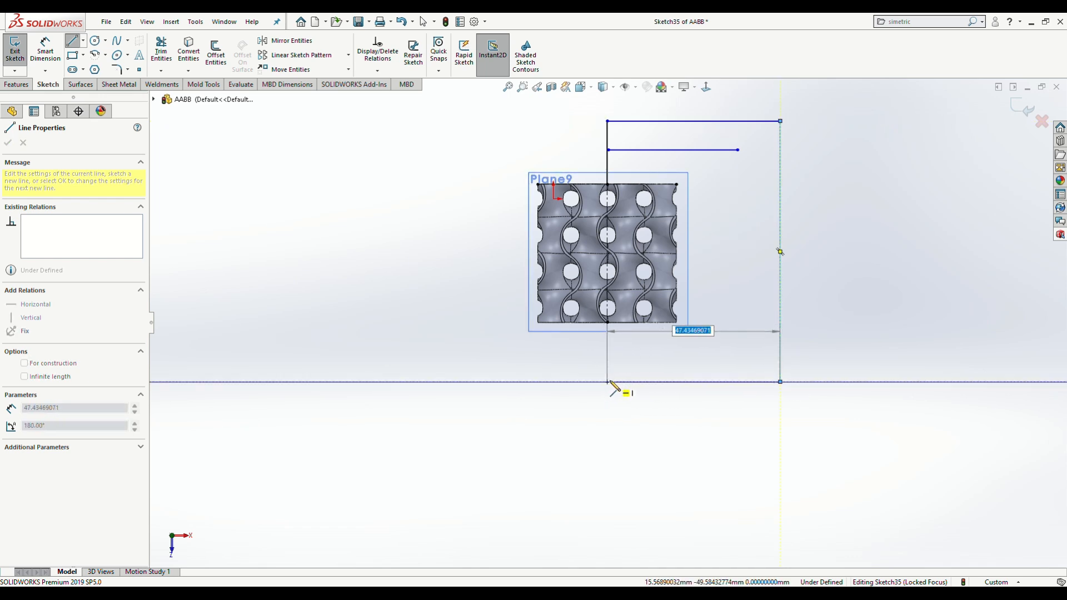
- Close the outline with a horizontal line about 47 mm long below the lattice and a vertical line about 16 mm up to the centerline's lower end
scroll(606, 372, down, 5)
scroll(590, 331, up, 2)
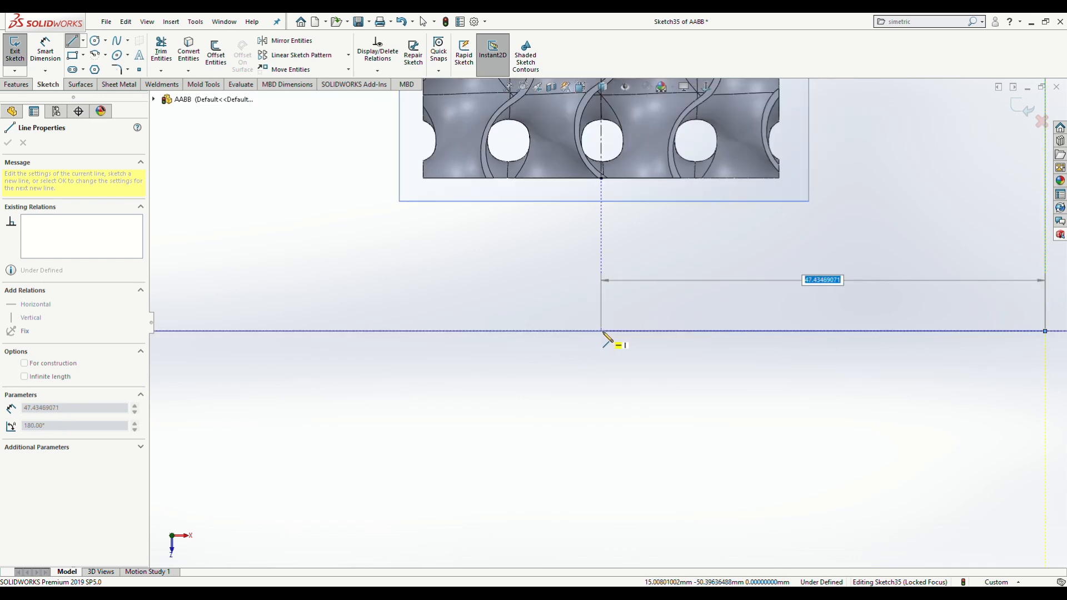
click(602, 332)
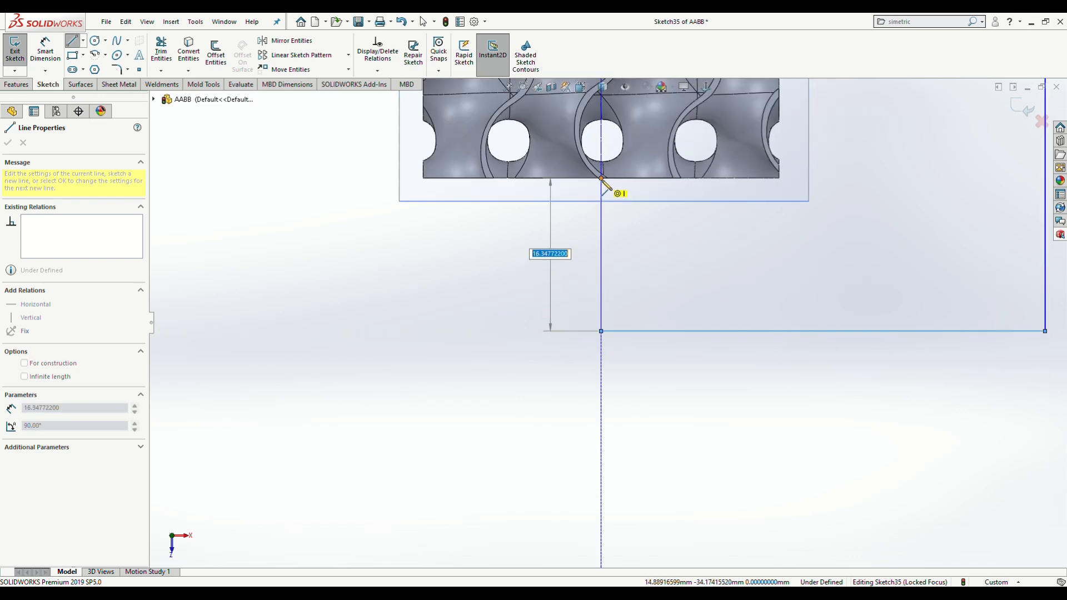
click(602, 179)
key(Escape)
scroll(688, 286, up, 3)
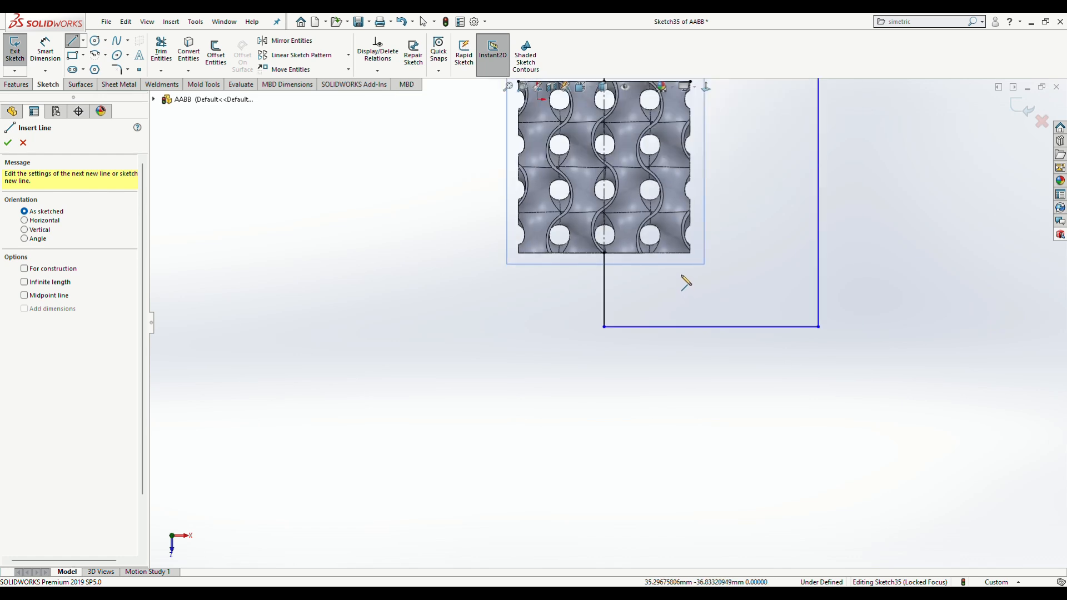
- Trim away the stray horizontal line inside the upper part of the outline
scroll(682, 276, up, 3)
click(155, 47)
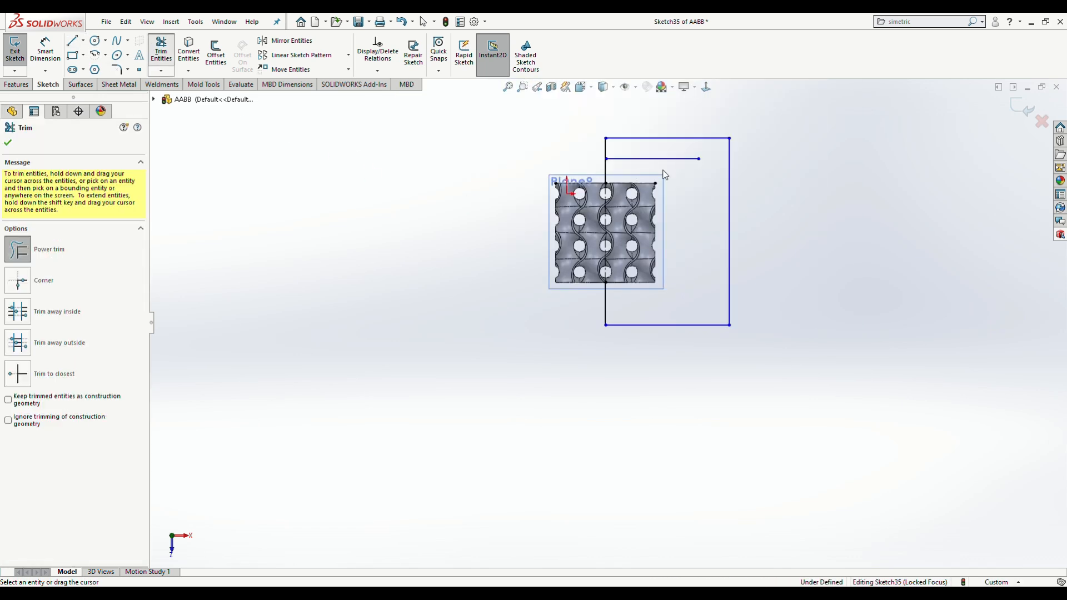
drag(674, 156, 667, 167)
scroll(639, 165, down, 5)
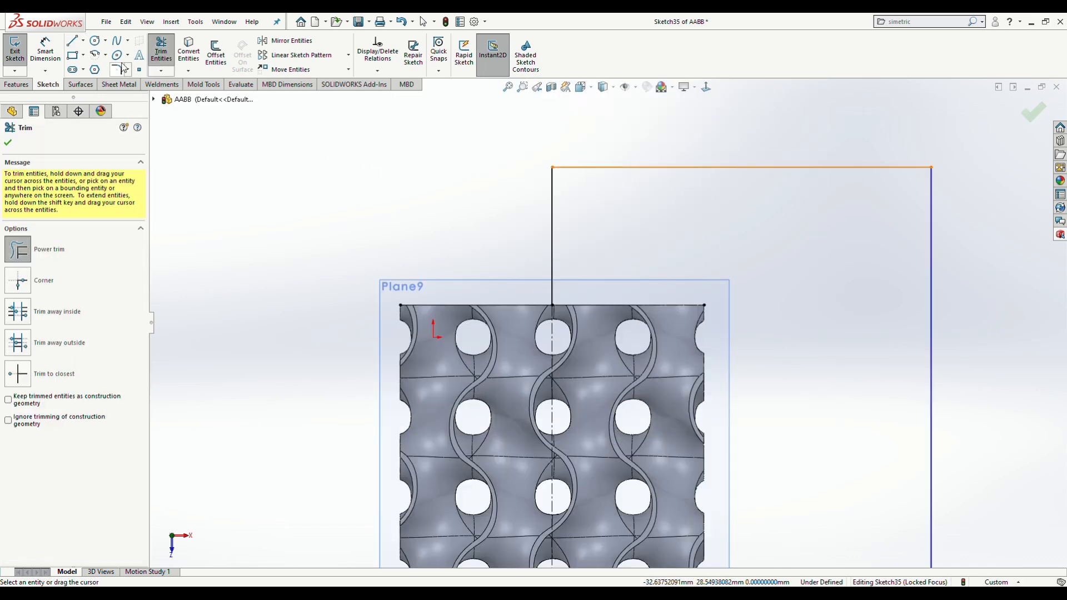
click(97, 55)
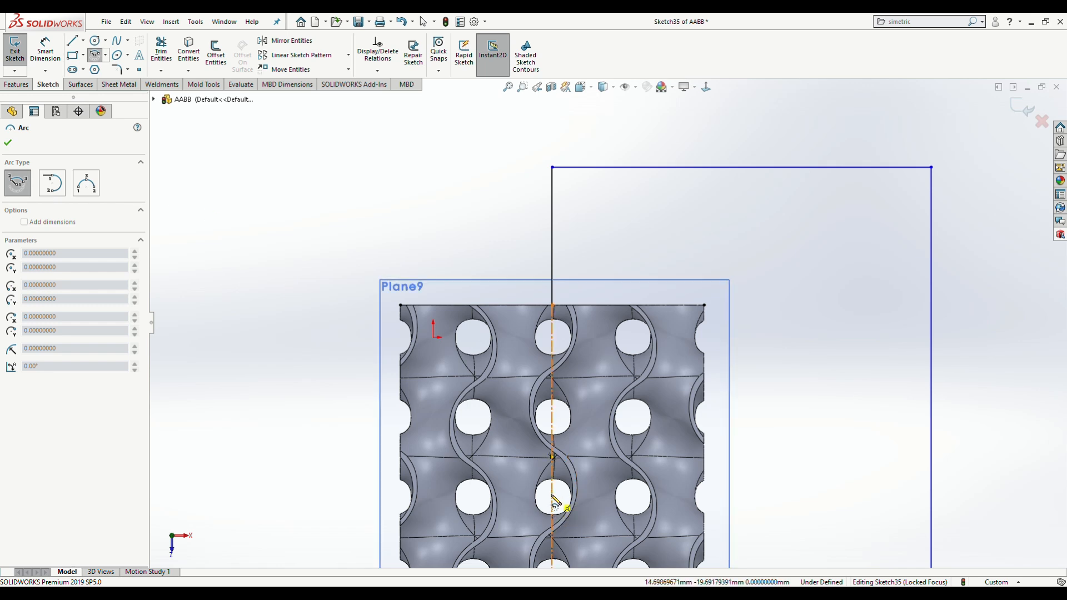
scroll(555, 500, up, 2)
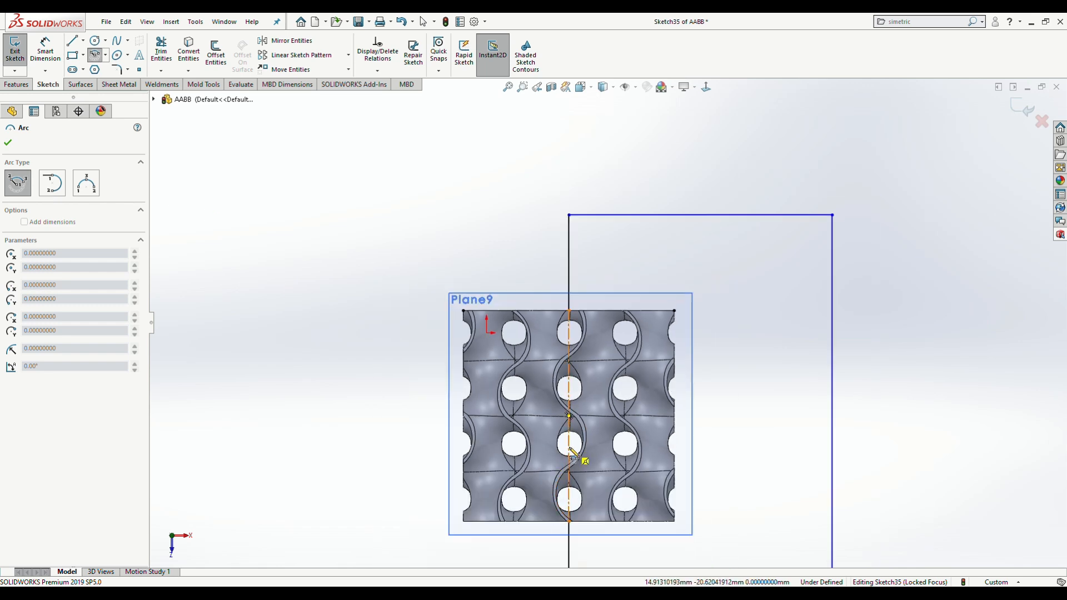
click(570, 419)
scroll(600, 381, down, 4)
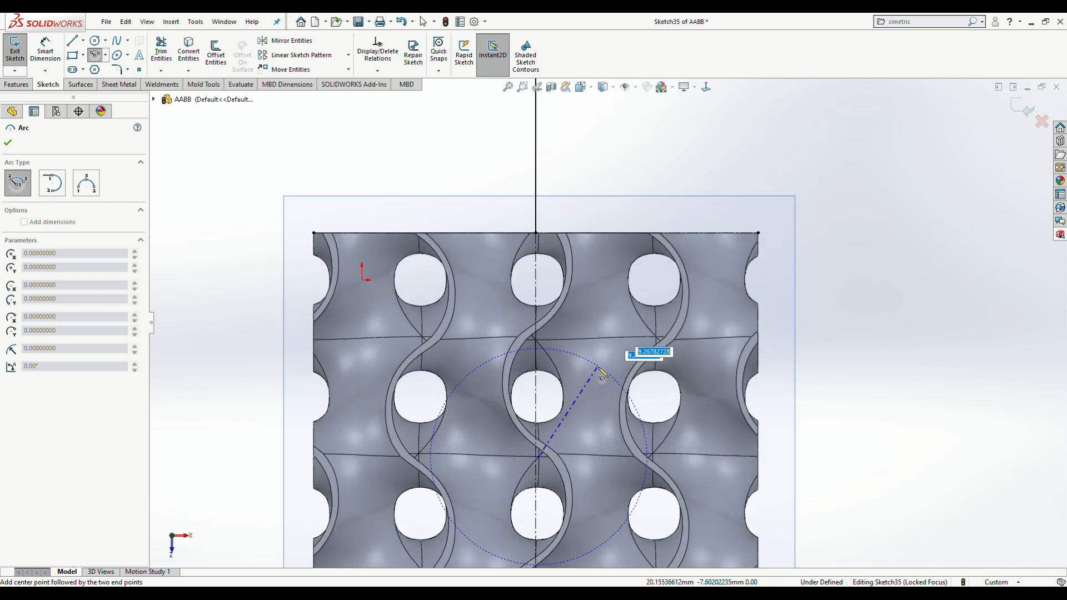
scroll(600, 375, down, 2)
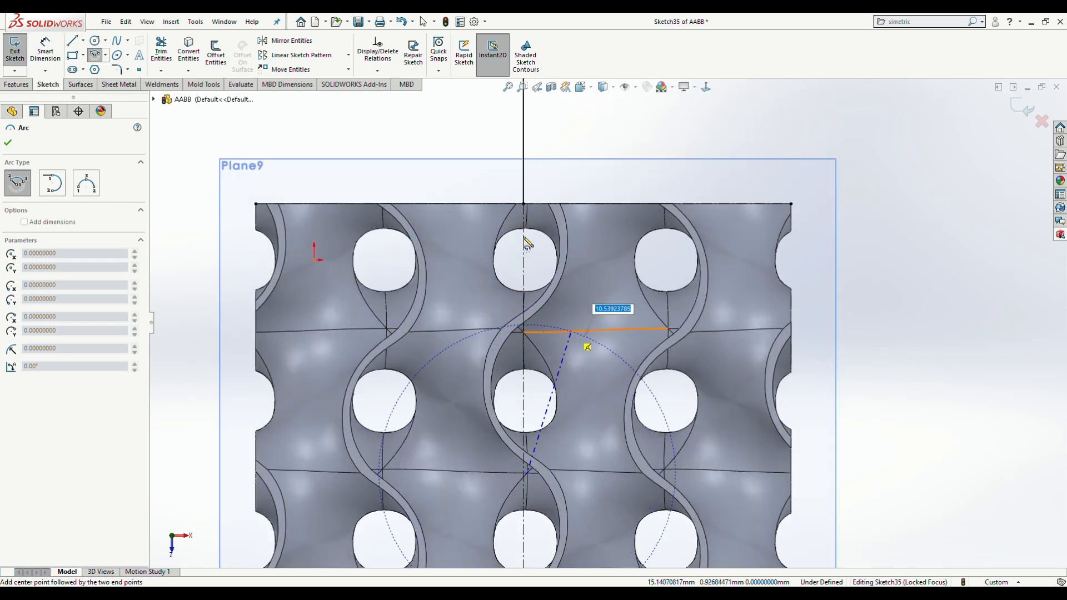
click(524, 204)
scroll(608, 323, up, 3)
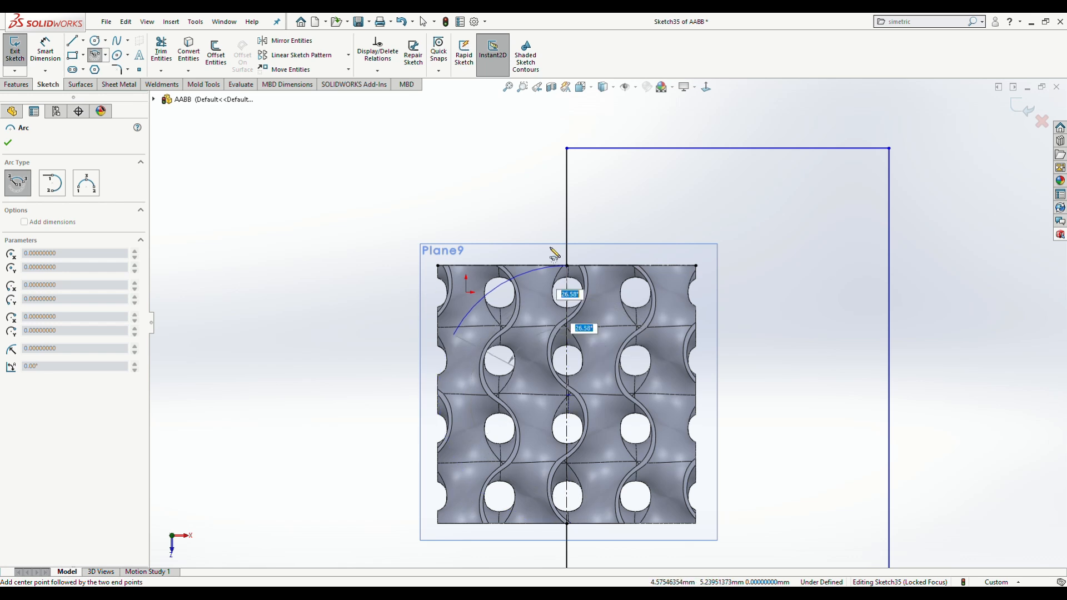
scroll(562, 523, down, 4)
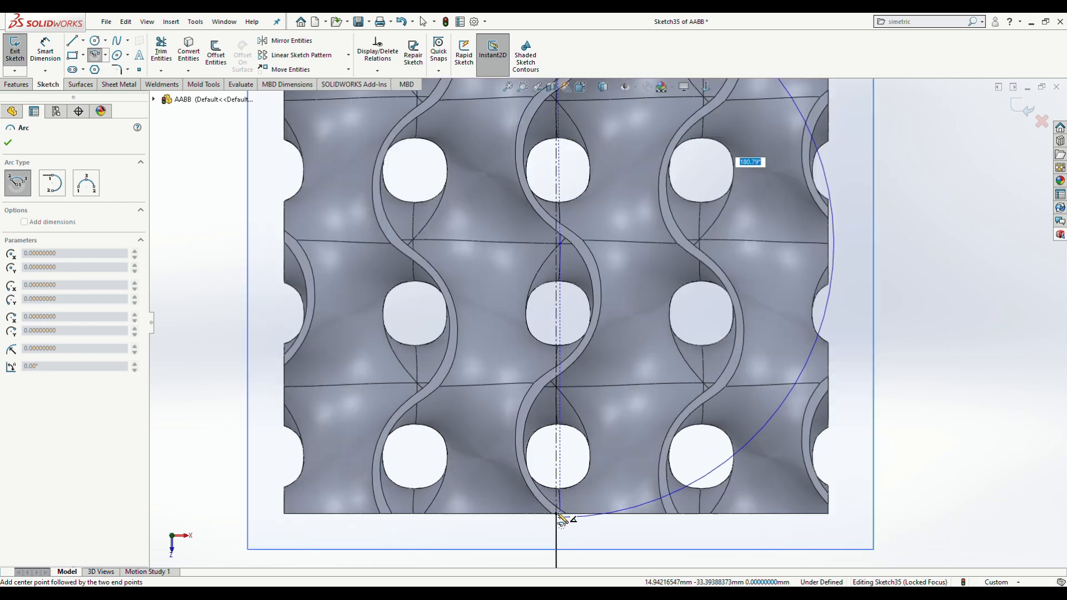
scroll(562, 522, down, 2)
key(Escape)
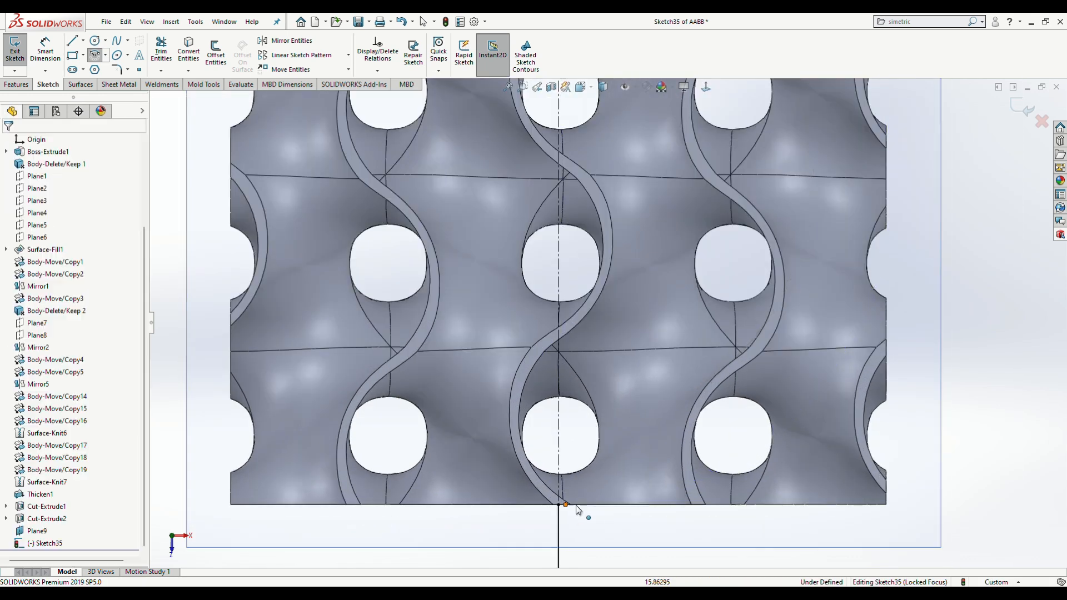
scroll(556, 405, up, 4)
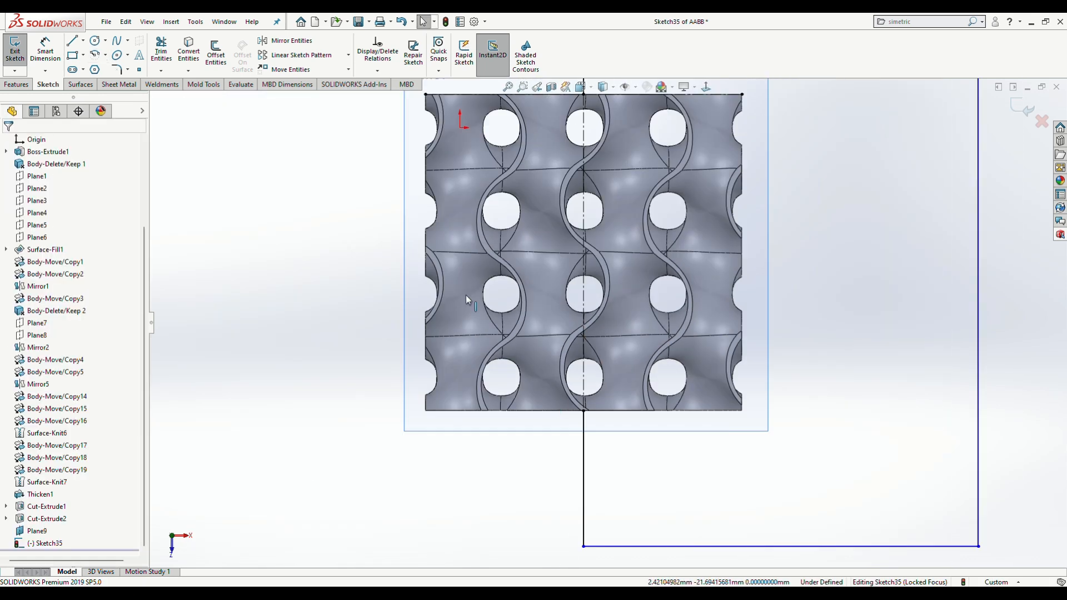
- Draw a 19 mm radius, 180° centerpoint arc from the centerline's upper end to its lower end, centered on its midpoint, and finish the sketch
click(94, 56)
scroll(583, 255, down, 3)
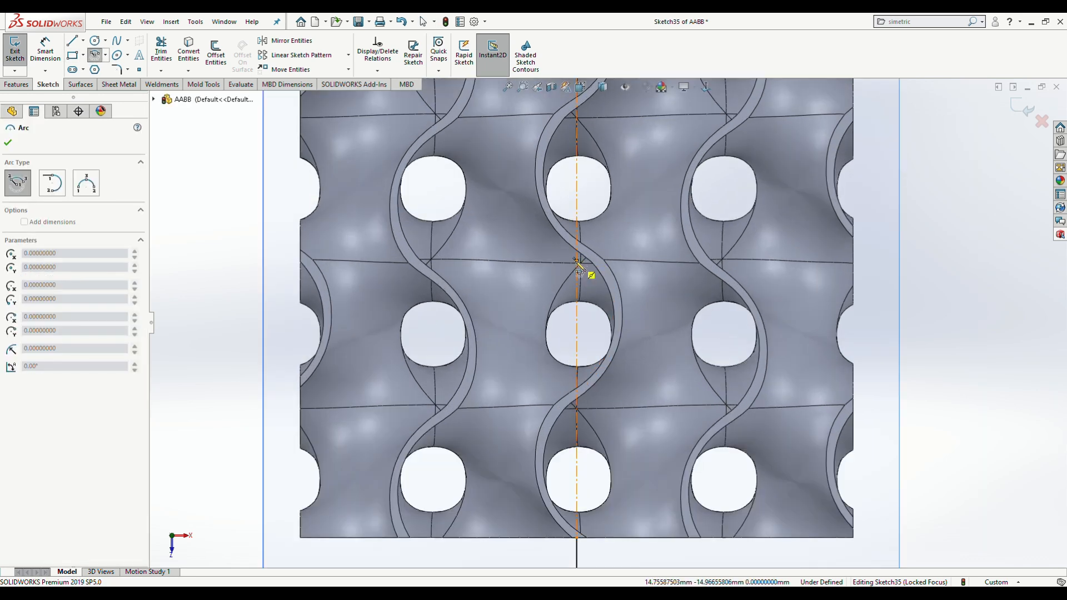
click(578, 266)
scroll(584, 272, up, 3)
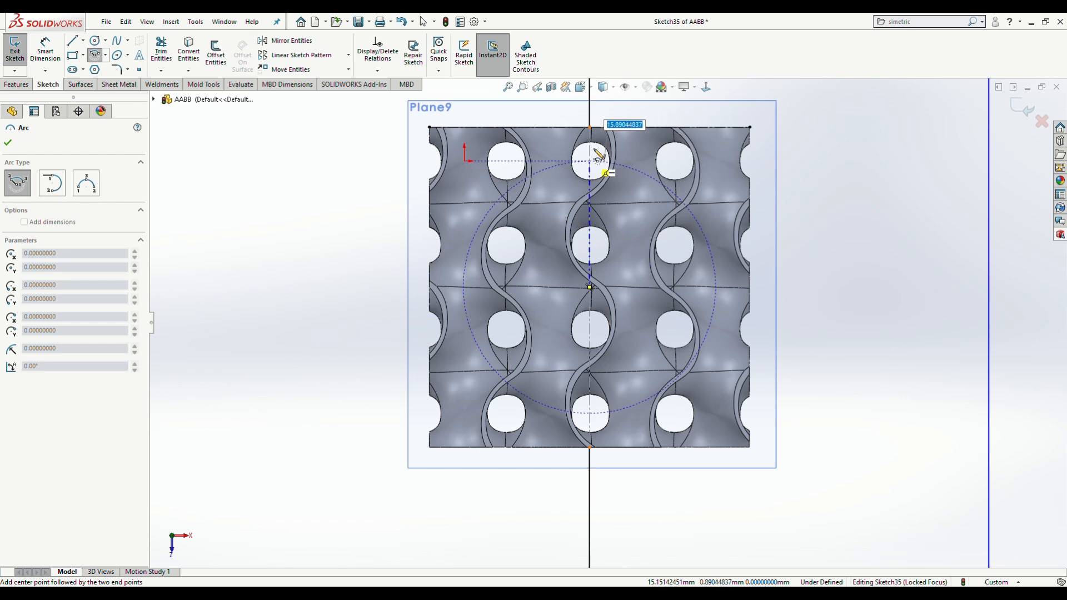
click(590, 128)
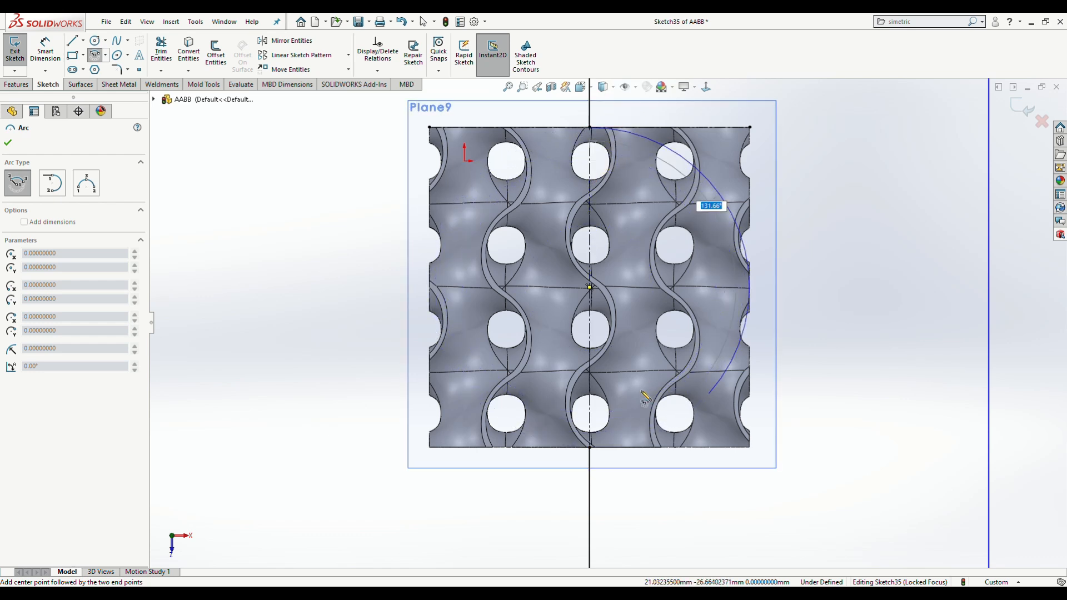
click(591, 449)
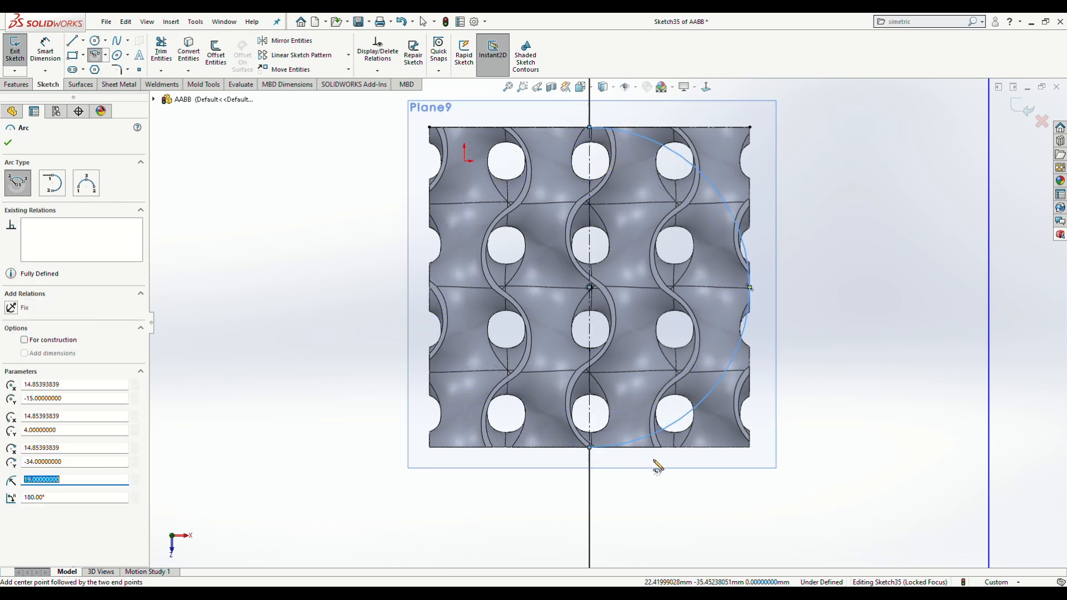
click(7, 144)
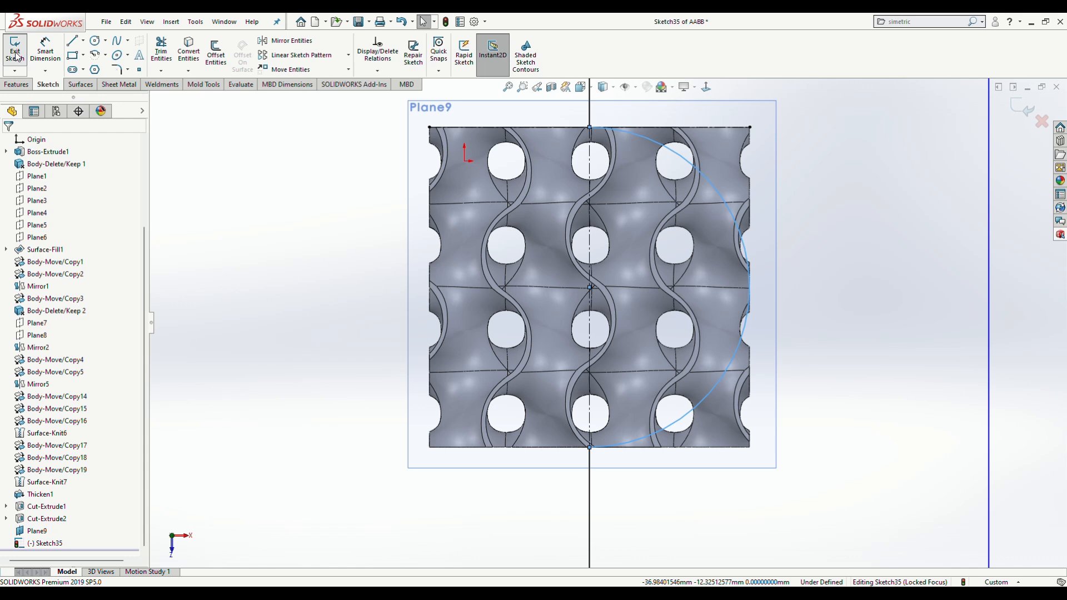
click(18, 54)
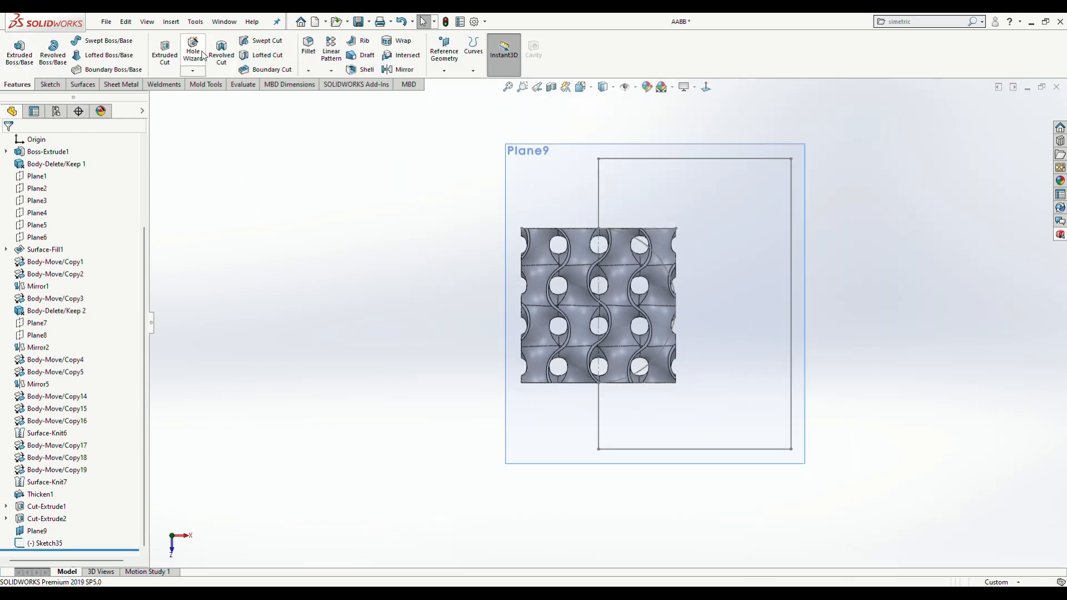
- Revolve-cut the region between the arc and the outer outline 360° about the 38 mm centerline, with Thin Feature turned off
click(221, 53)
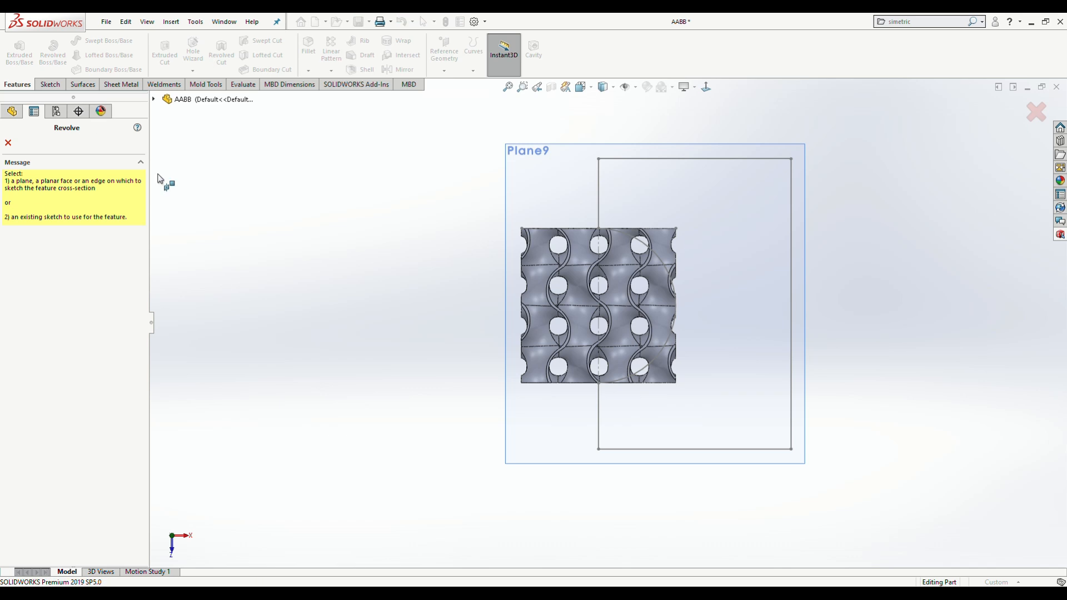
click(602, 285)
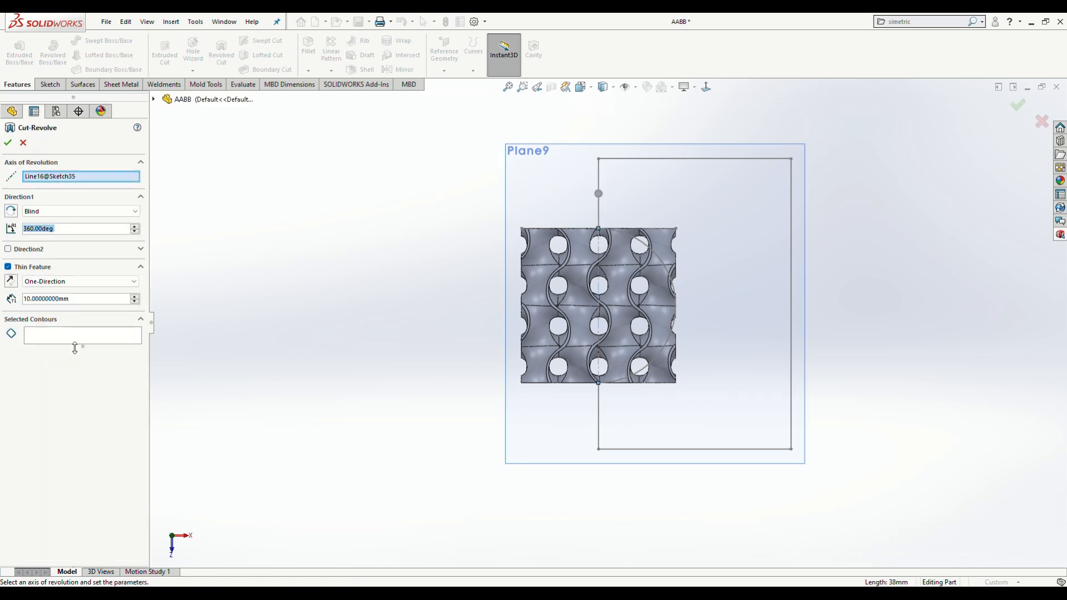
click(75, 348)
click(719, 214)
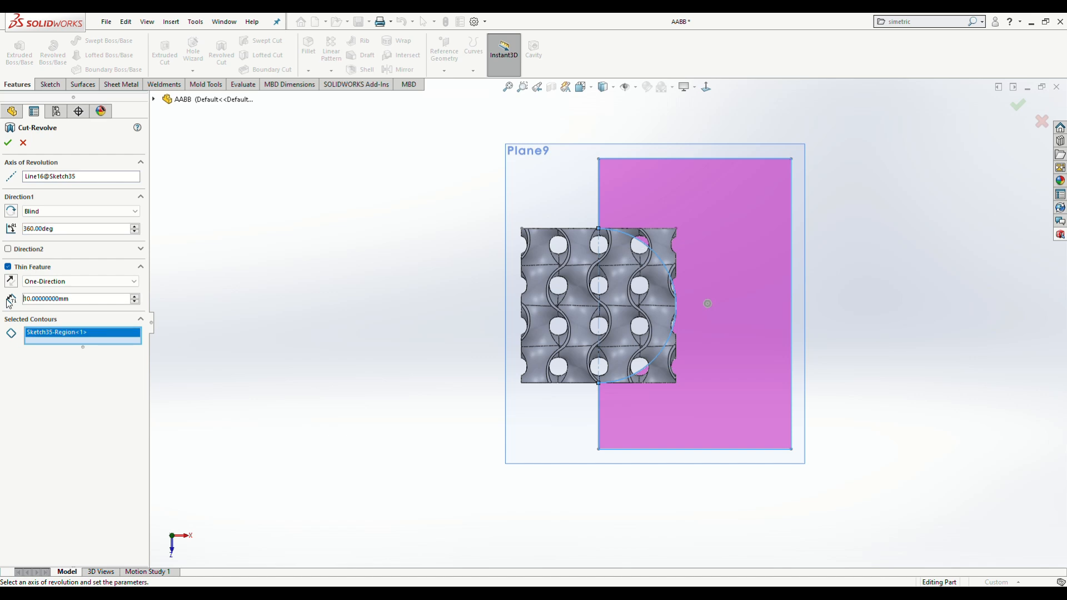
click(8, 269)
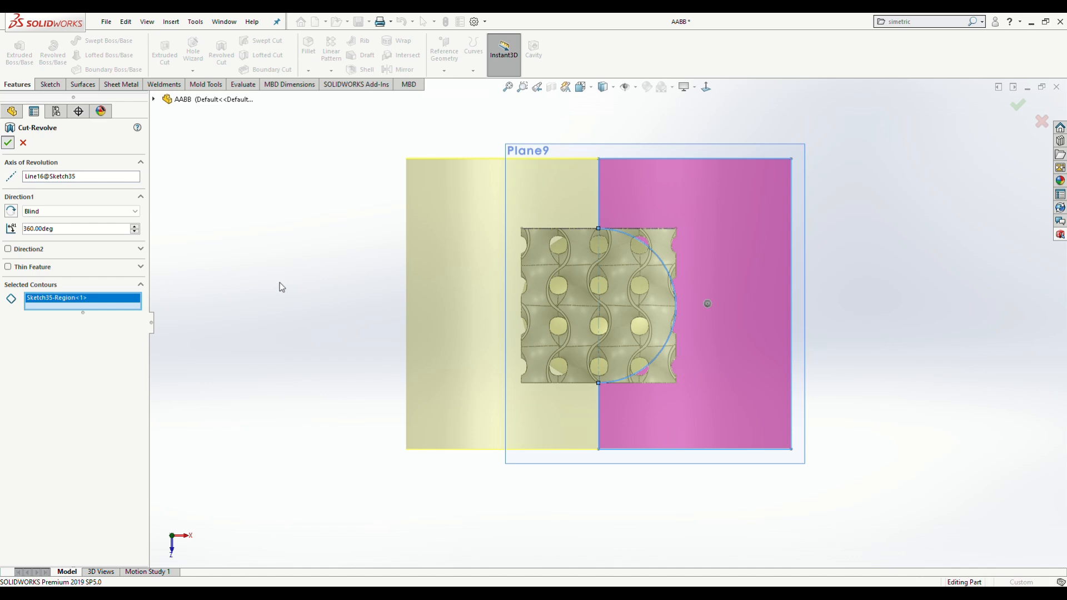
key(Return)
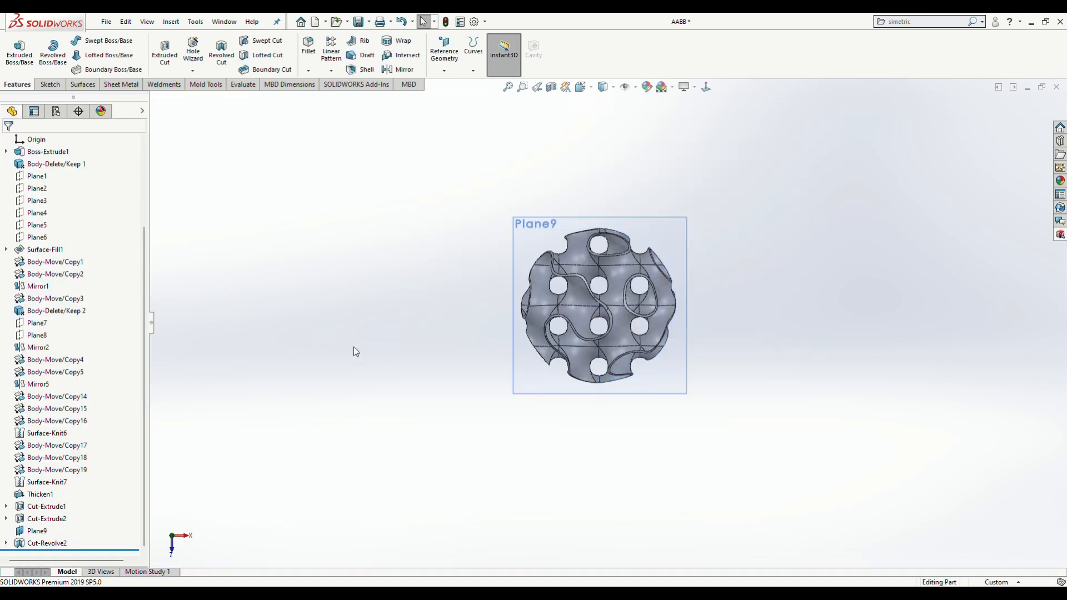
- Hide the reference plane used for the revolved cut's sketch
right_click(36, 531)
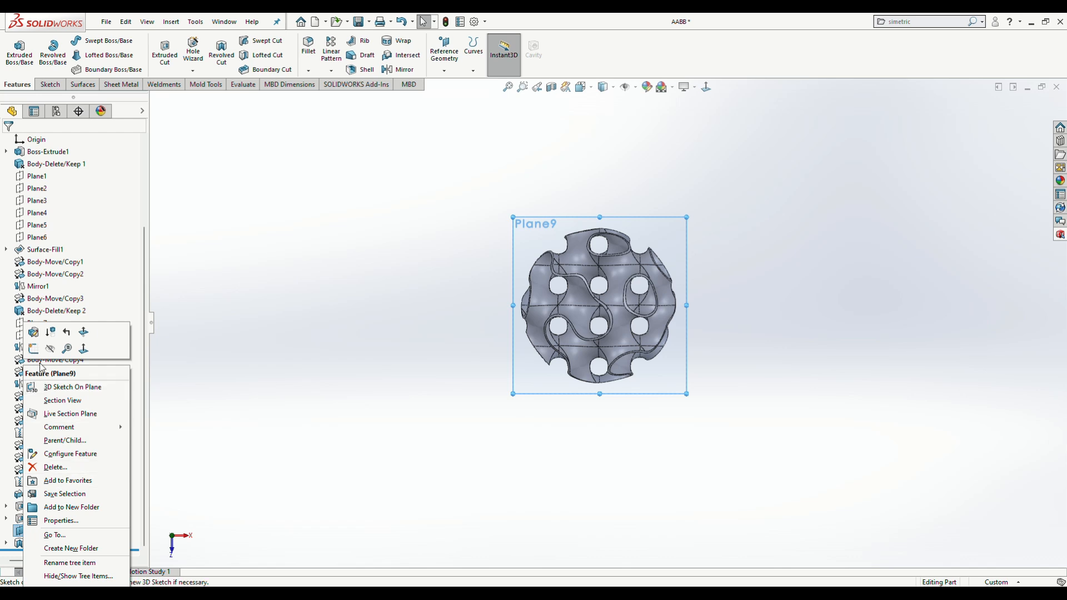
click(50, 350)
middle_drag(461, 286, 524, 74)
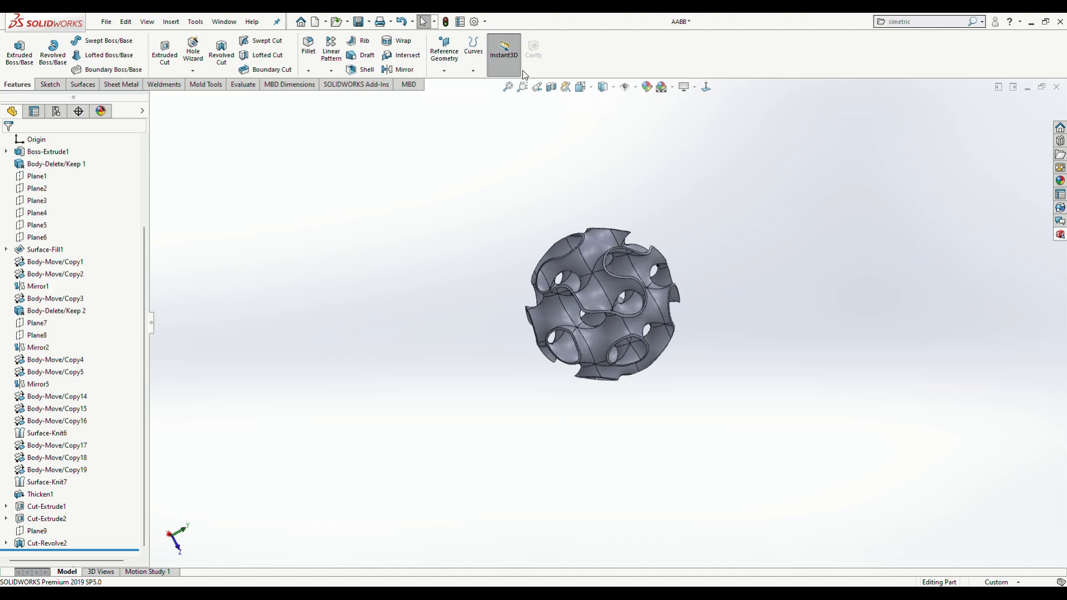